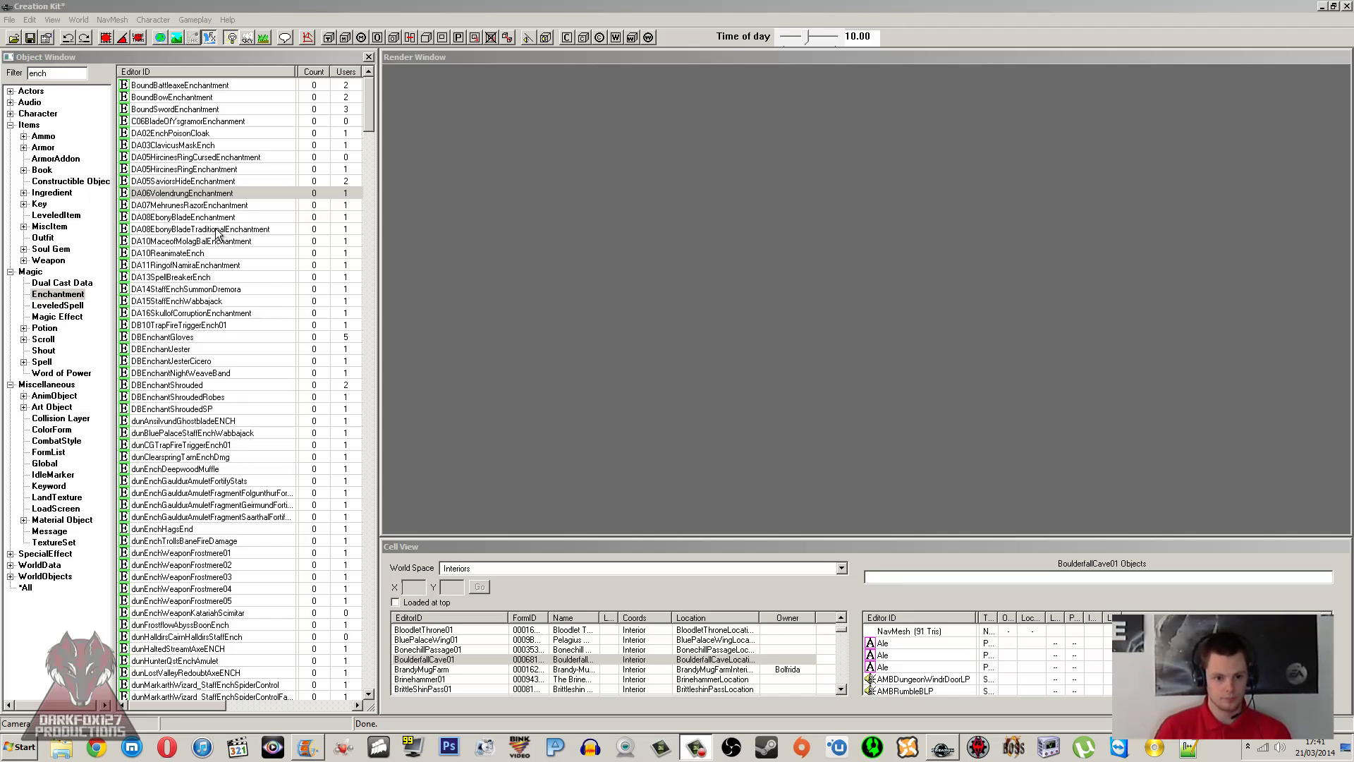
# Step: Select an existing enchantment record in the 'ench'-filtered Magic > Enchantment list
pyautogui.click(183, 146)
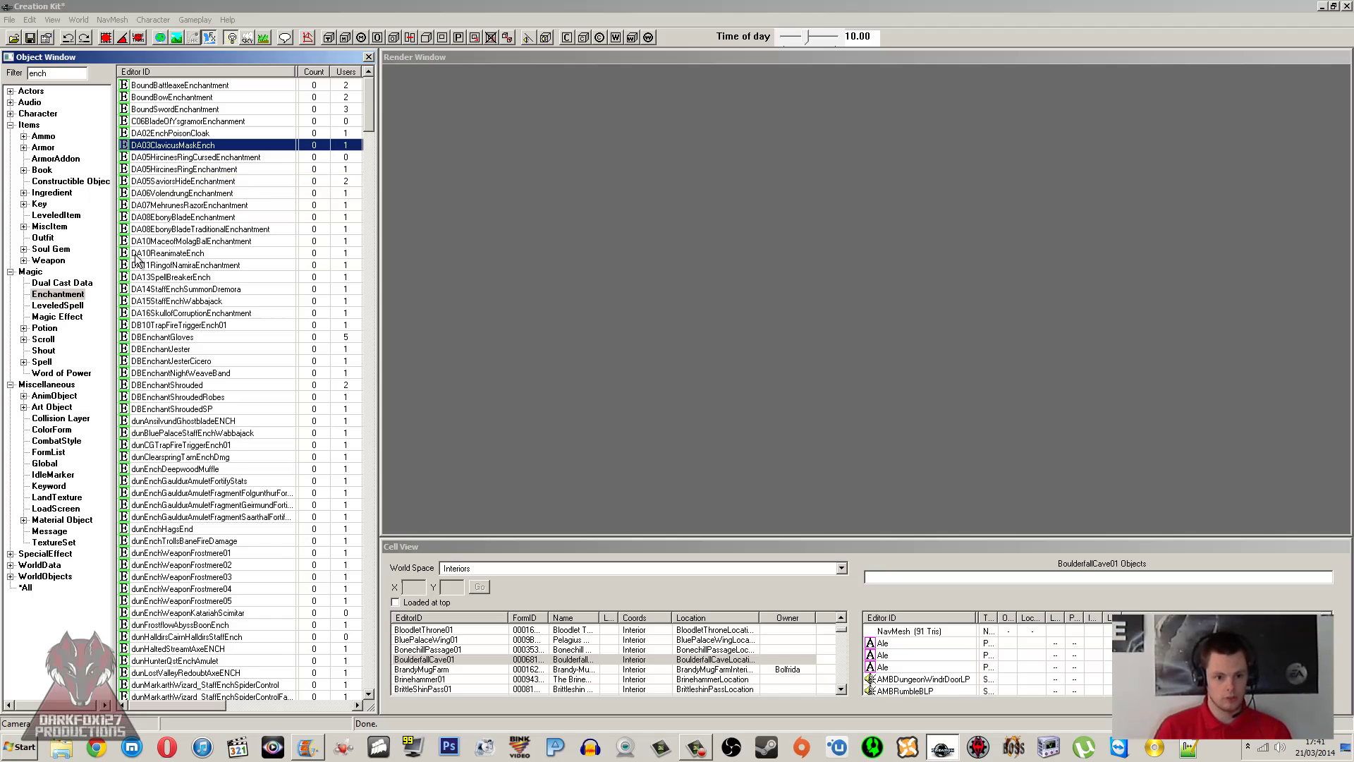
# Step: Create a new enchantment record with ID DF127FortifyAlchemy and name Fortify Alchemy
pyautogui.click(34, 274)
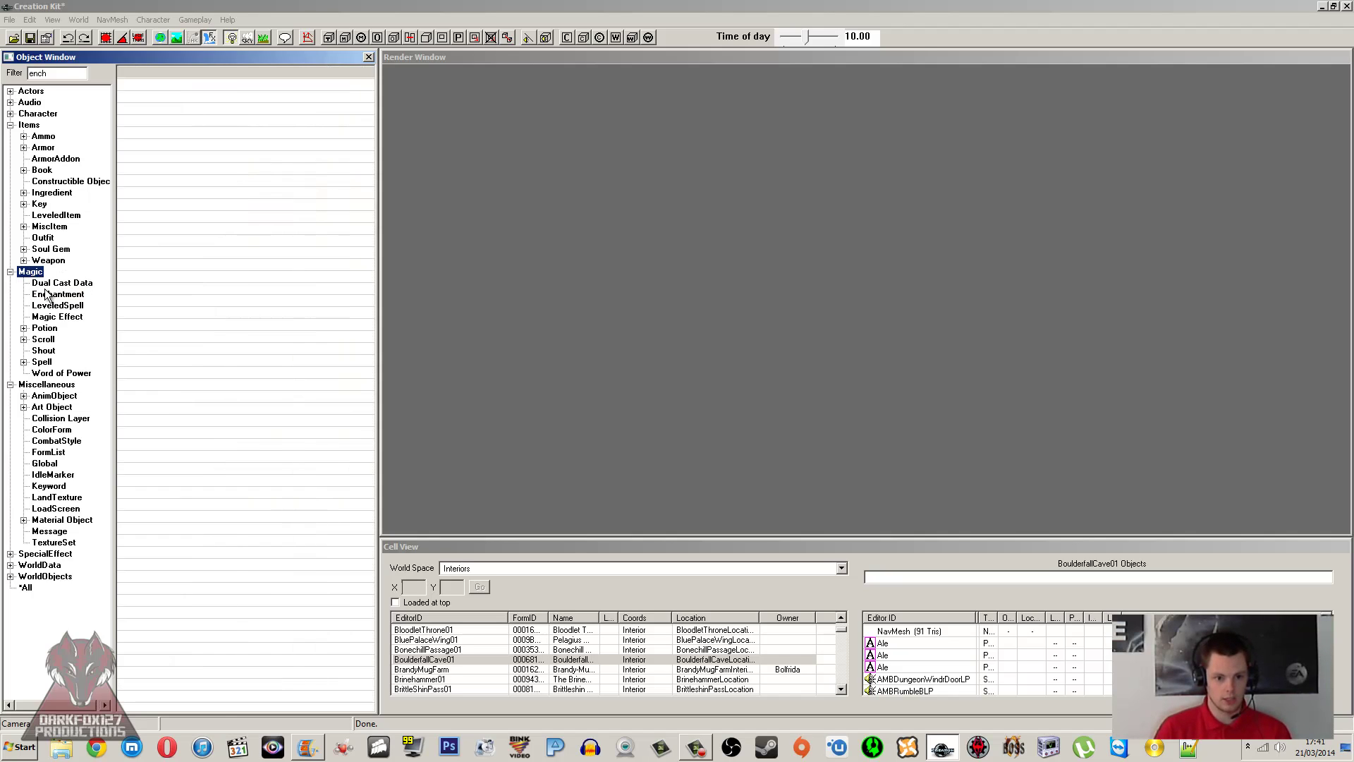
pyautogui.click(50, 294)
pyautogui.rightClick(220, 289)
pyautogui.click(238, 301)
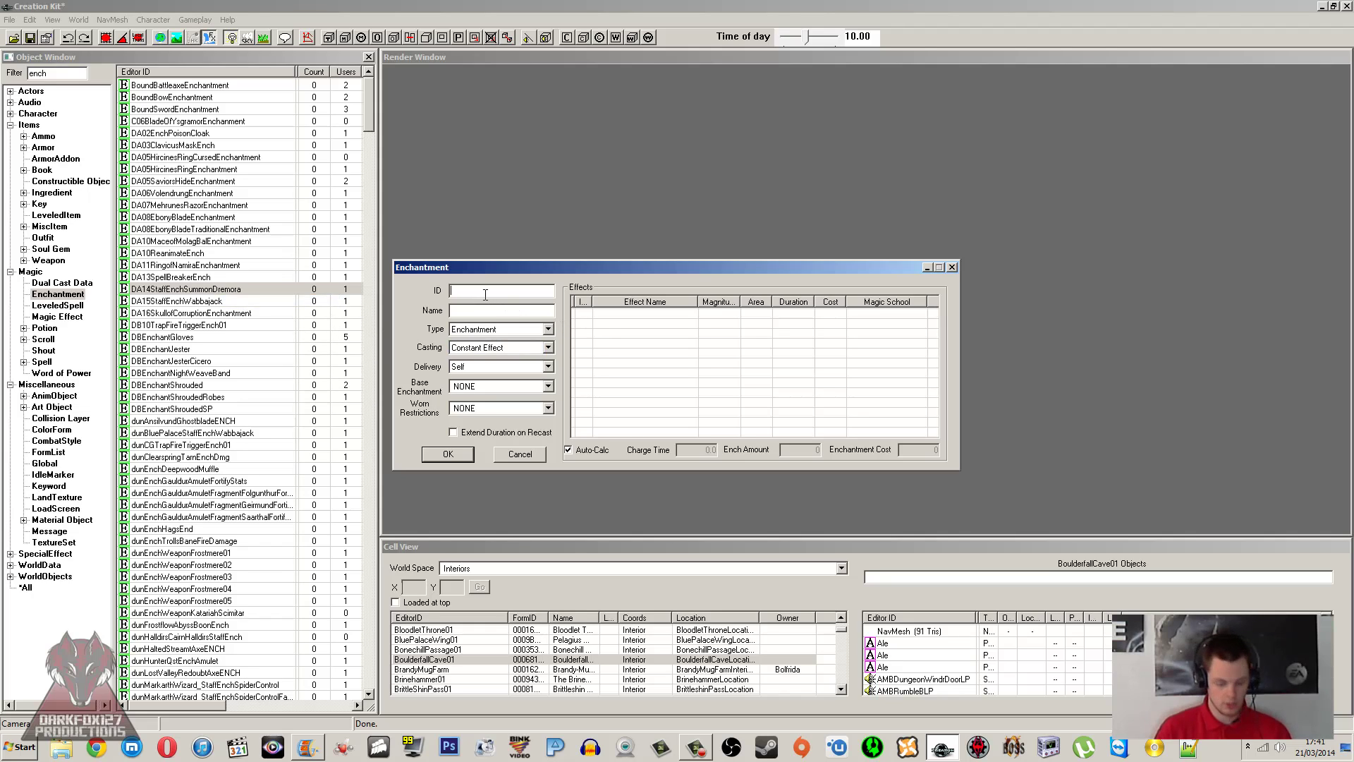
pyautogui.write('DF127FortifyAlchemy')
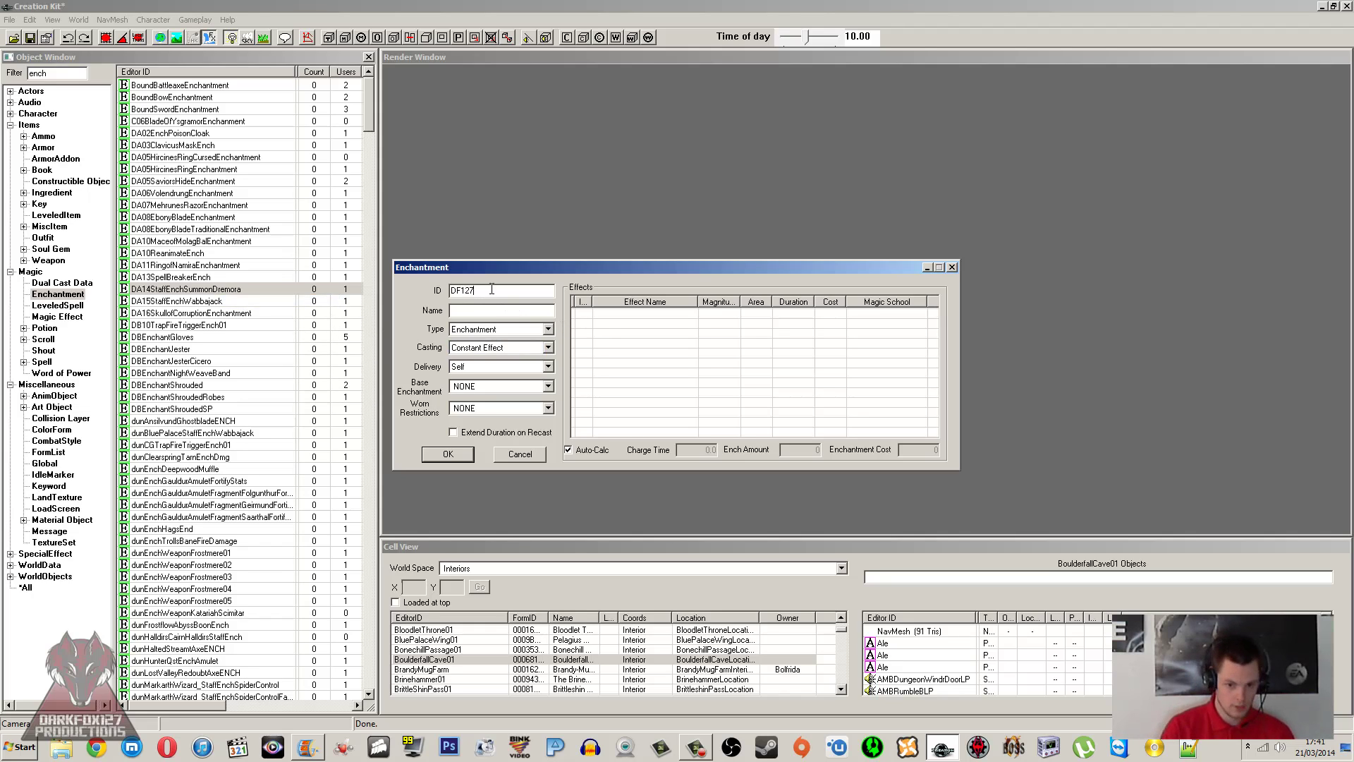
pyautogui.click(477, 311)
pyautogui.write('Fortify Alchemy')
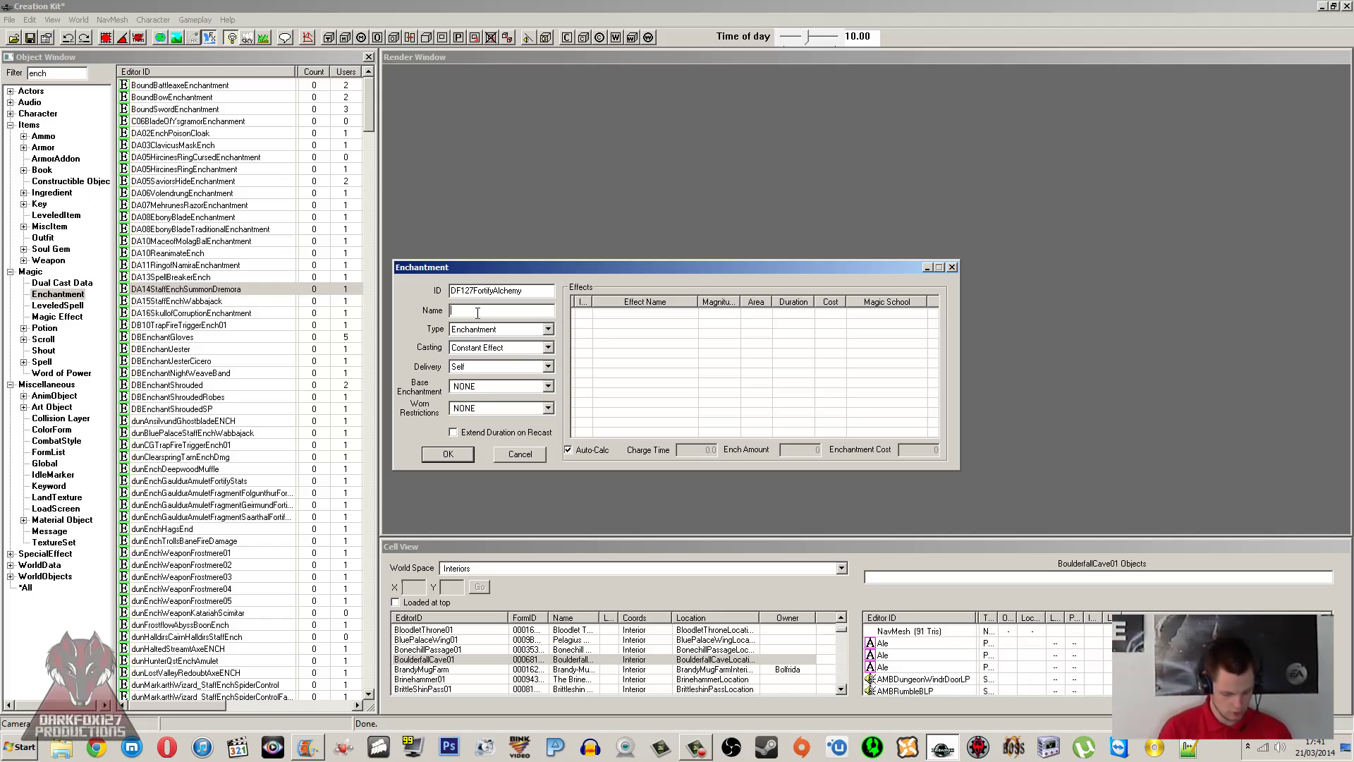
# Step: Keep type Enchantment and set casting to Constant Effect with Self delivery
pyautogui.click(510, 329)
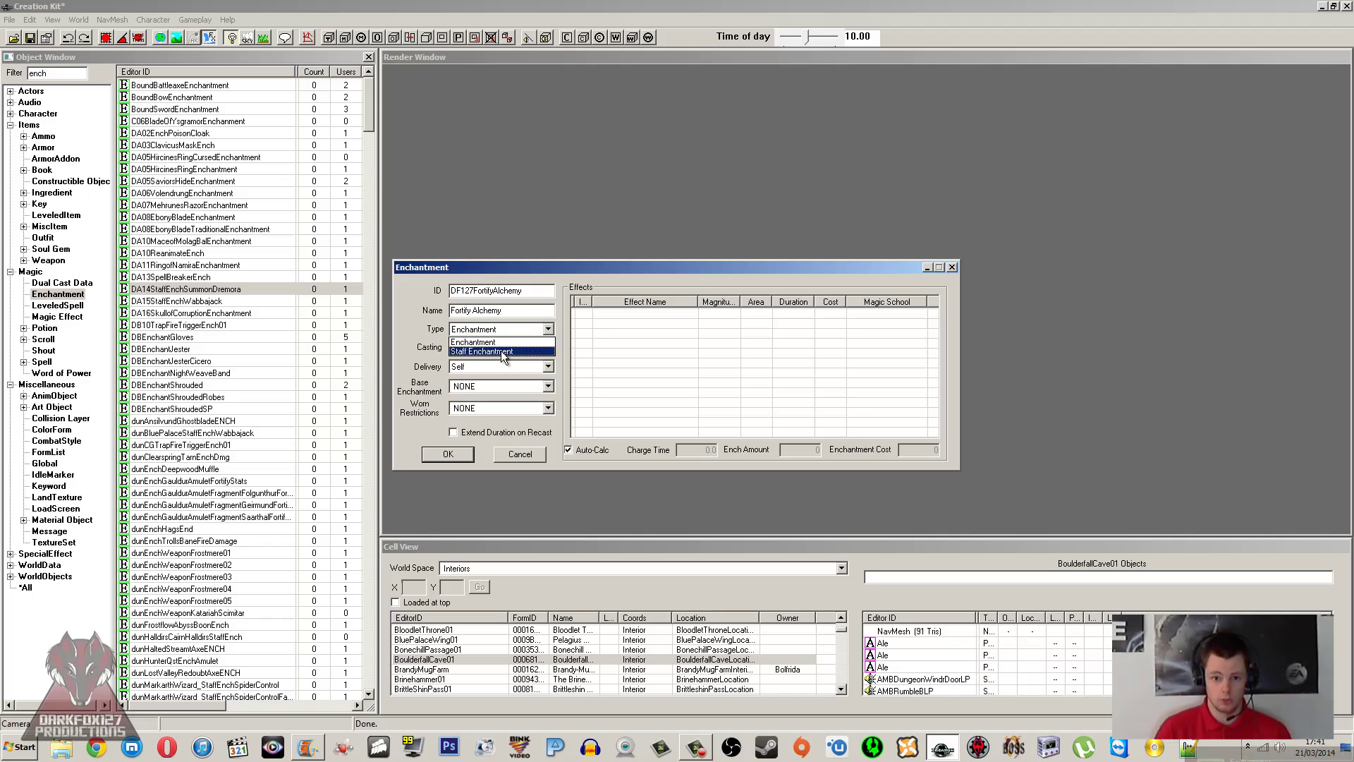
pyautogui.press('Escape')
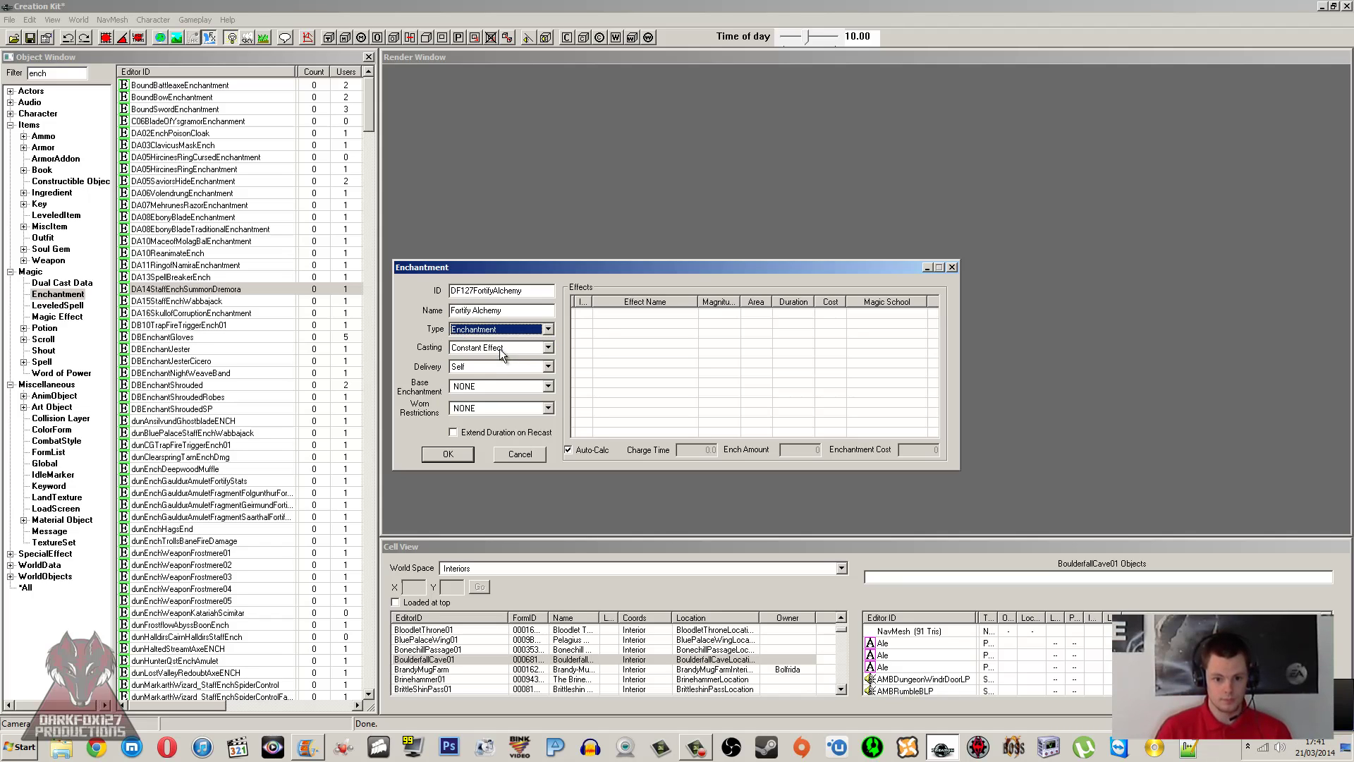
pyautogui.click(494, 346)
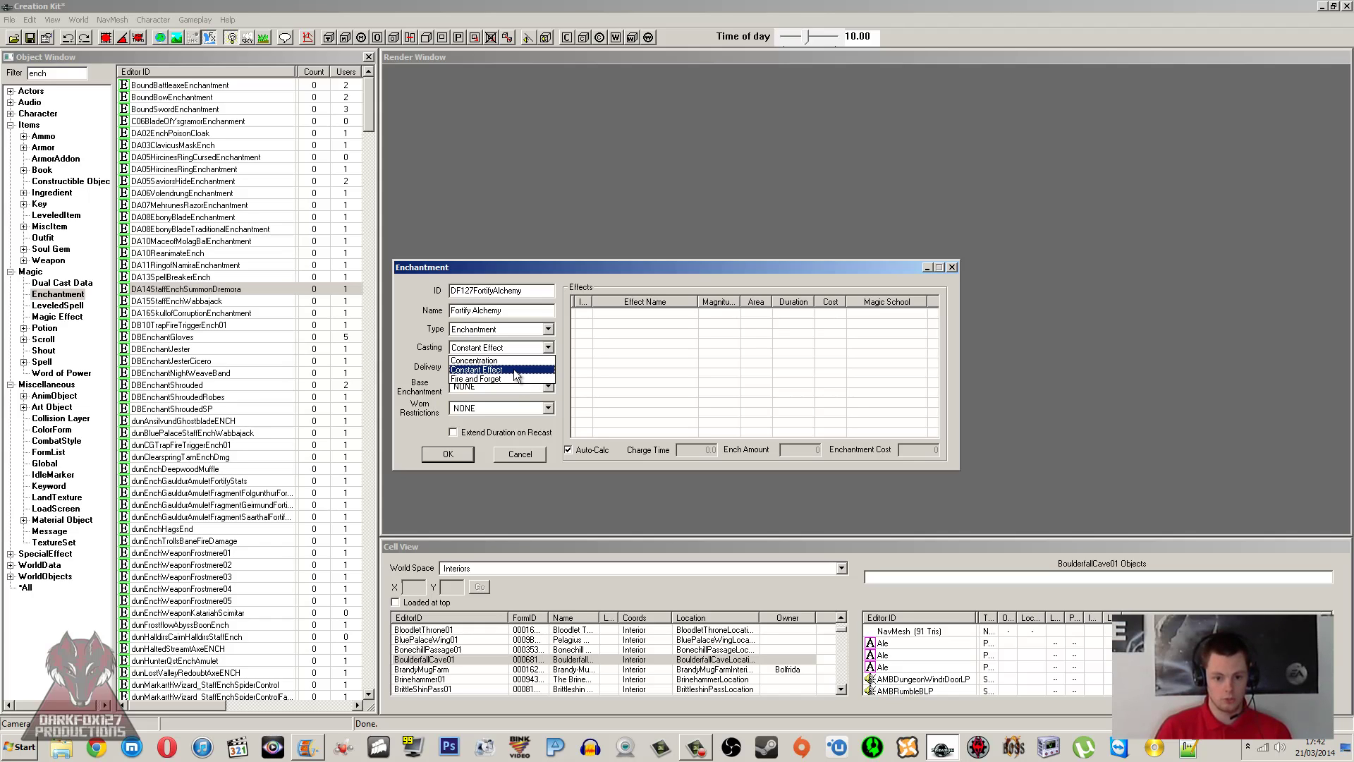
pyautogui.click(516, 371)
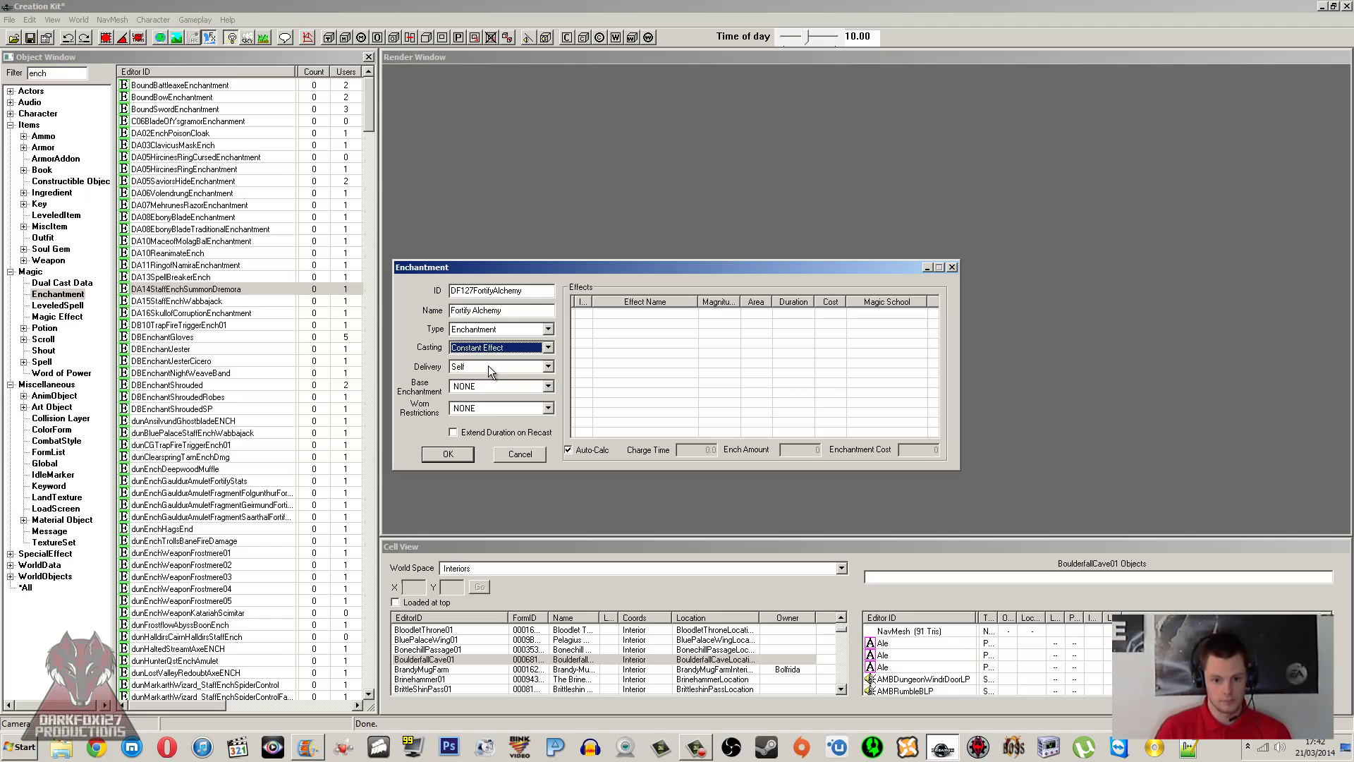
pyautogui.click(488, 365)
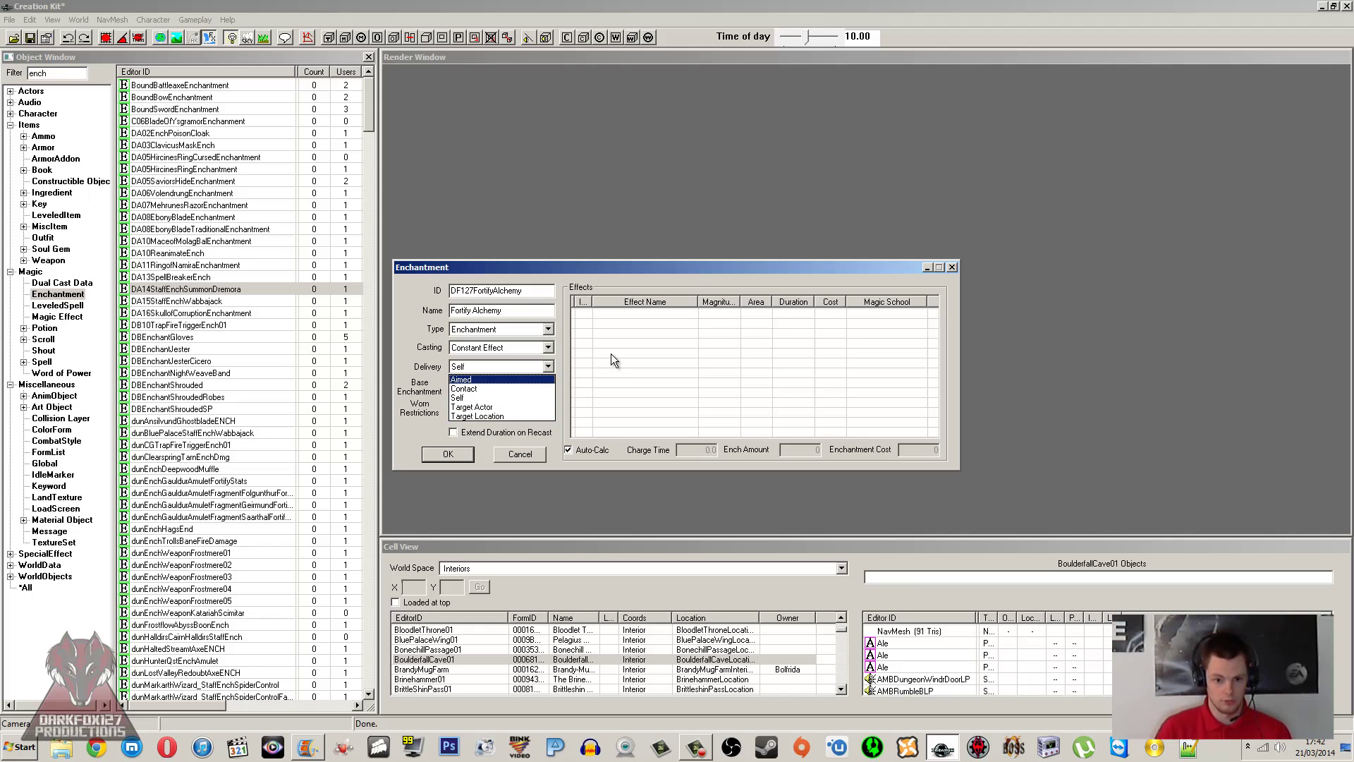
pyautogui.click(509, 370)
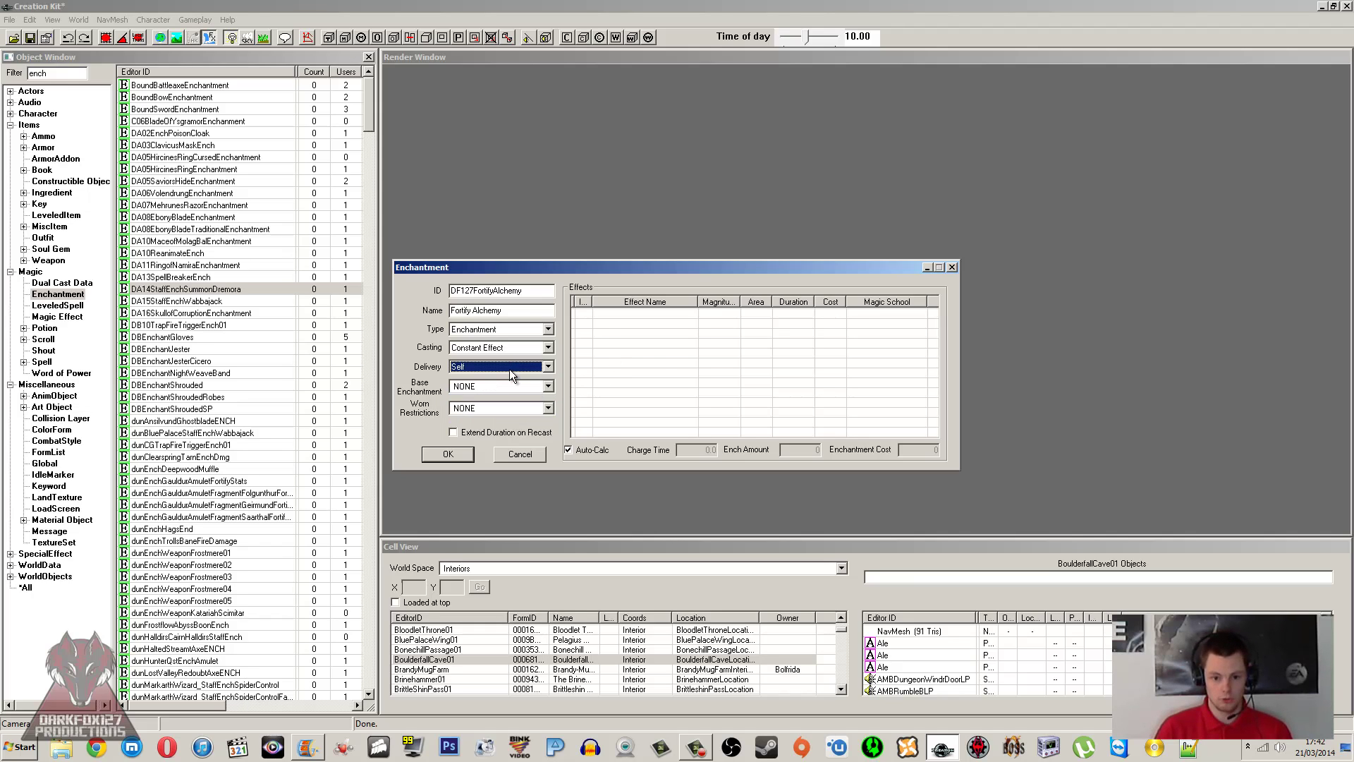
pyautogui.click(655, 358)
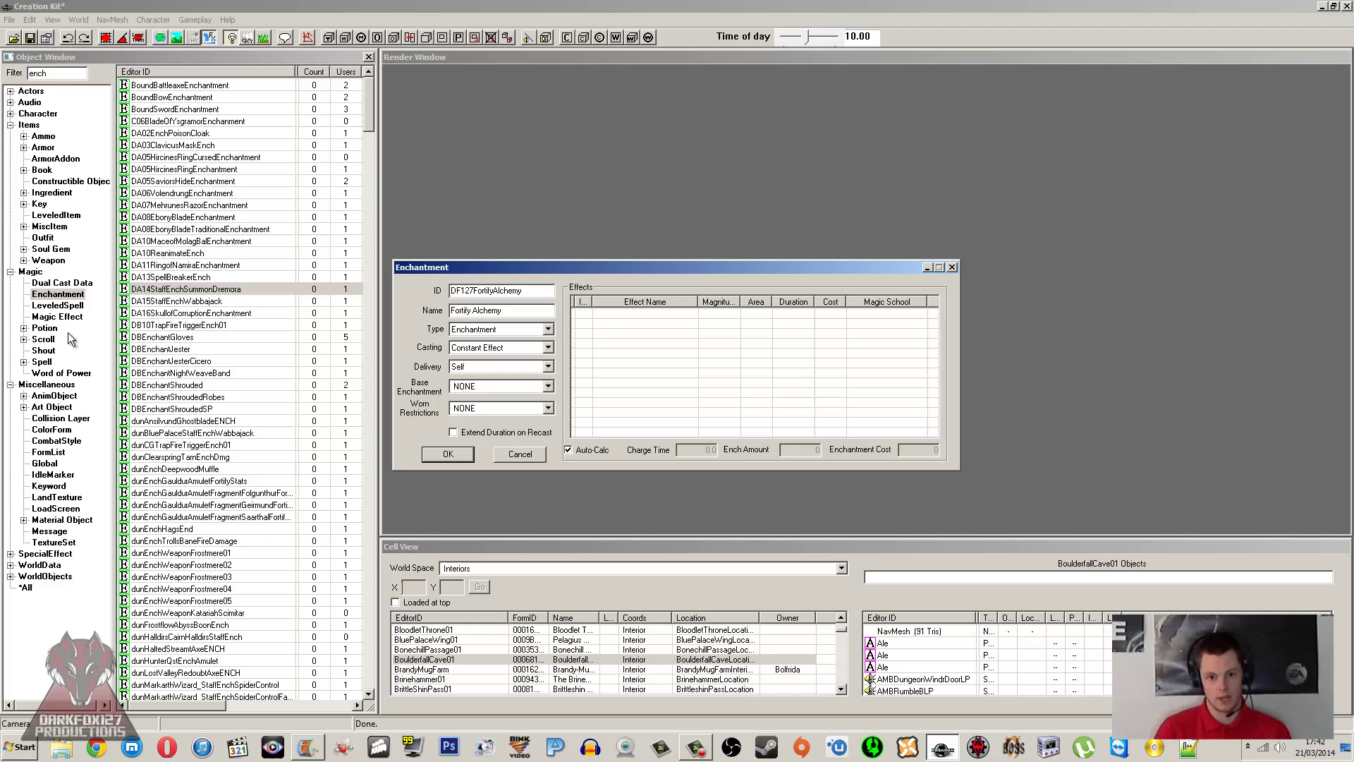
# Step: Begin a new effect entry, choose a magic effect, then cancel the Effect Item dialog
pyautogui.rightClick(638, 358)
pyautogui.click(656, 365)
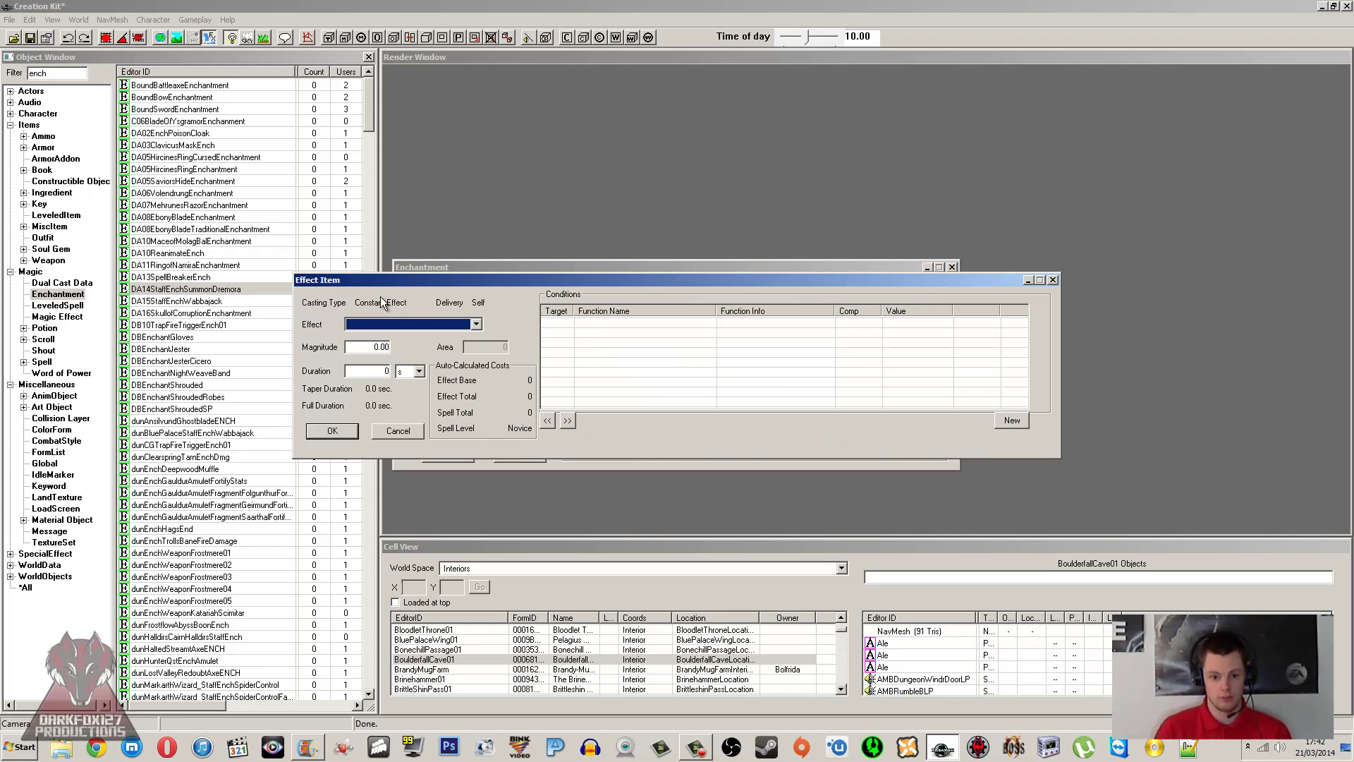
pyautogui.click(391, 323)
pyautogui.click(395, 373)
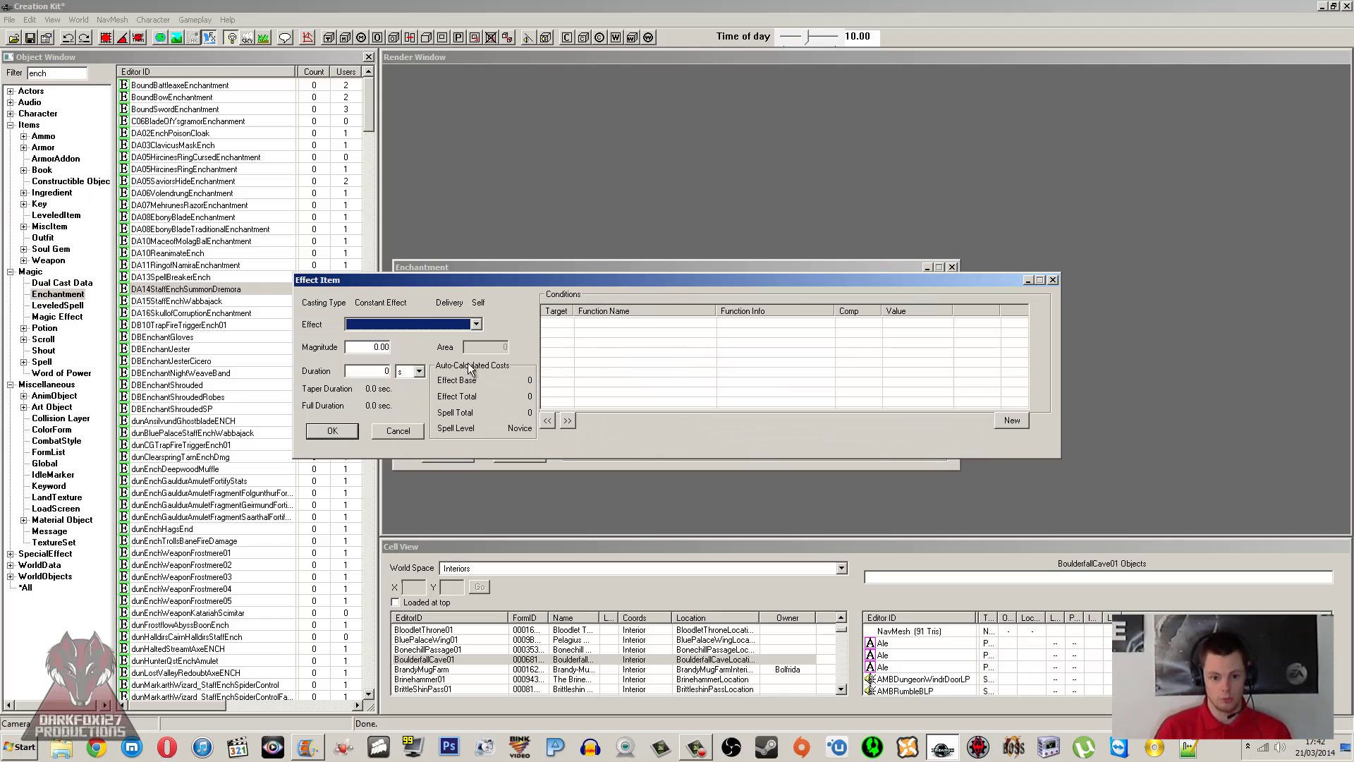
pyautogui.click(399, 428)
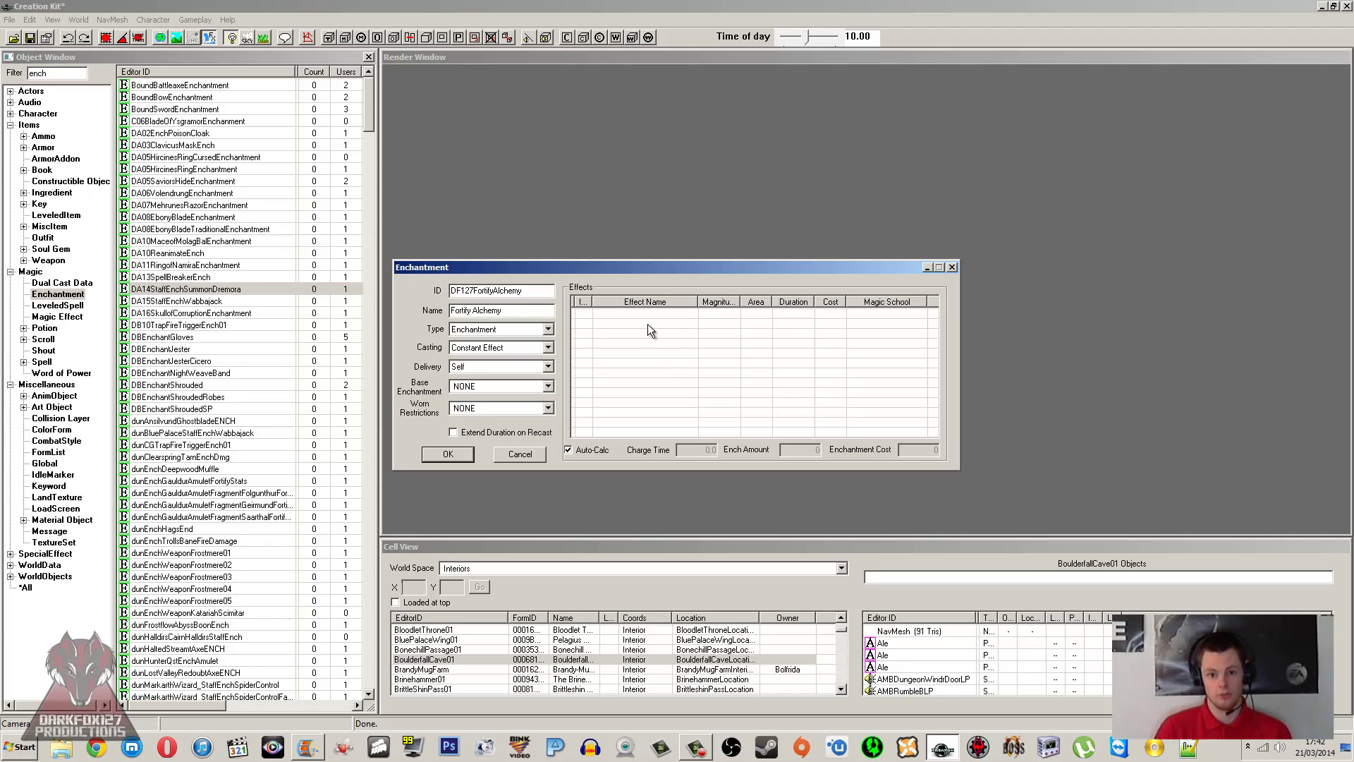
pyautogui.click(487, 385)
pyautogui.click(487, 385)
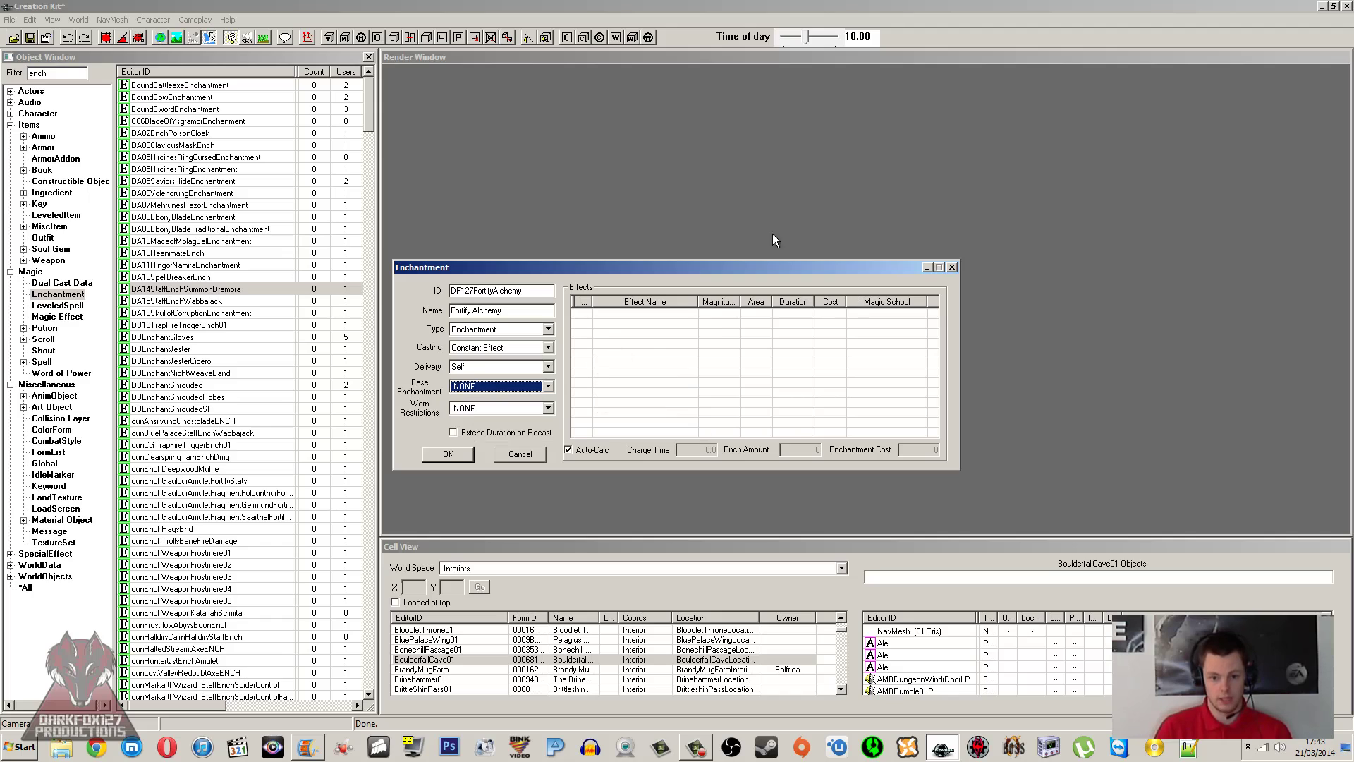
pyautogui.click(639, 369)
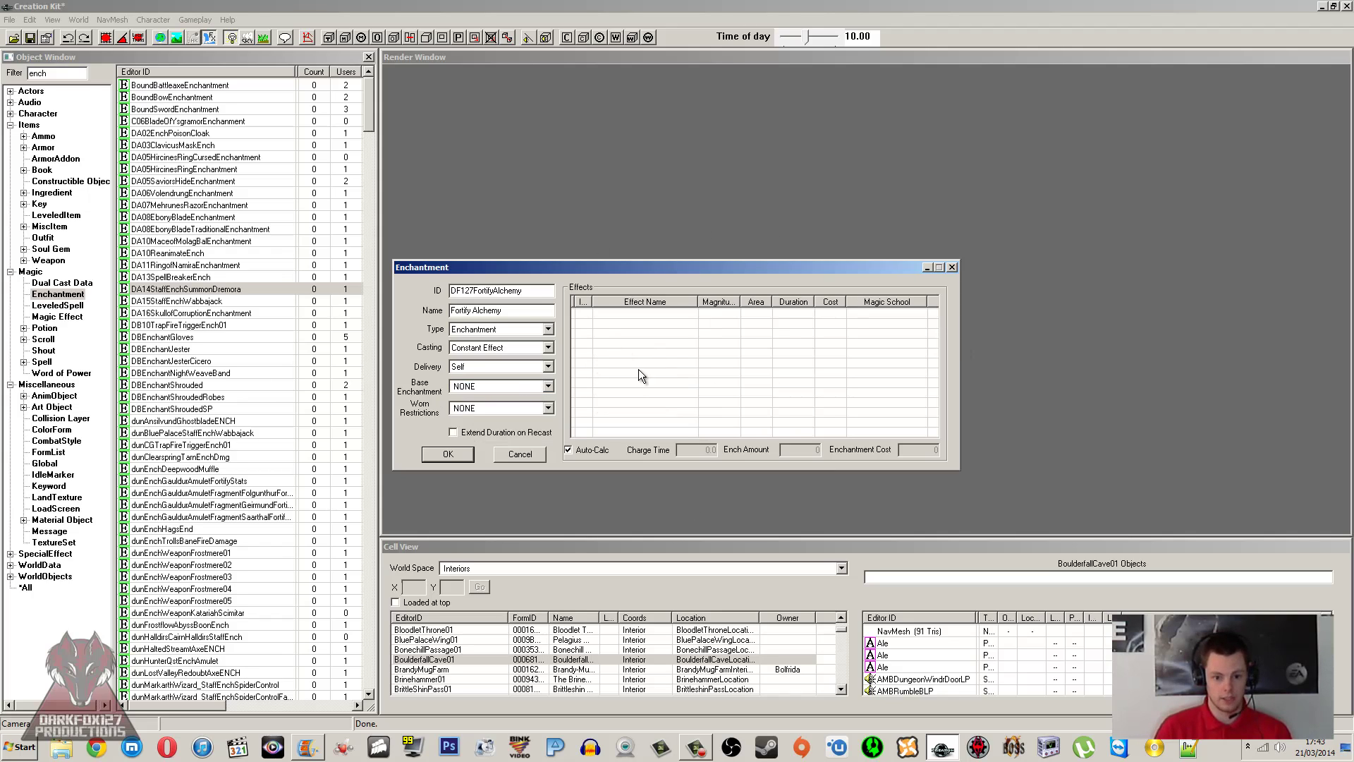
pyautogui.click(497, 386)
pyautogui.scroll(-5, 507, 421)
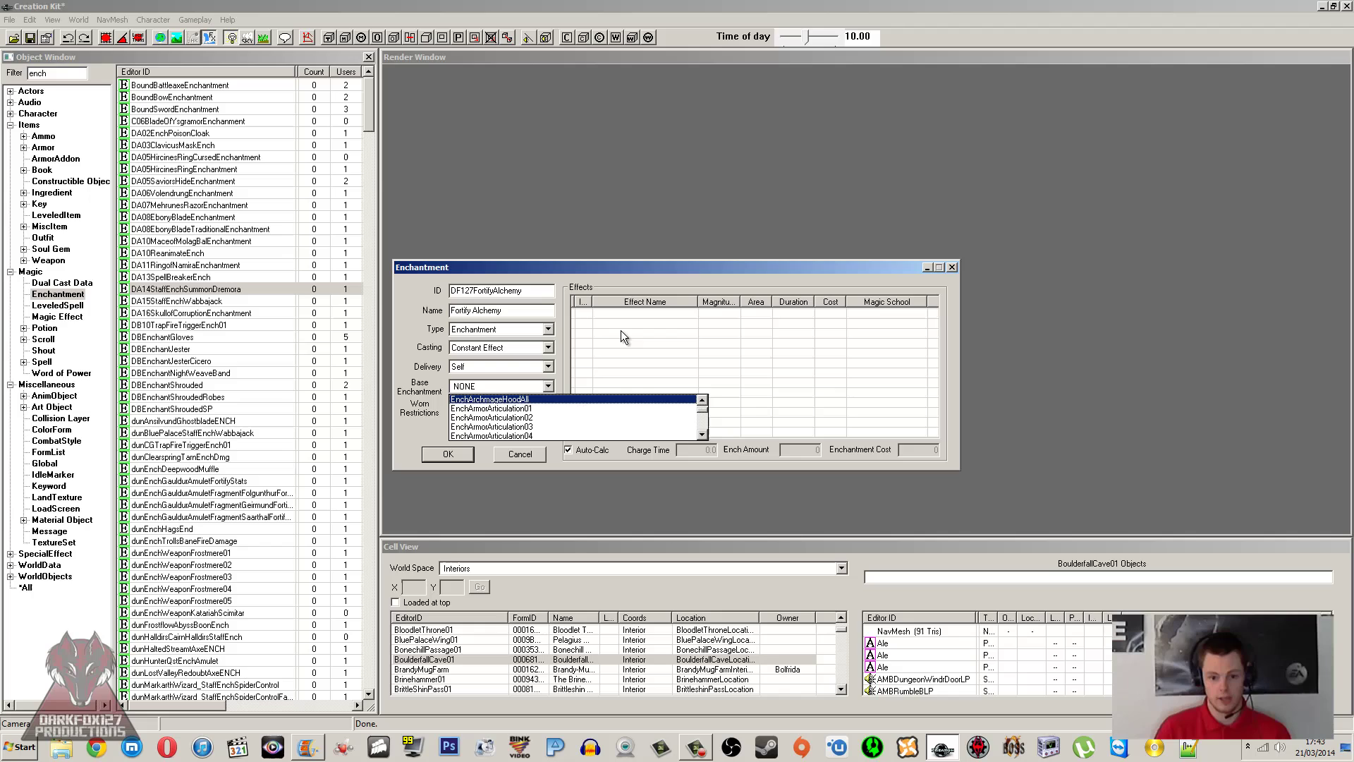
pyautogui.scroll(-3, 501, 426)
pyautogui.scroll(-3, 502, 425)
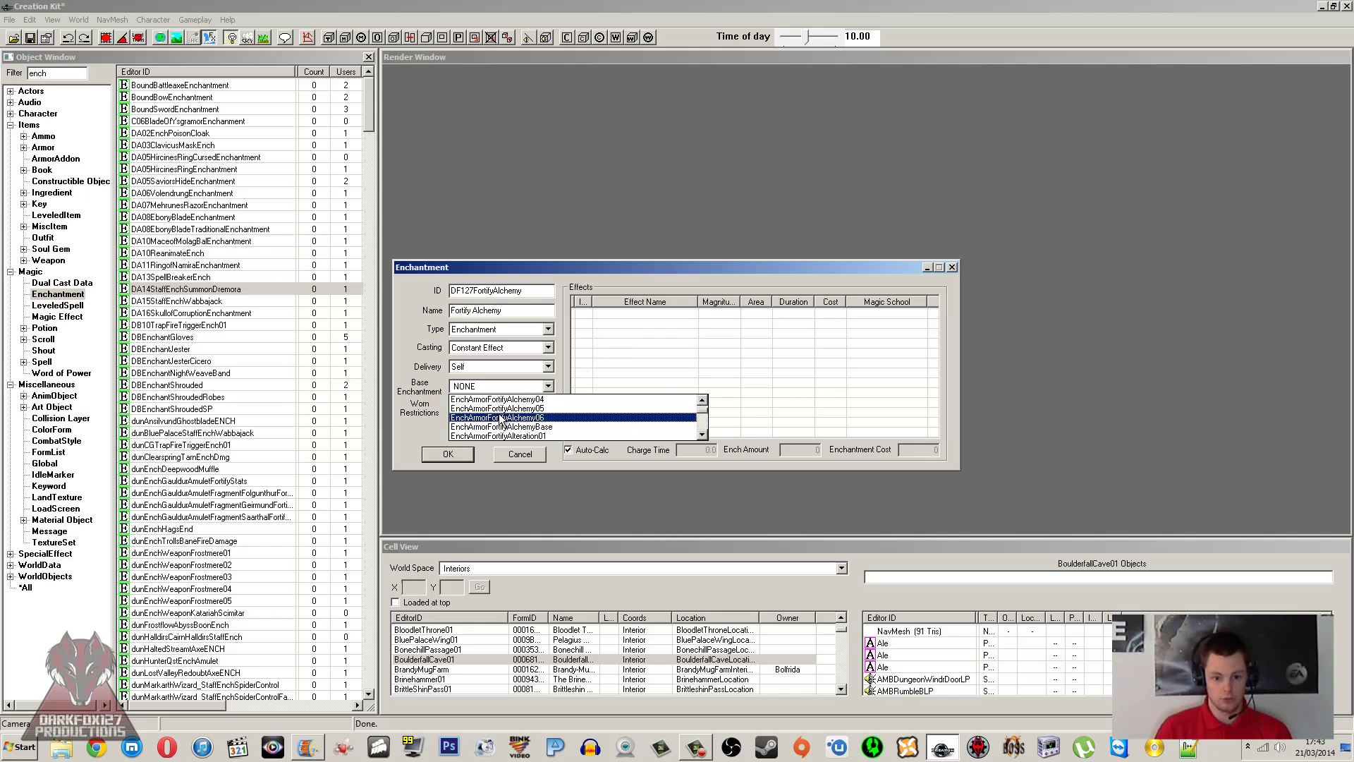
pyautogui.click(614, 354)
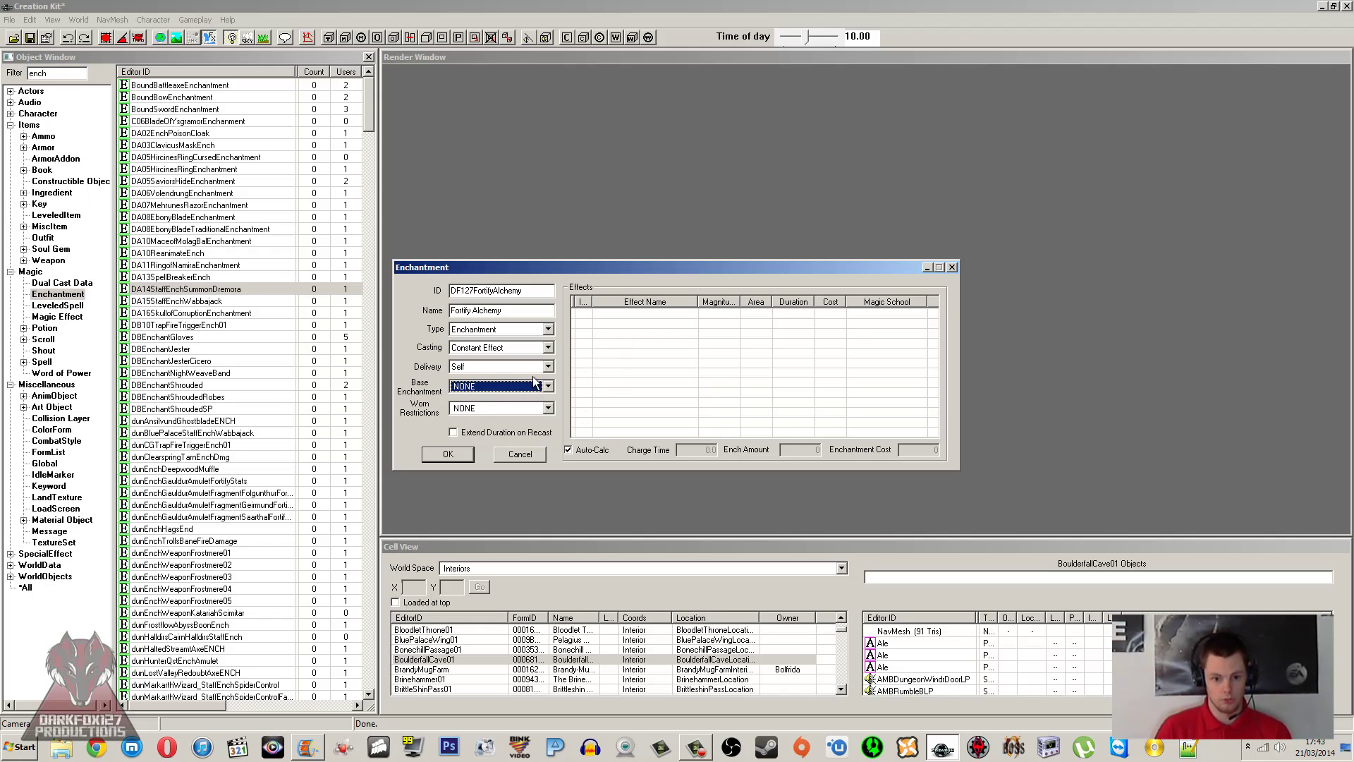
# Step: Set the enchantment's Worn Restrictions to MaterialsArmor
pyautogui.click(485, 411)
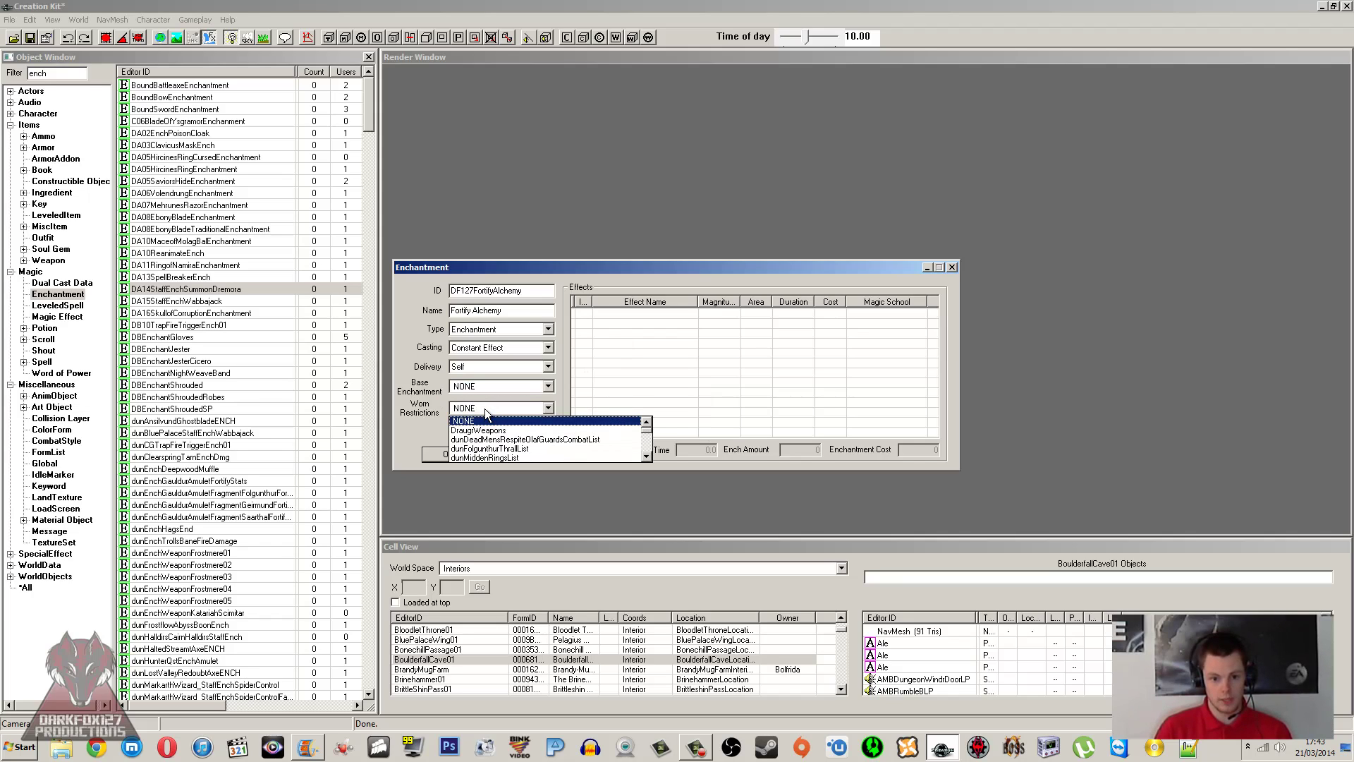
pyautogui.click(484, 409)
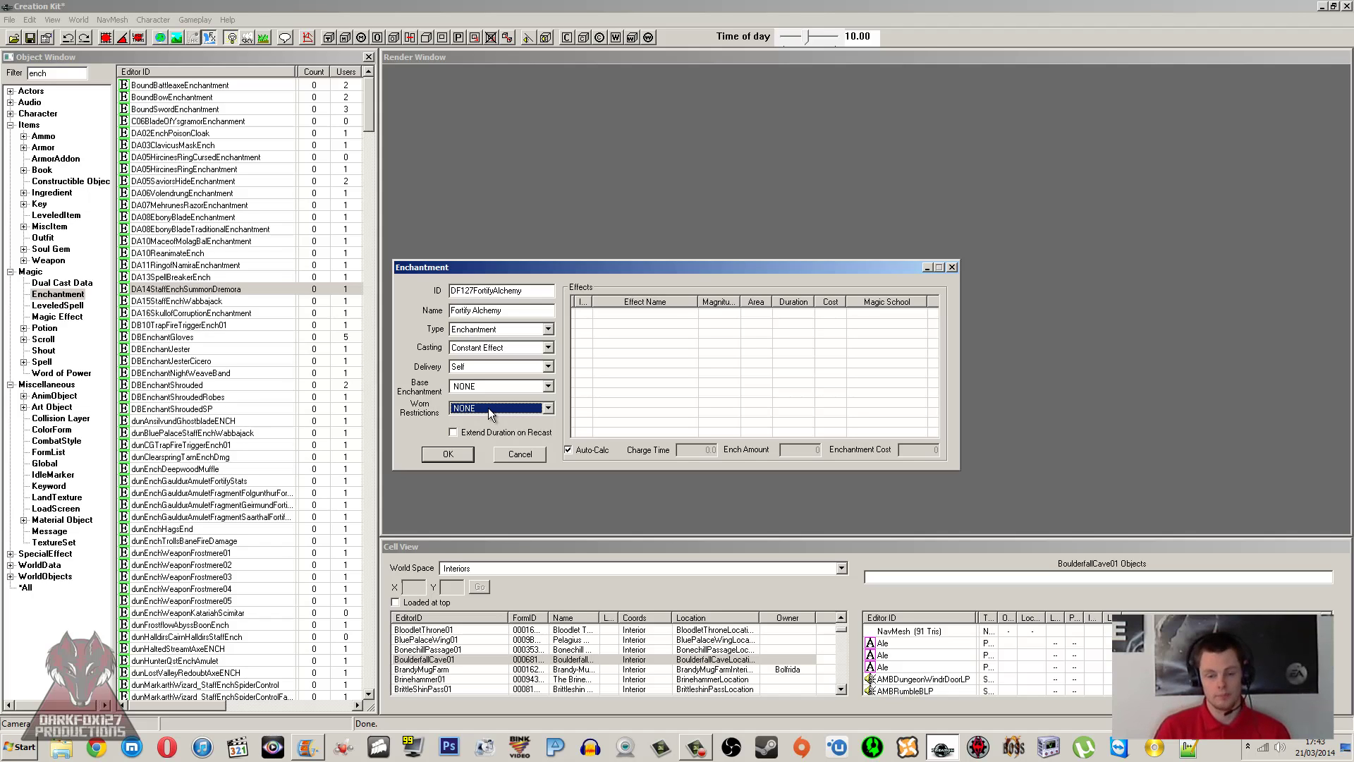
pyautogui.press('m')
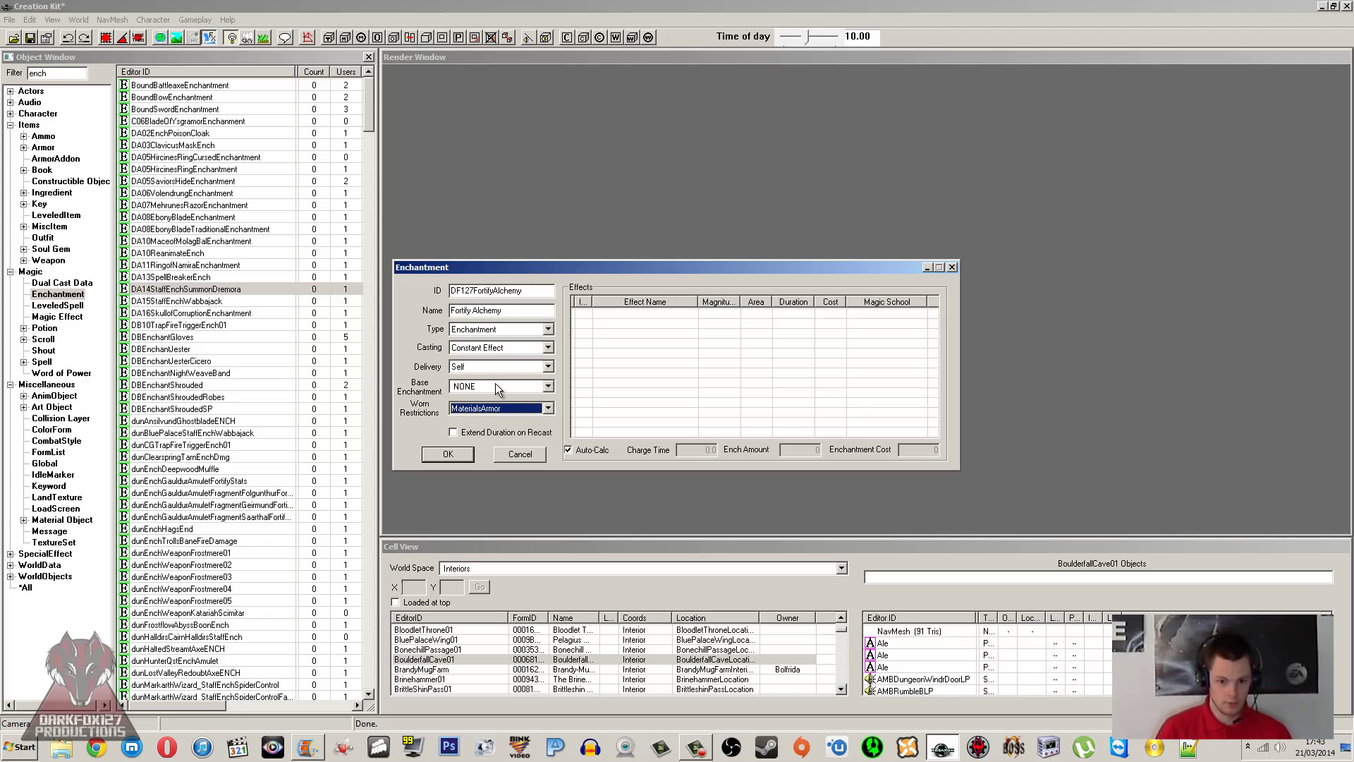
pyautogui.click(500, 408)
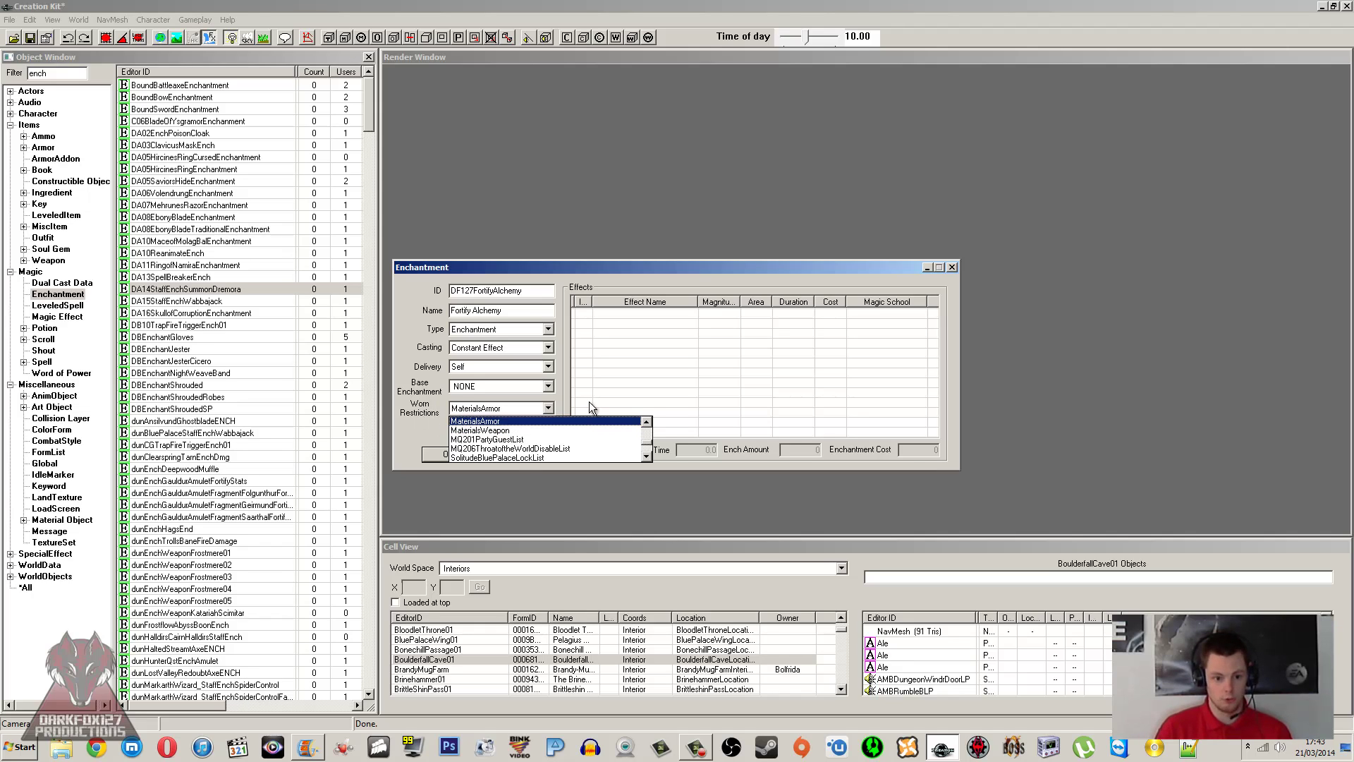
pyautogui.click(658, 384)
# Step: Filter FormList records by 'material' and inspect the MaterialsWeapon and MaterialsArmor lists
pyautogui.click(47, 452)
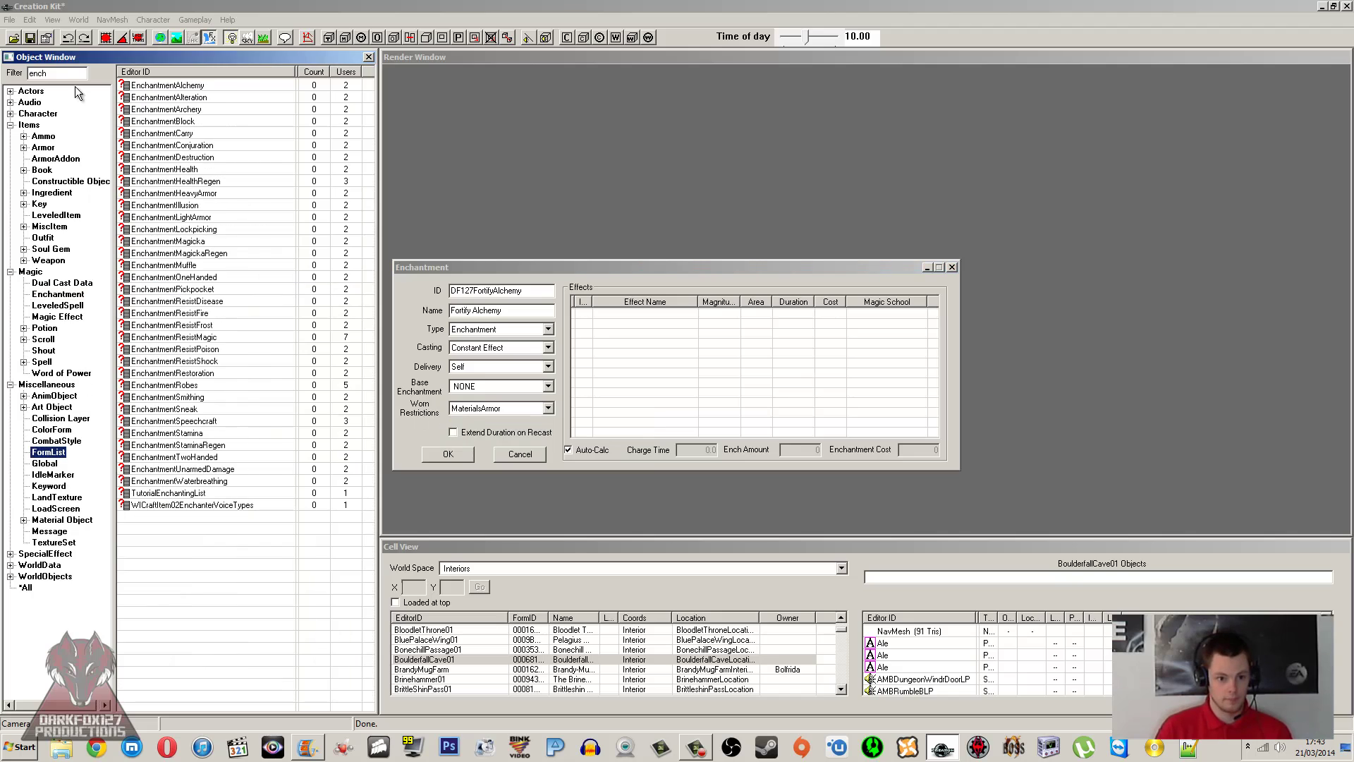
pyautogui.doubleClick(55, 76)
pyautogui.write('ma')
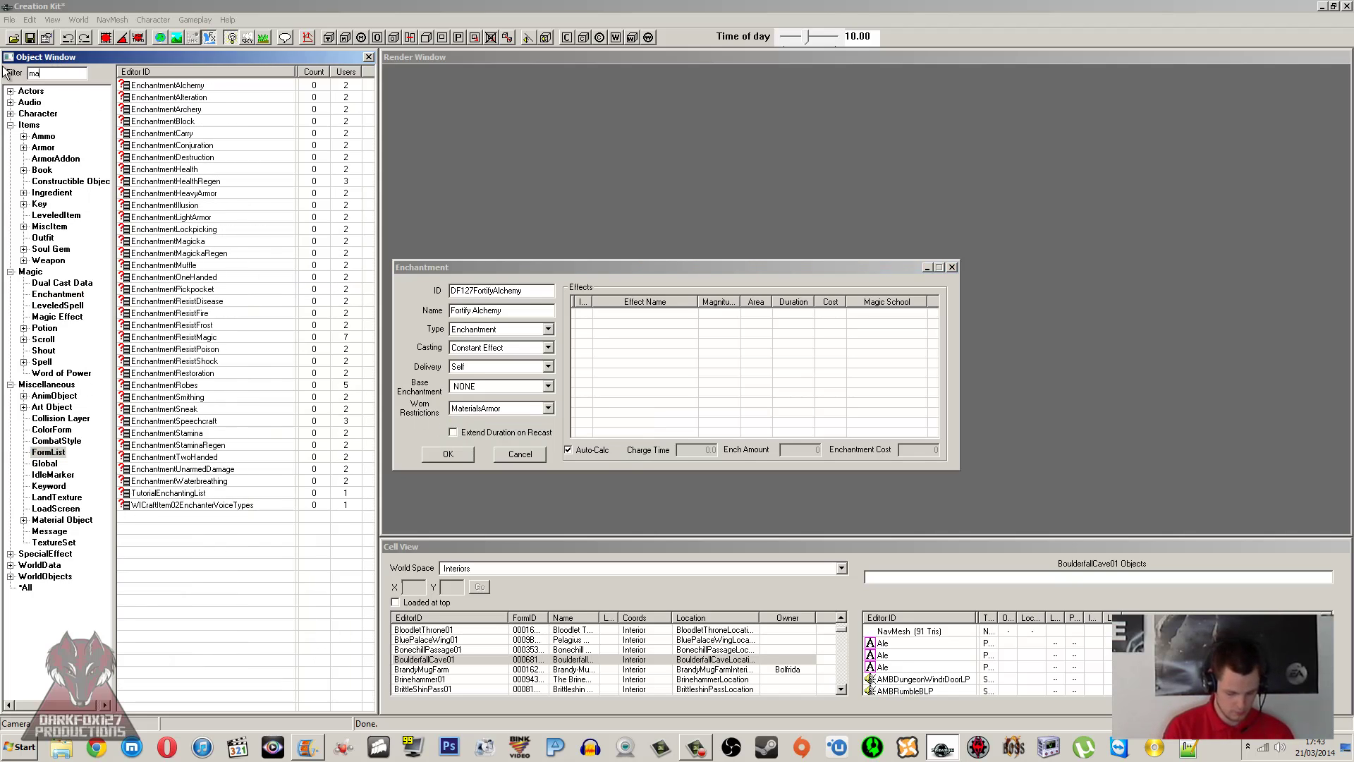
pyautogui.write('terial')
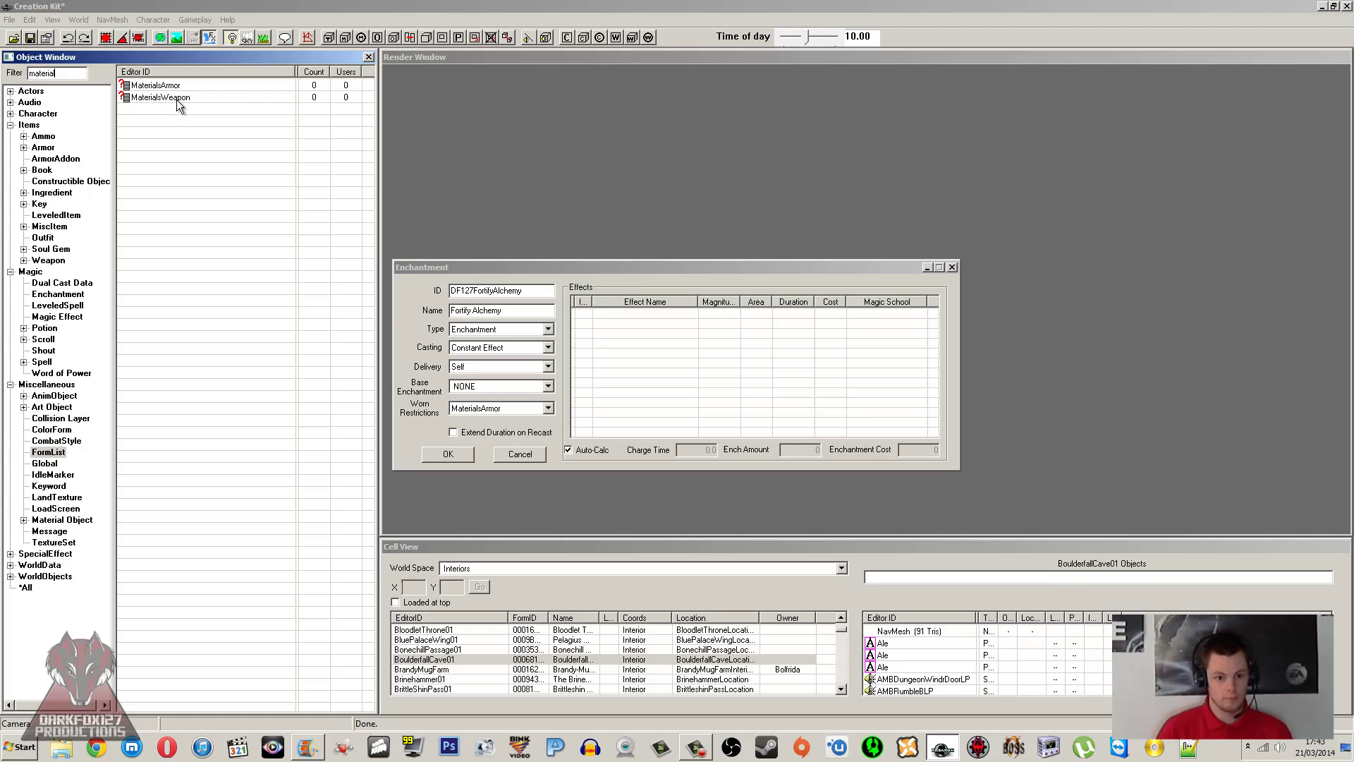
pyautogui.doubleClick(174, 96)
pyautogui.click(705, 483)
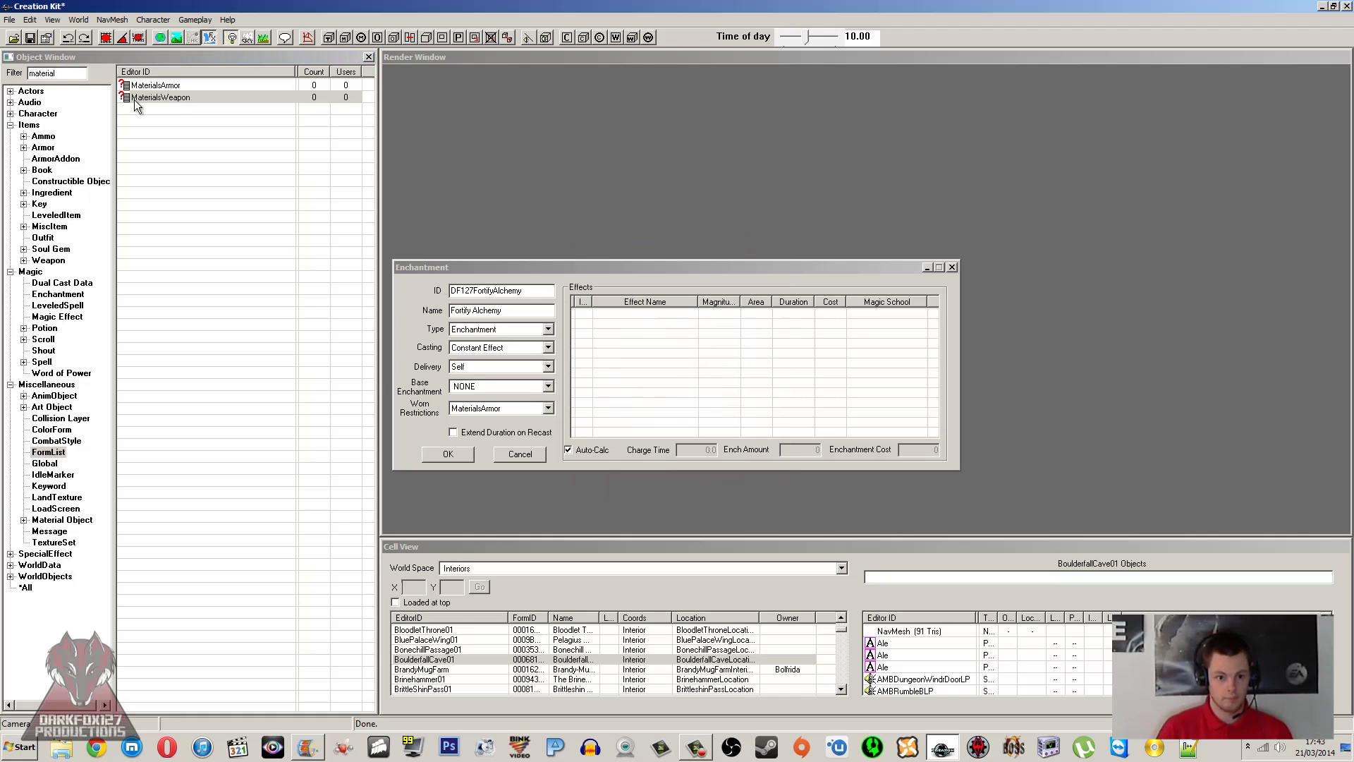
pyautogui.click(146, 86)
pyautogui.doubleClick(146, 87)
pyautogui.click(655, 385)
pyautogui.scroll(-2, 654, 385)
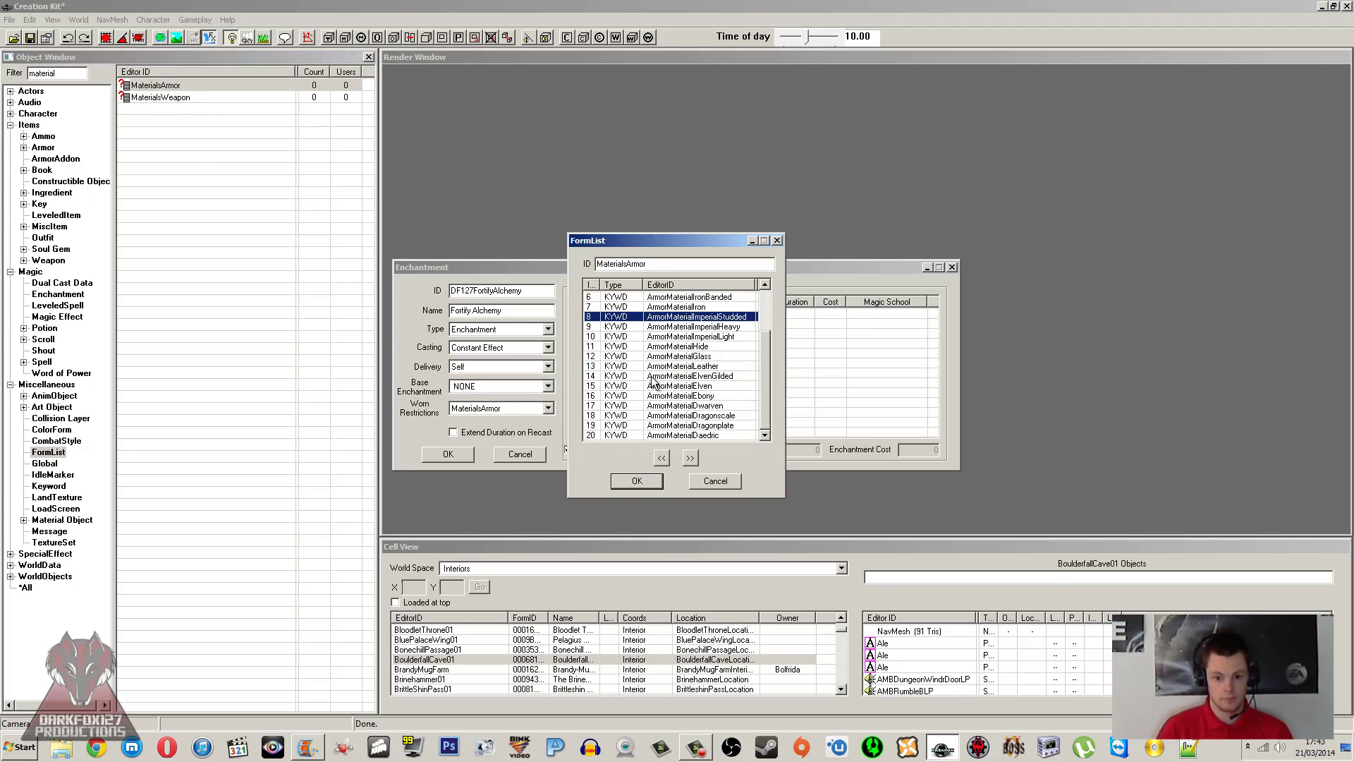
pyautogui.click(714, 483)
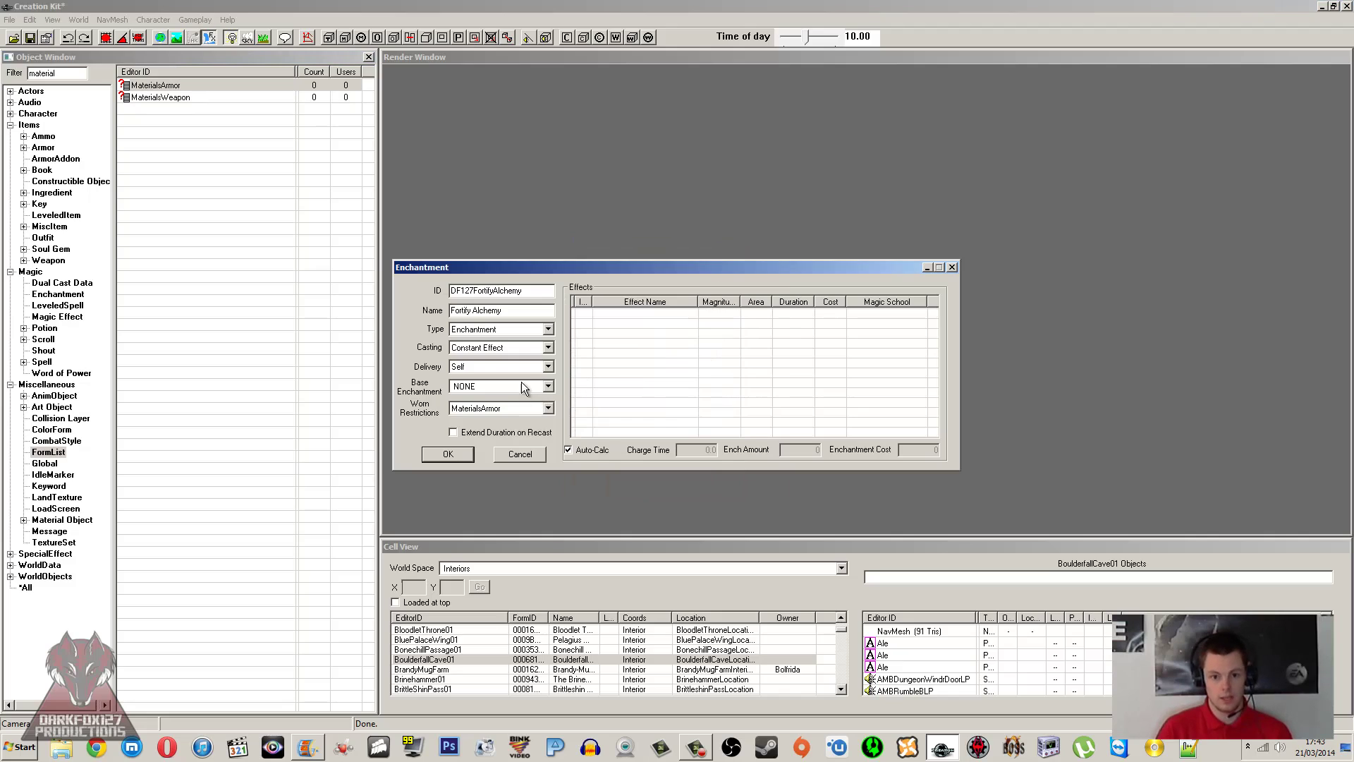
# Step: Confirm MaterialsArmor remains the enchantment's worn restriction
pyautogui.click(493, 409)
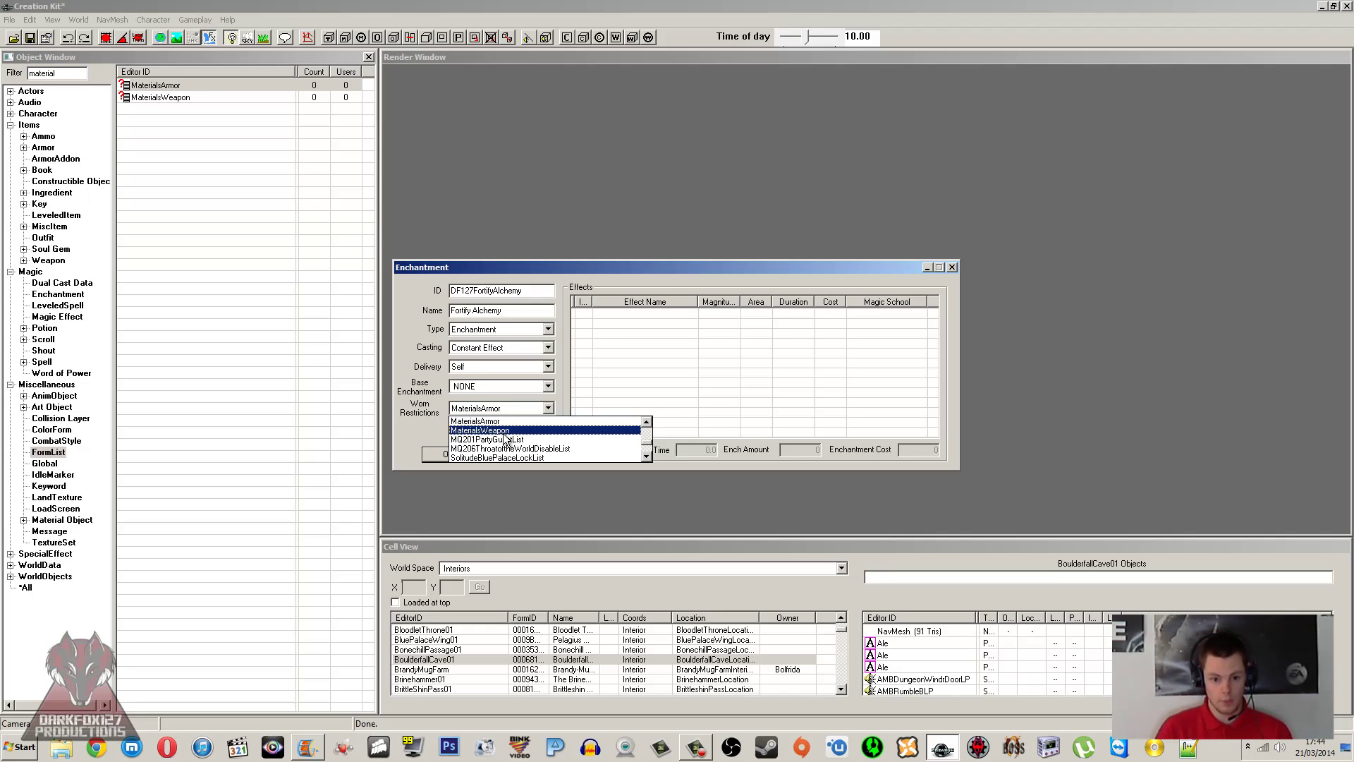
pyautogui.click(627, 366)
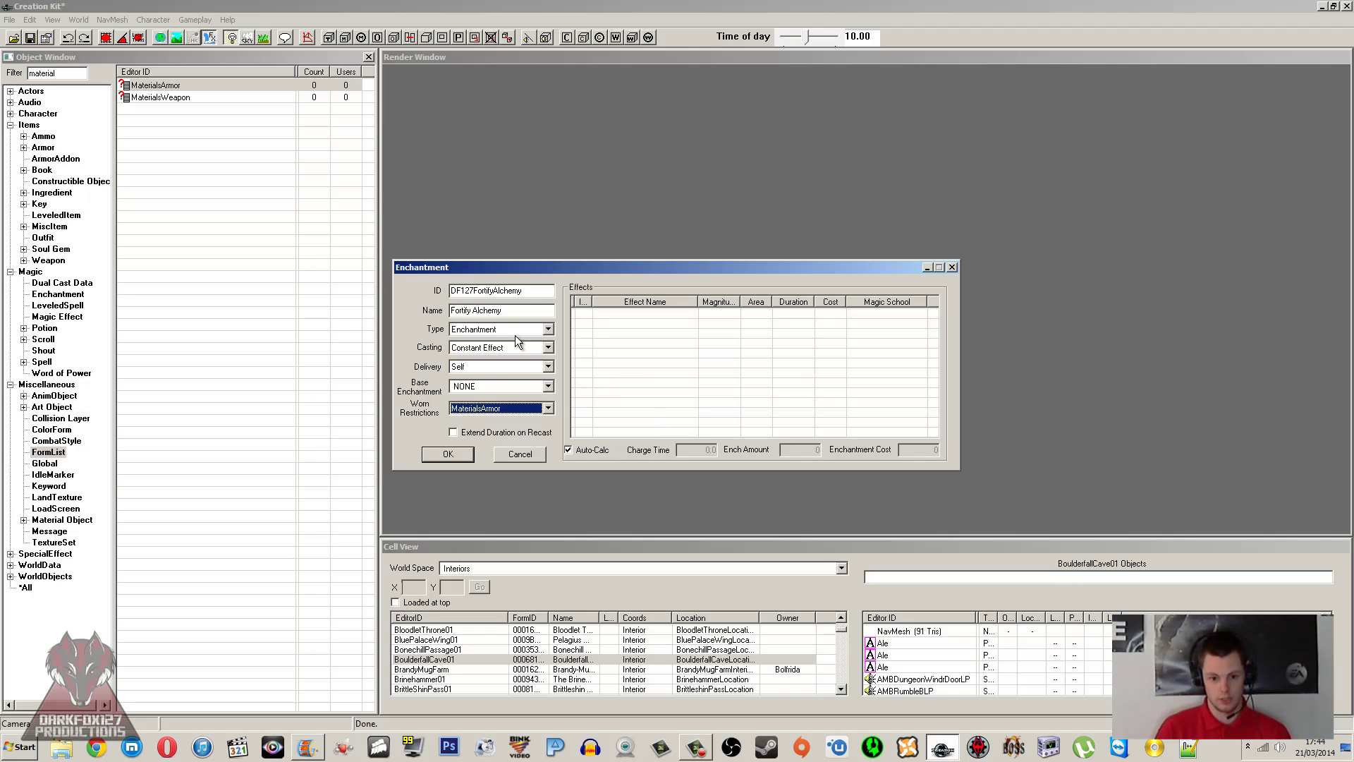
pyautogui.click(652, 407)
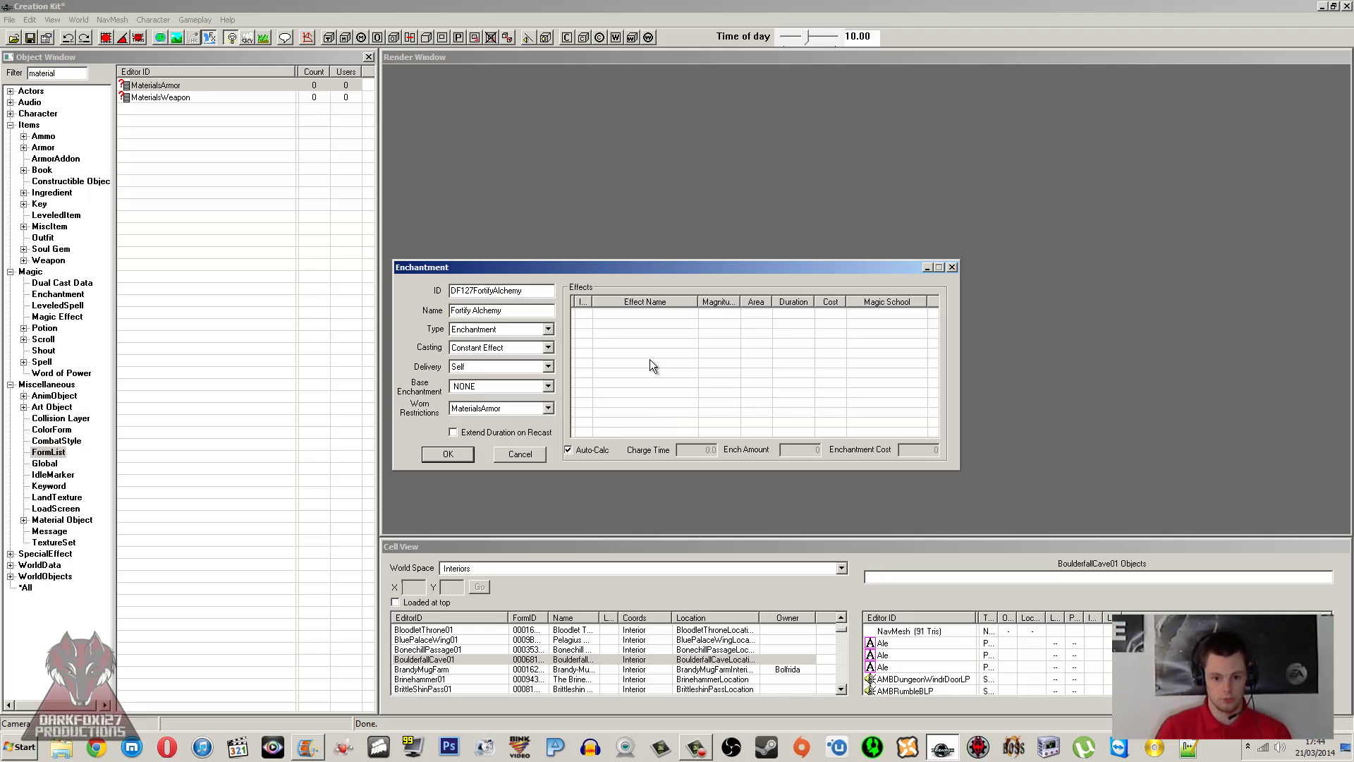
# Step: Toggle automatic cost calculation off and back on, then start a new effect entry
pyautogui.click(579, 453)
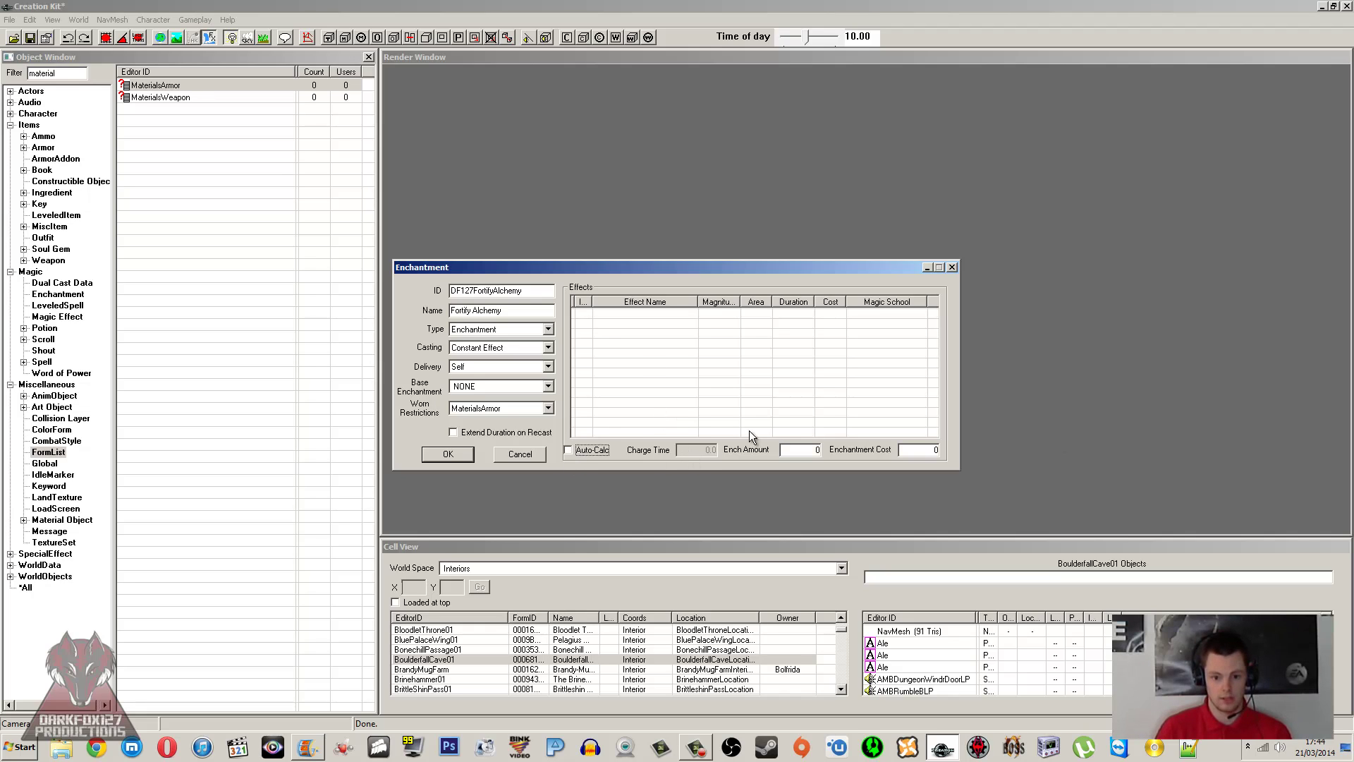
pyautogui.click(601, 450)
pyautogui.rightClick(629, 387)
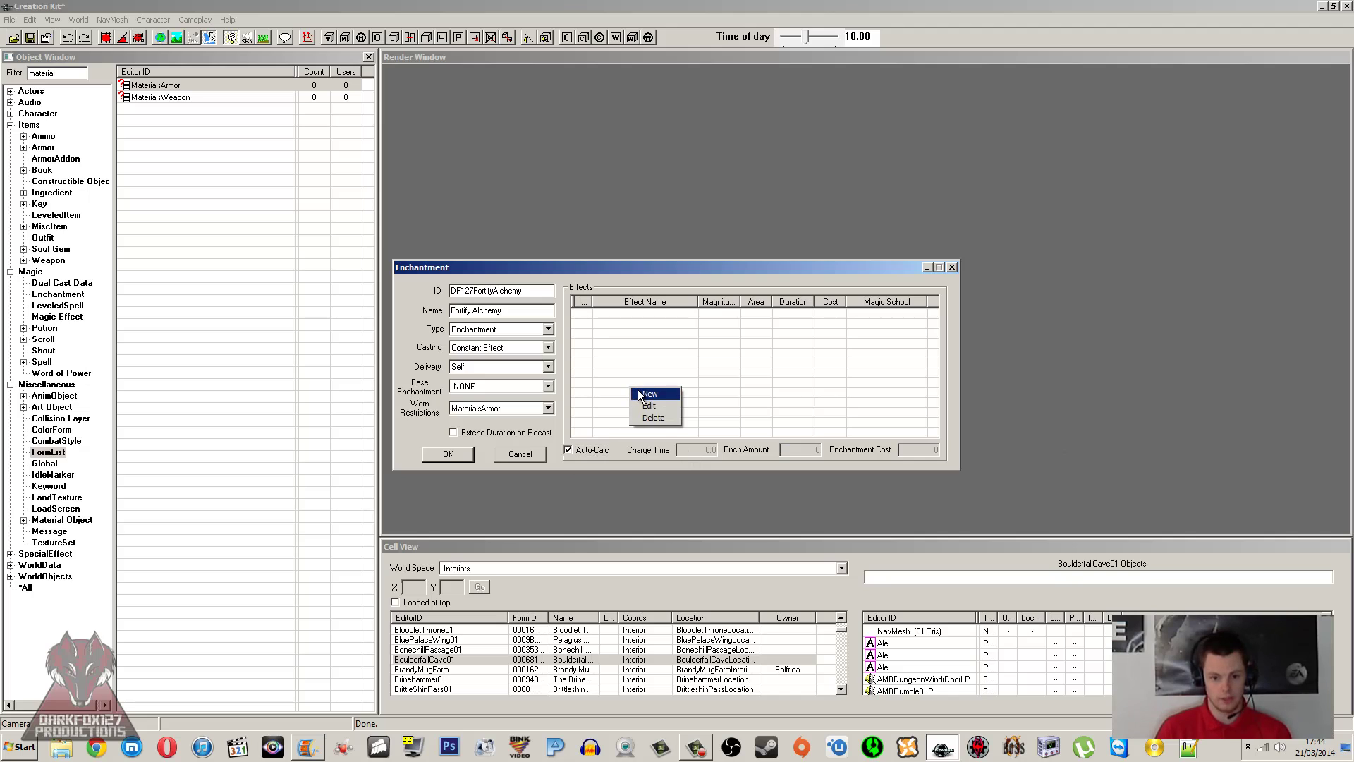
pyautogui.click(647, 394)
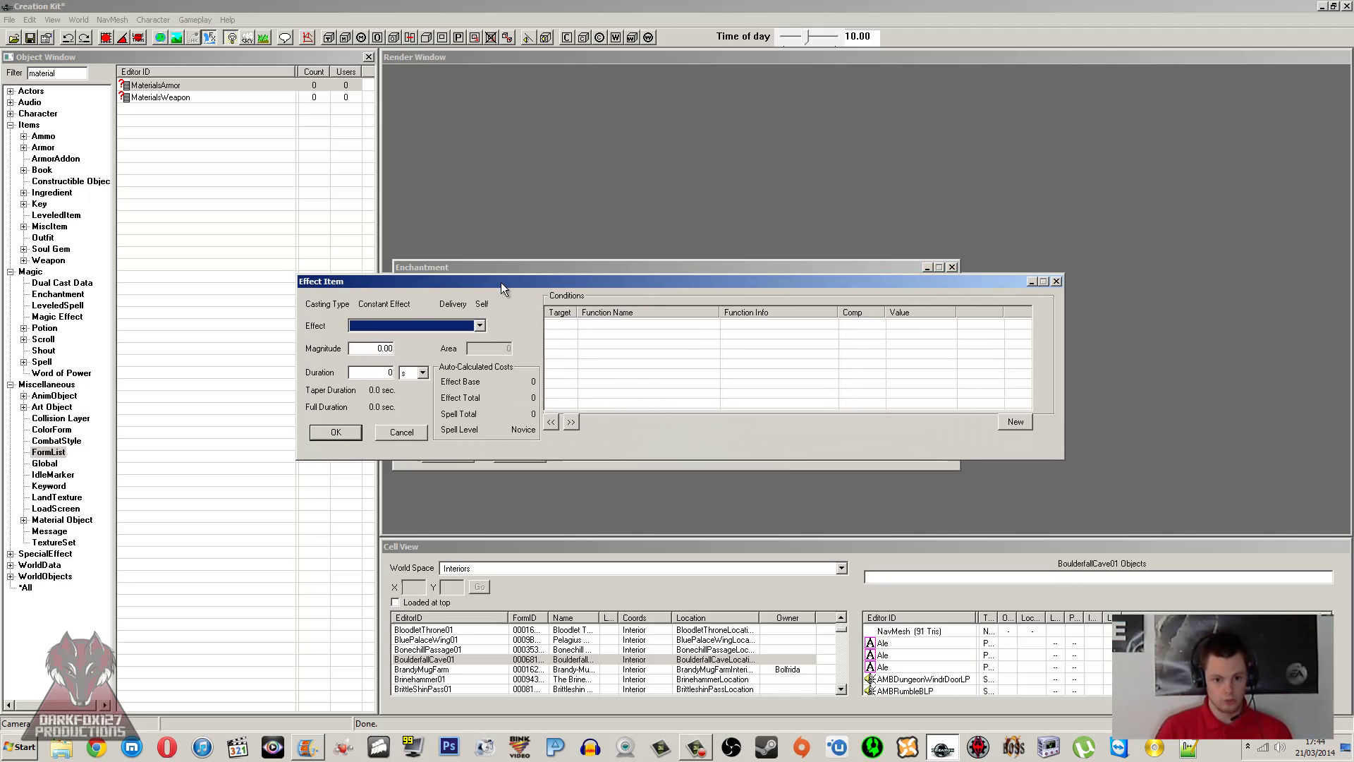
# Step: Choose EnchFortifyAlchemyConstantSelf as the new entry's magic effect
pyautogui.click(421, 337)
pyautogui.scroll(-10, 430, 384)
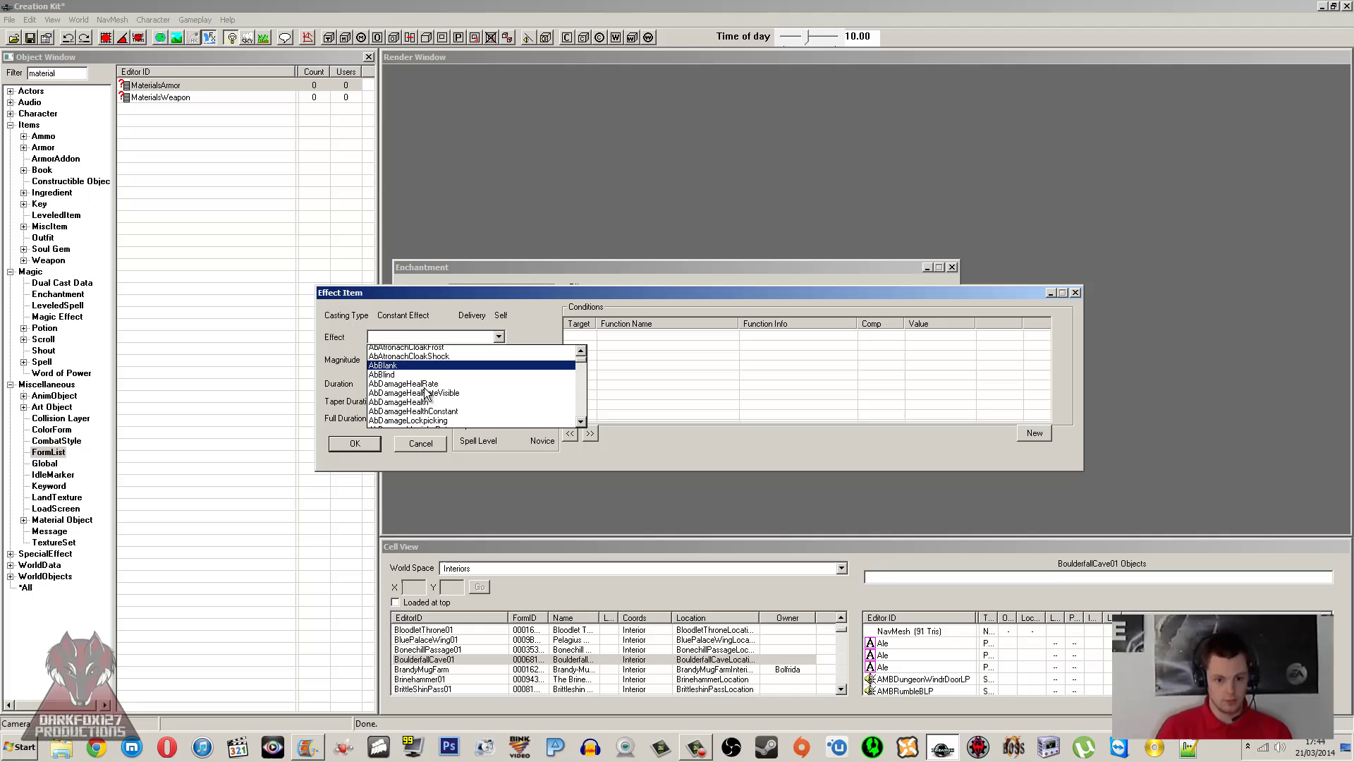
pyautogui.scroll(-10, 483, 373)
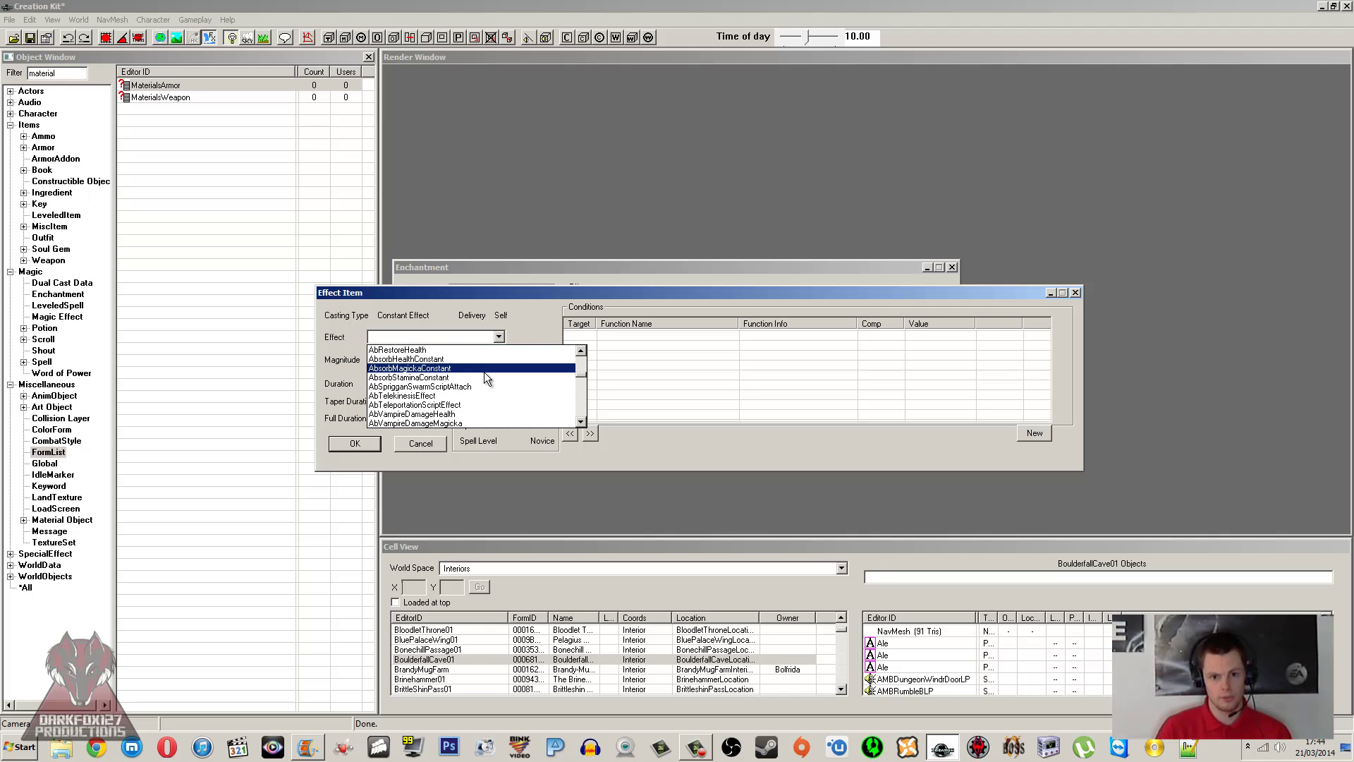
pyautogui.scroll(-1, 487, 372)
pyautogui.scroll(-10, 488, 374)
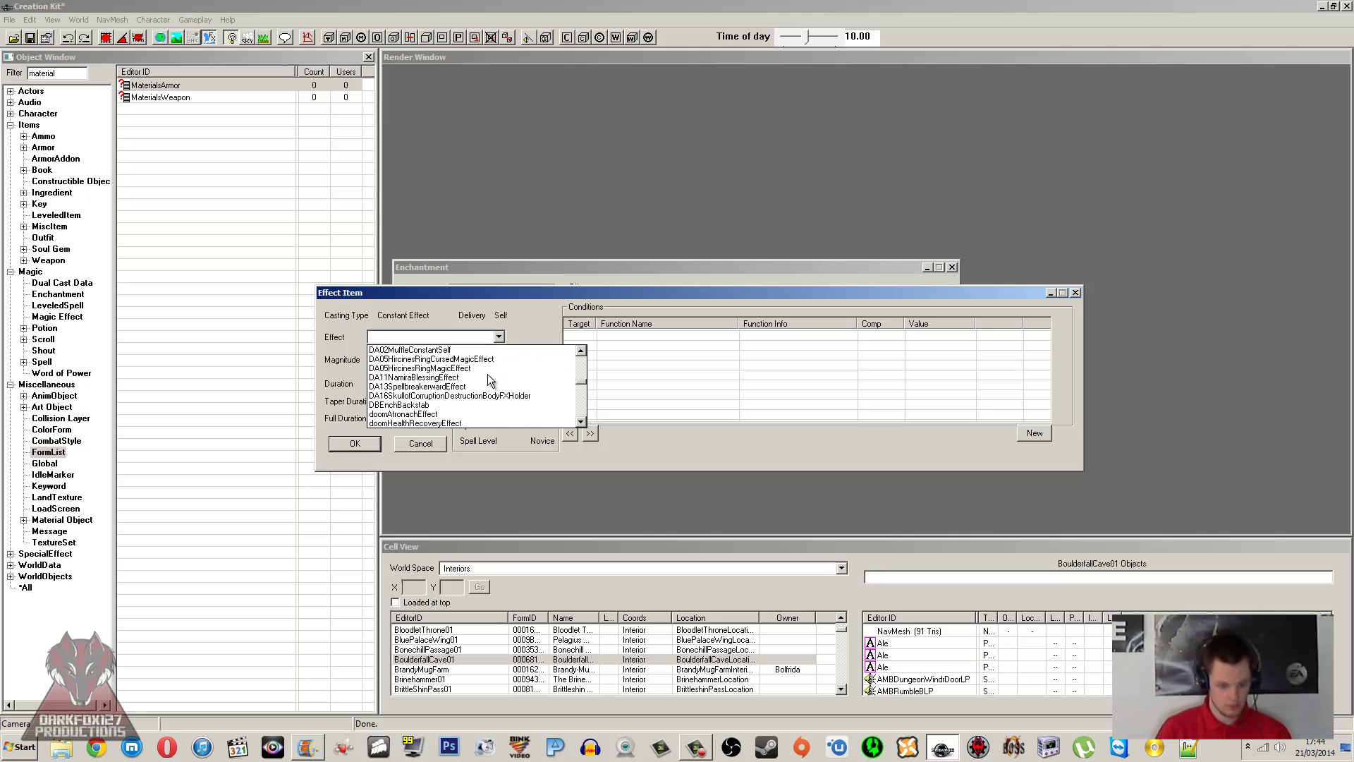
pyautogui.press('e')
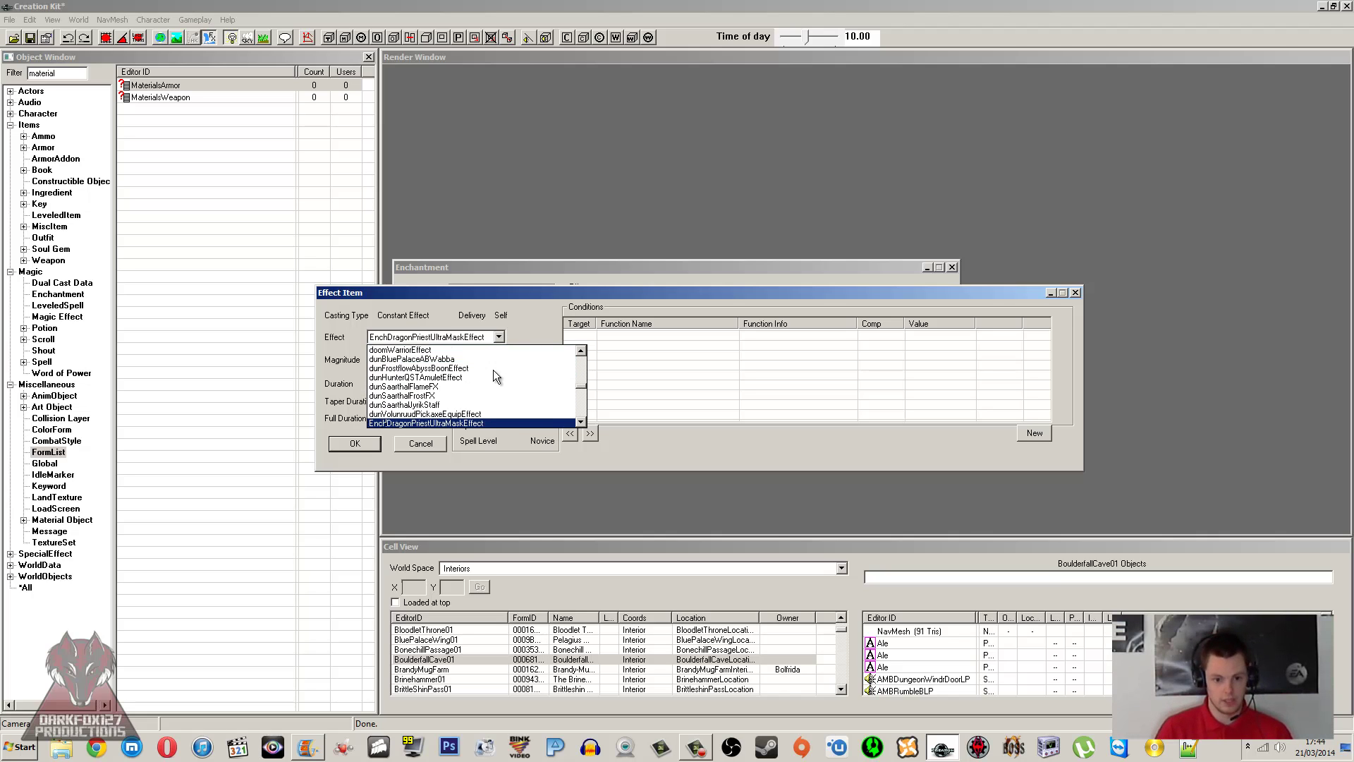
pyautogui.scroll(-3, 446, 391)
pyautogui.scroll(-7, 448, 395)
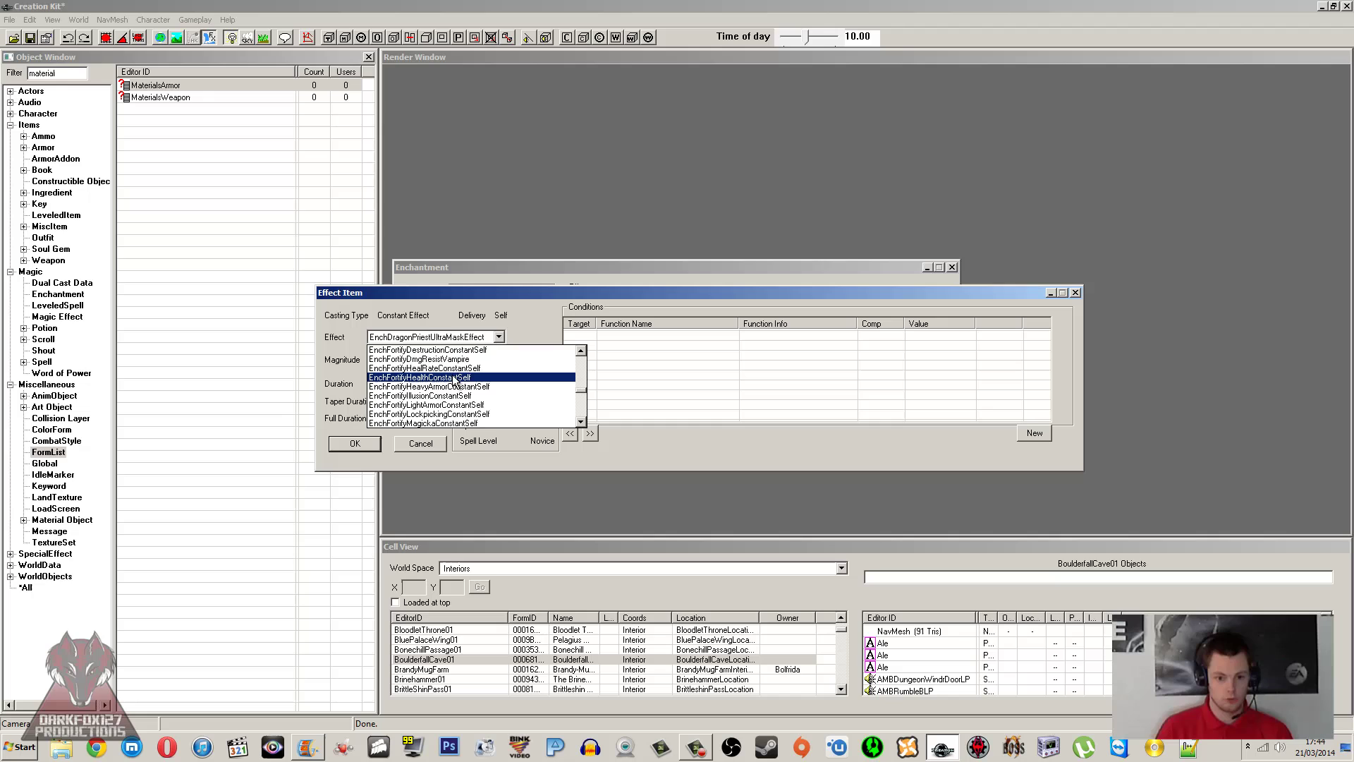
pyautogui.scroll(7, 458, 381)
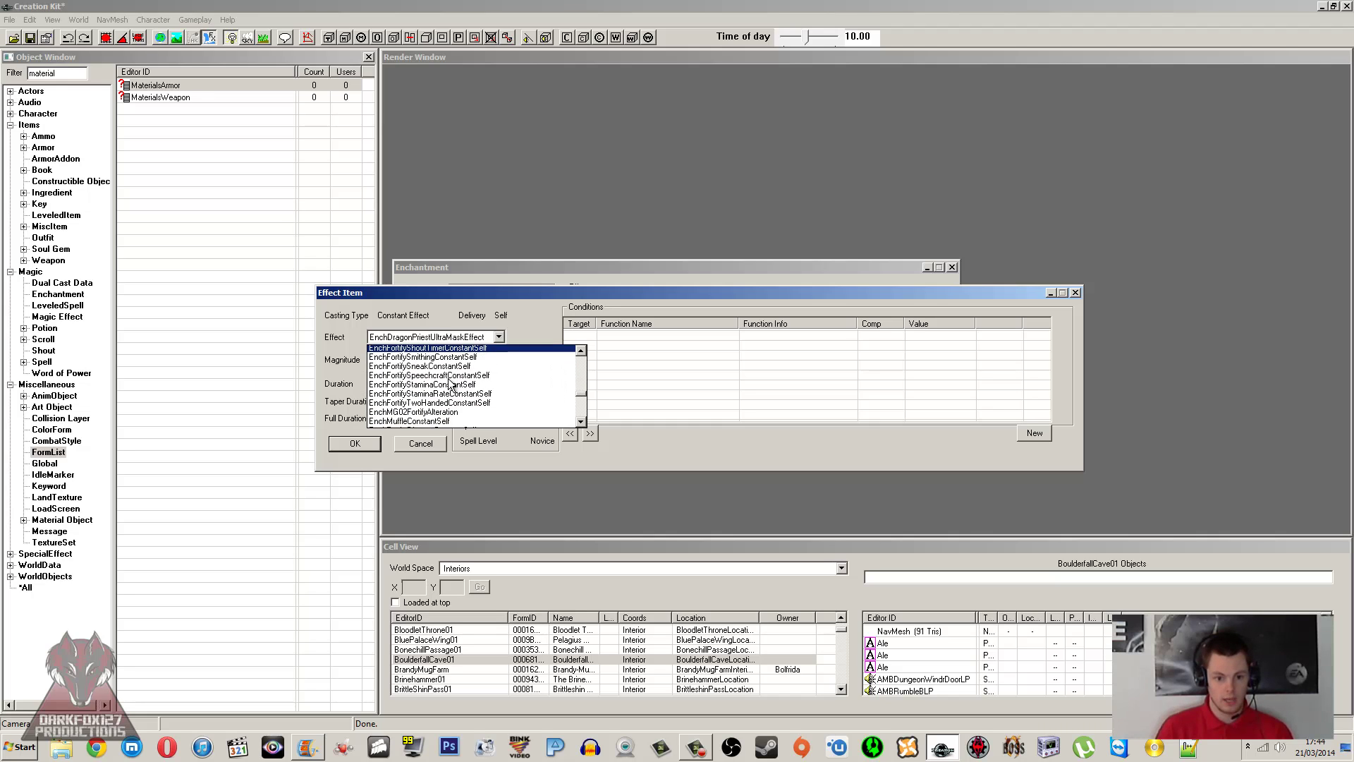
pyautogui.scroll(3, 450, 385)
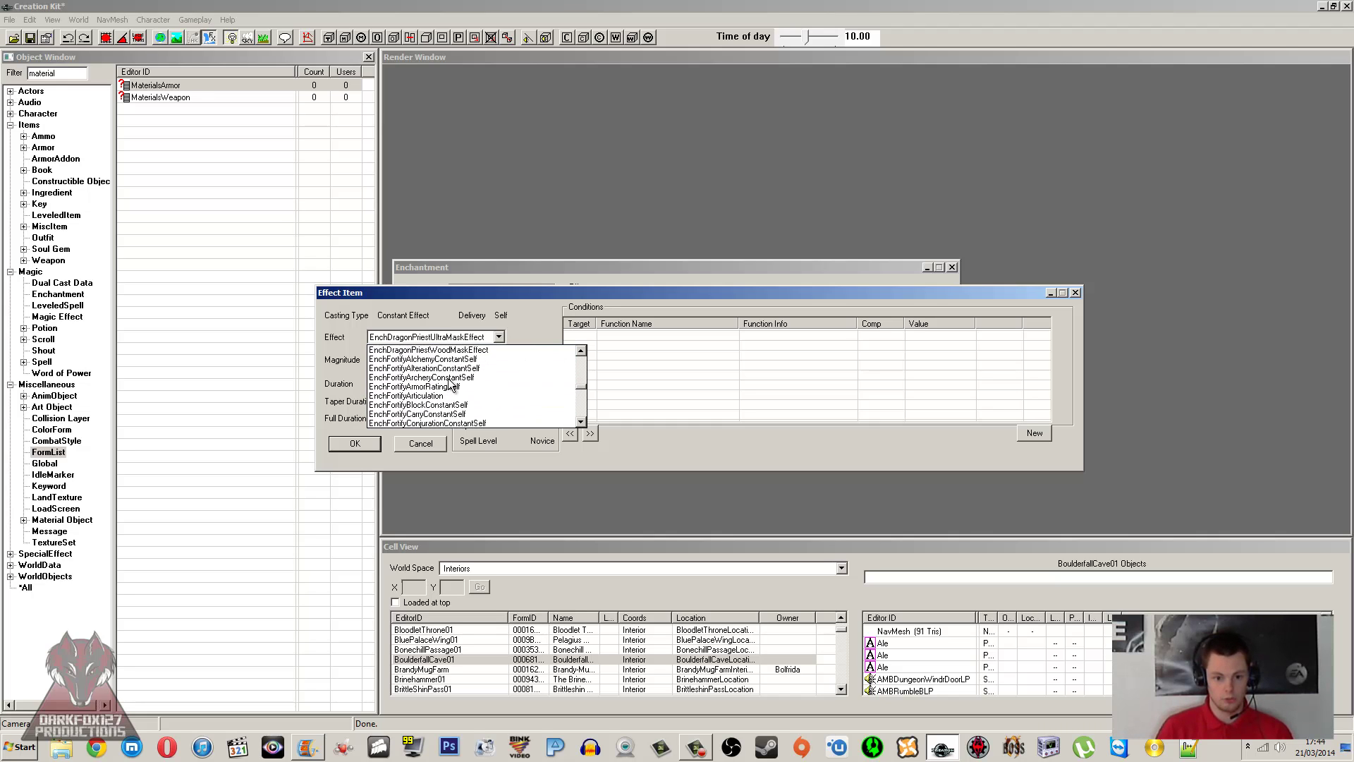
pyautogui.click(455, 415)
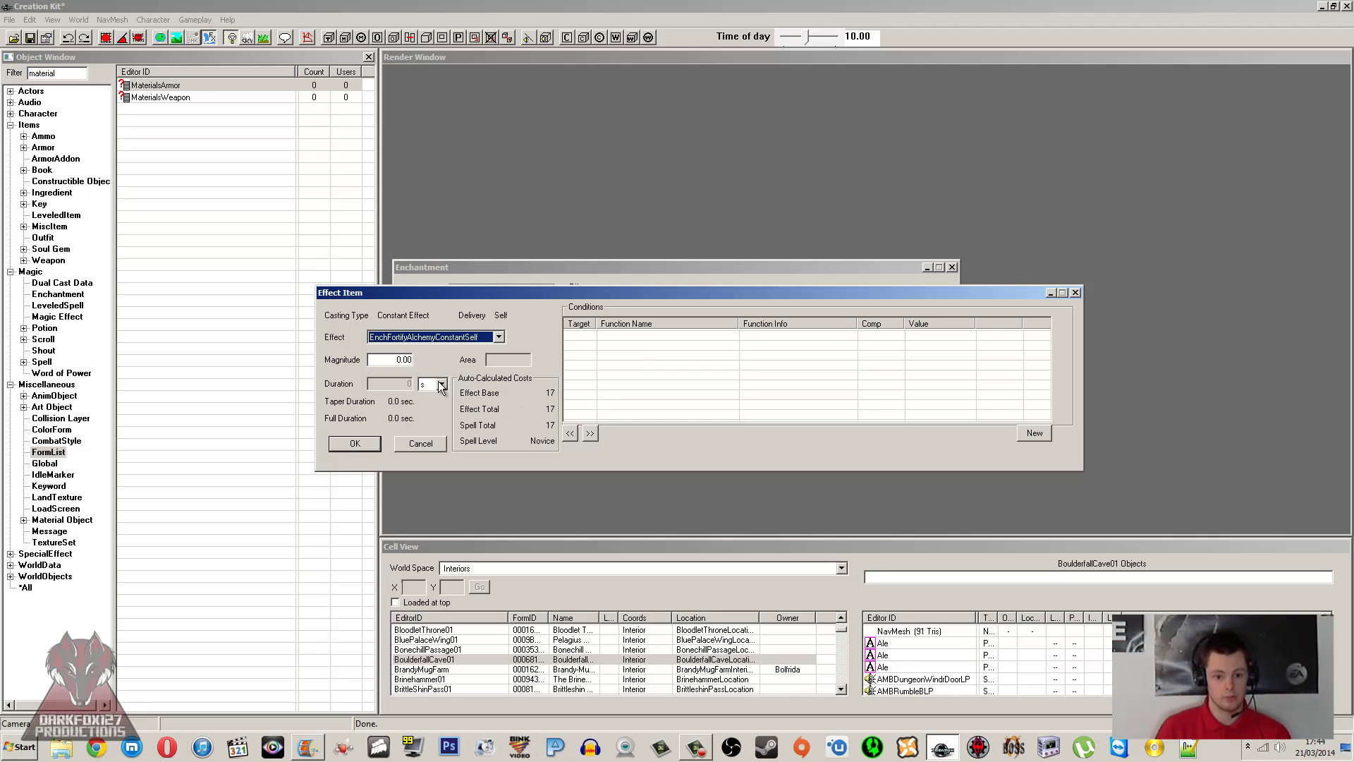
# Step: Give the Fortify Alchemy effect magnitude 20 and add it, costing 458
pyautogui.press('Tab')
pyautogui.write('2')
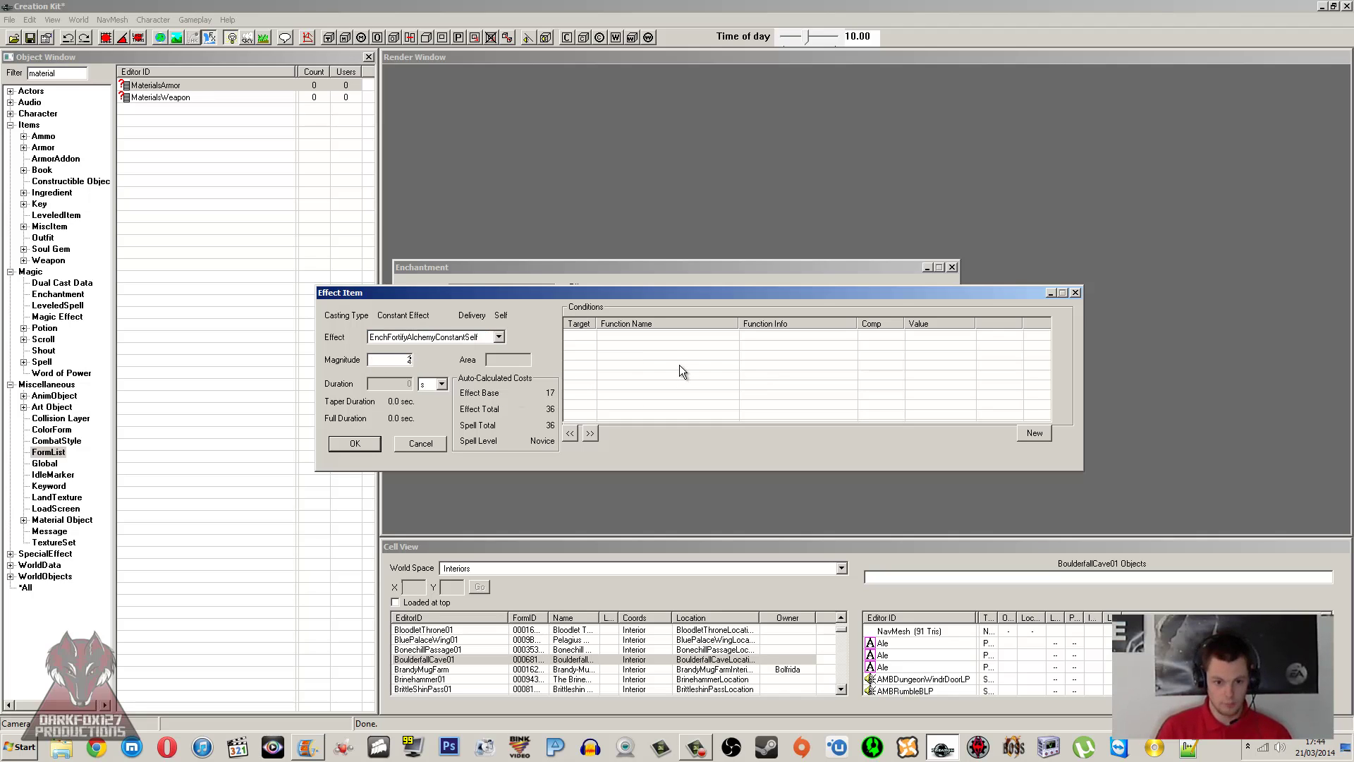
pyautogui.write('0')
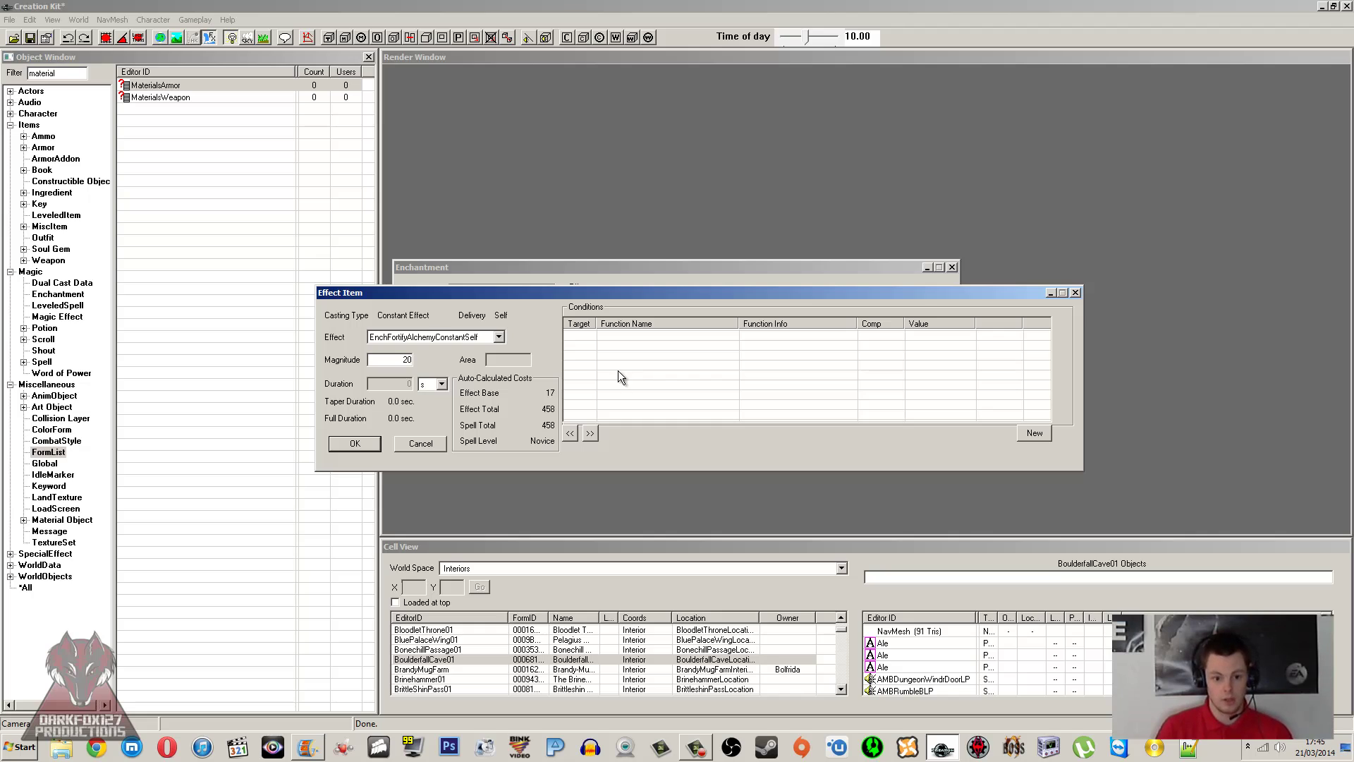
pyautogui.doubleClick(391, 361)
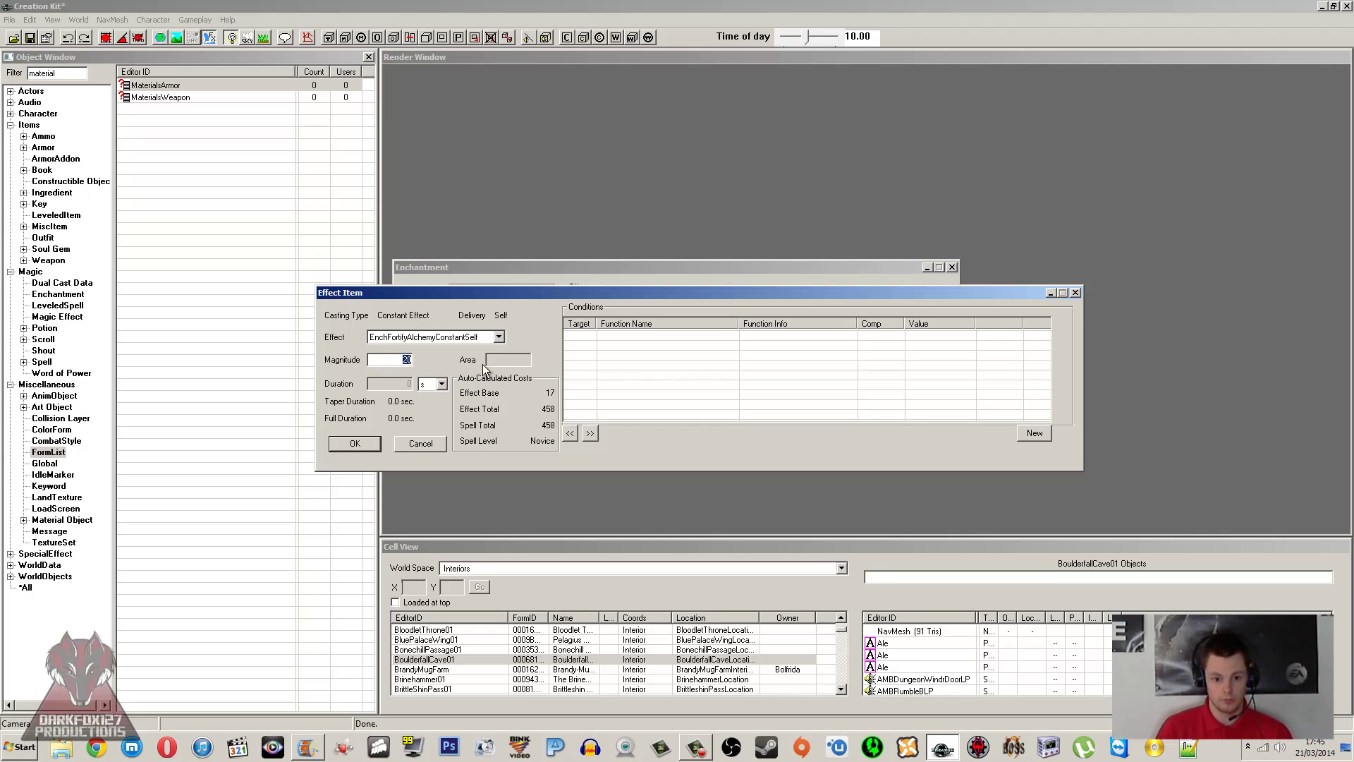
pyautogui.click(379, 362)
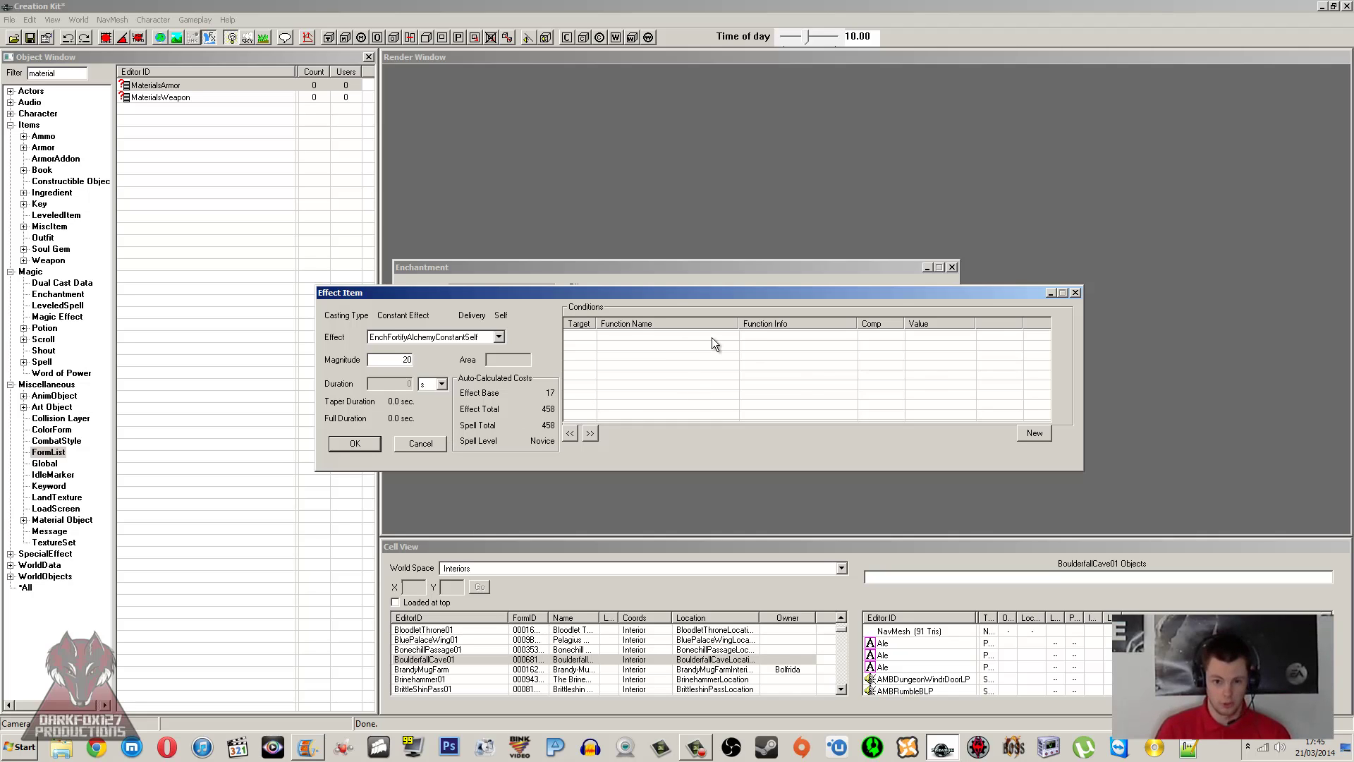
pyautogui.click(338, 443)
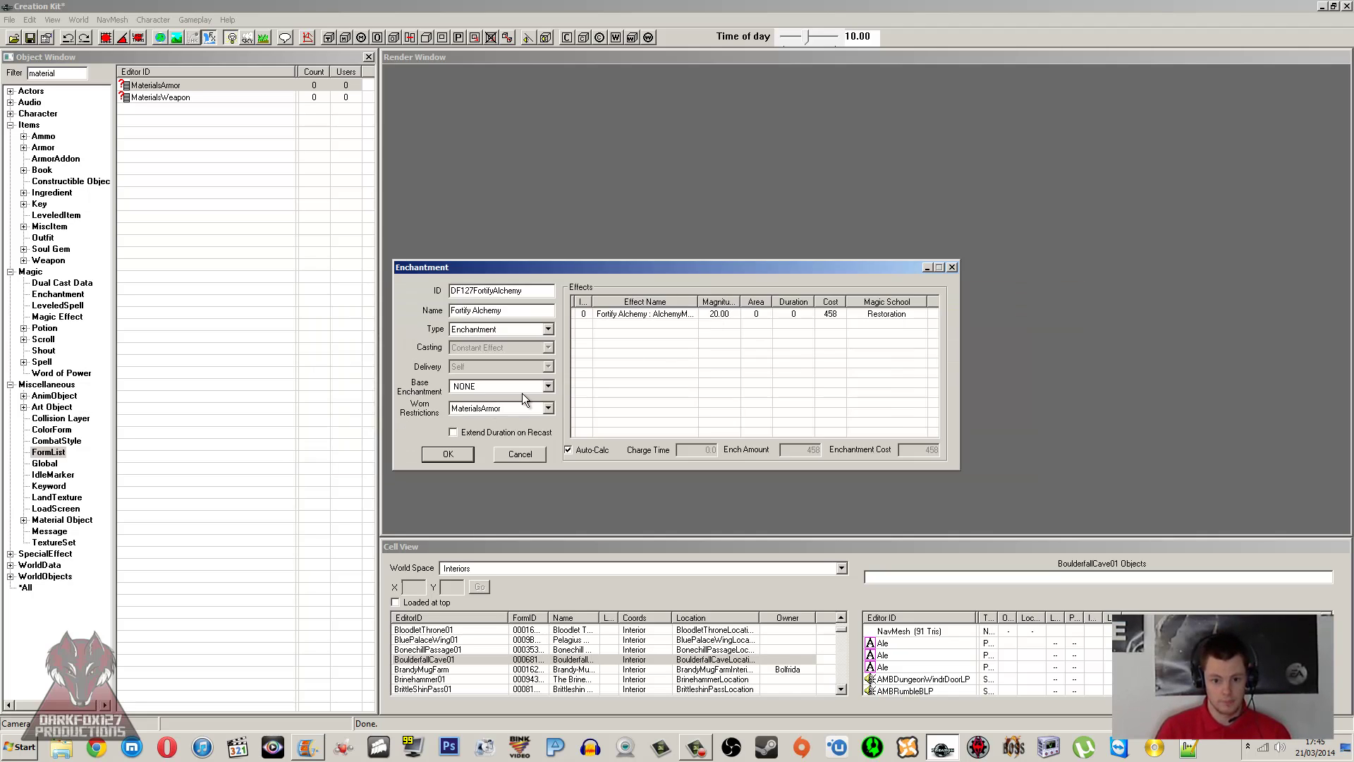
# Step: Review the Fortify Alchemy effect row, then save and close the DF127FortifyAlchemy enchantment
pyautogui.rightClick(643, 347)
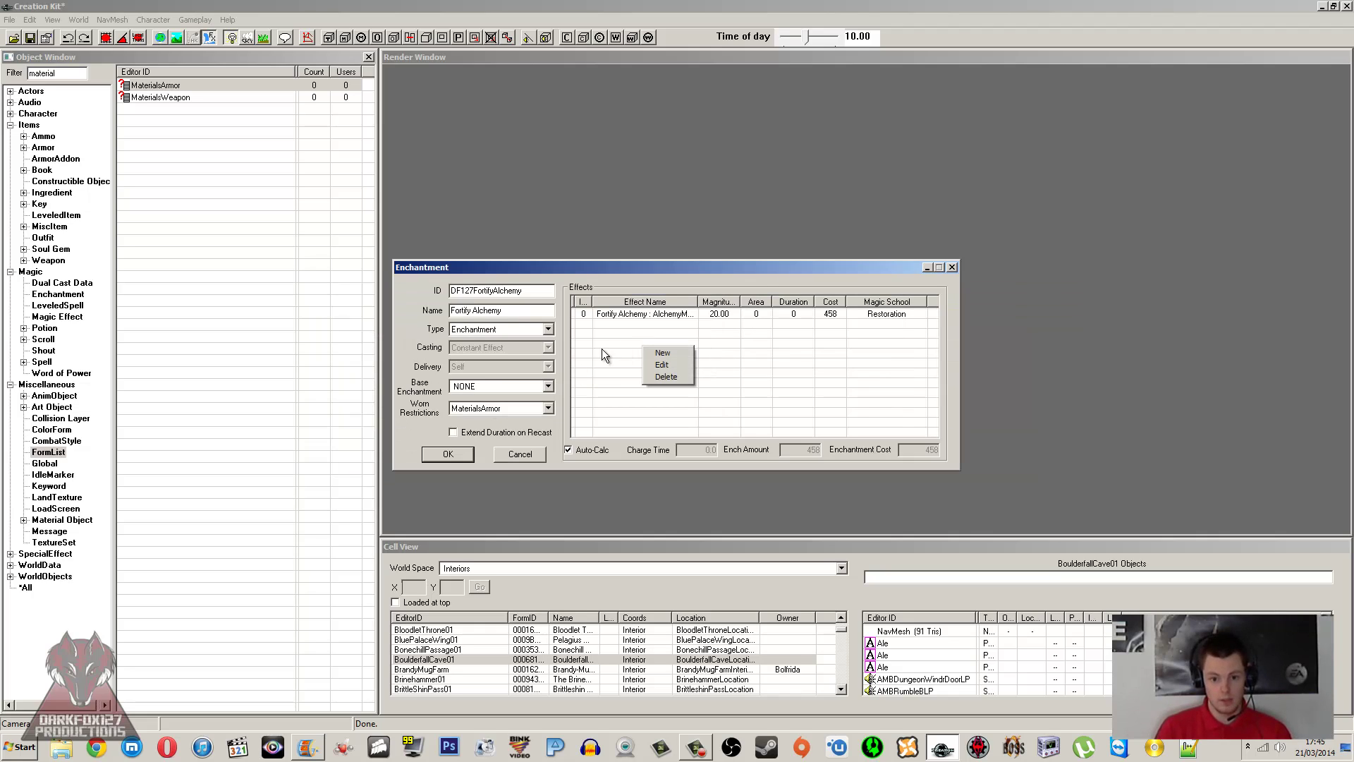
pyautogui.click(638, 350)
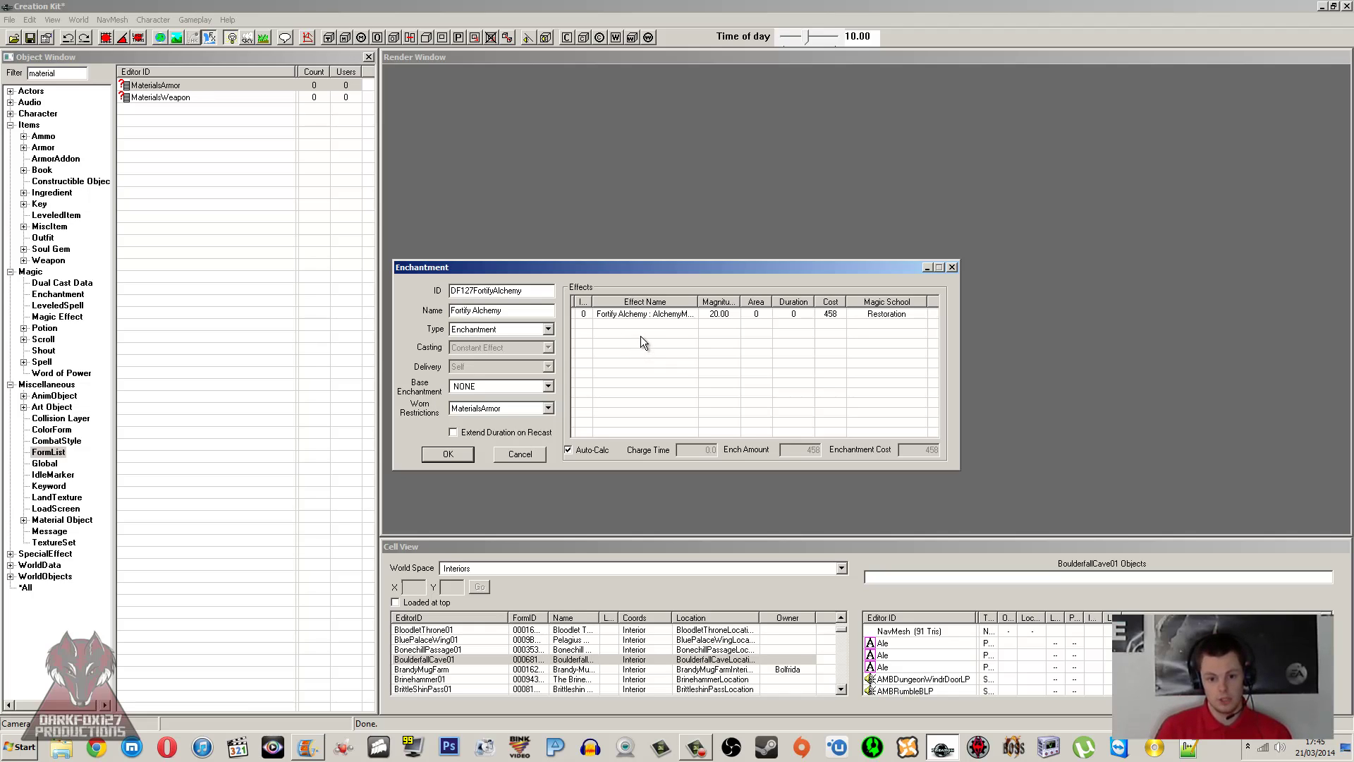
pyautogui.click(643, 315)
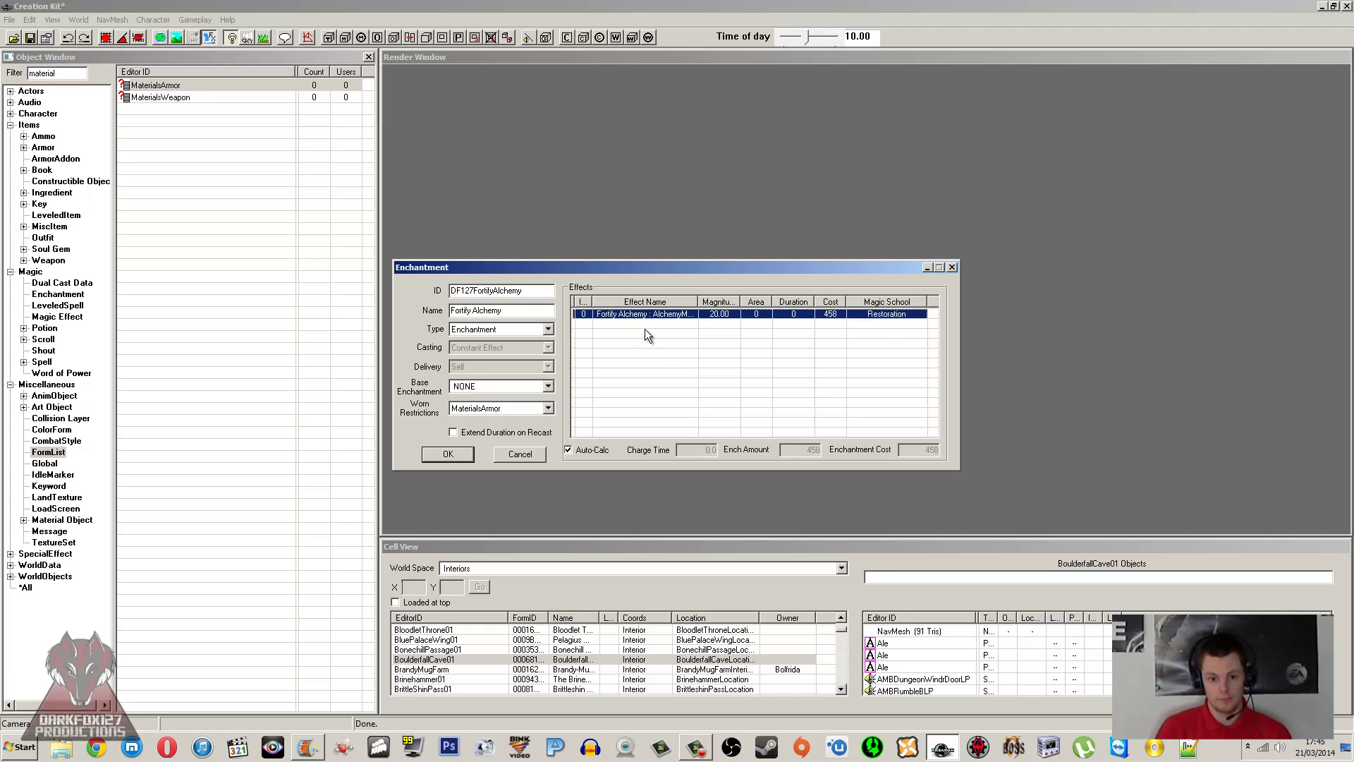
pyautogui.click(645, 330)
pyautogui.click(603, 316)
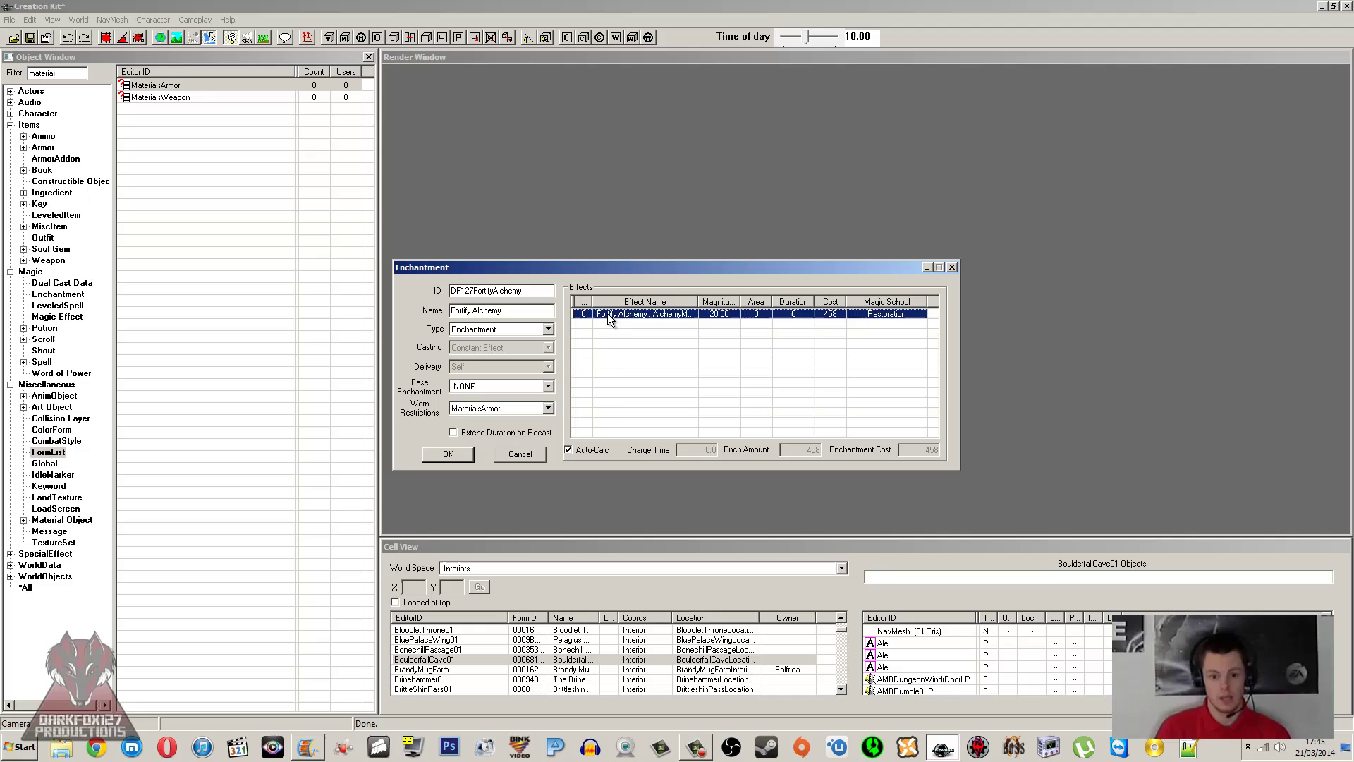
pyautogui.click(618, 329)
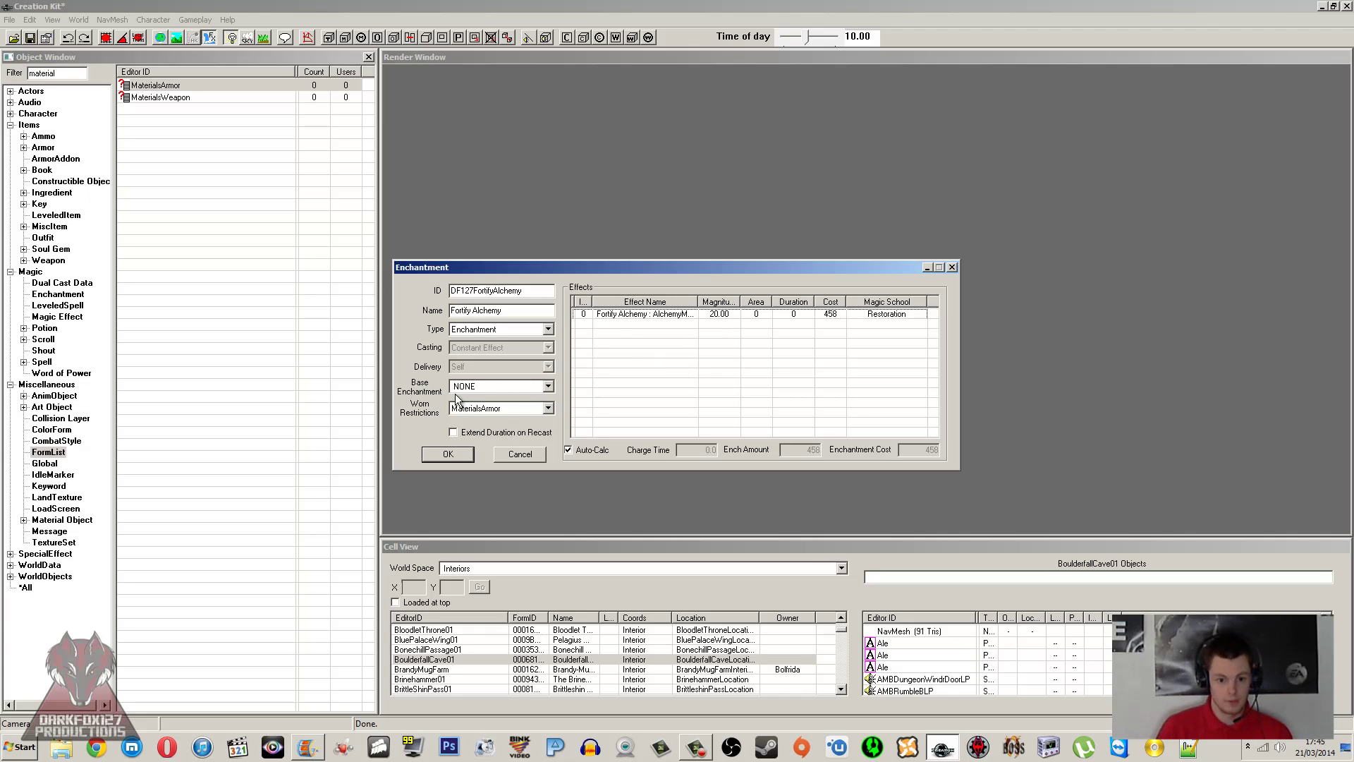
pyautogui.click(449, 454)
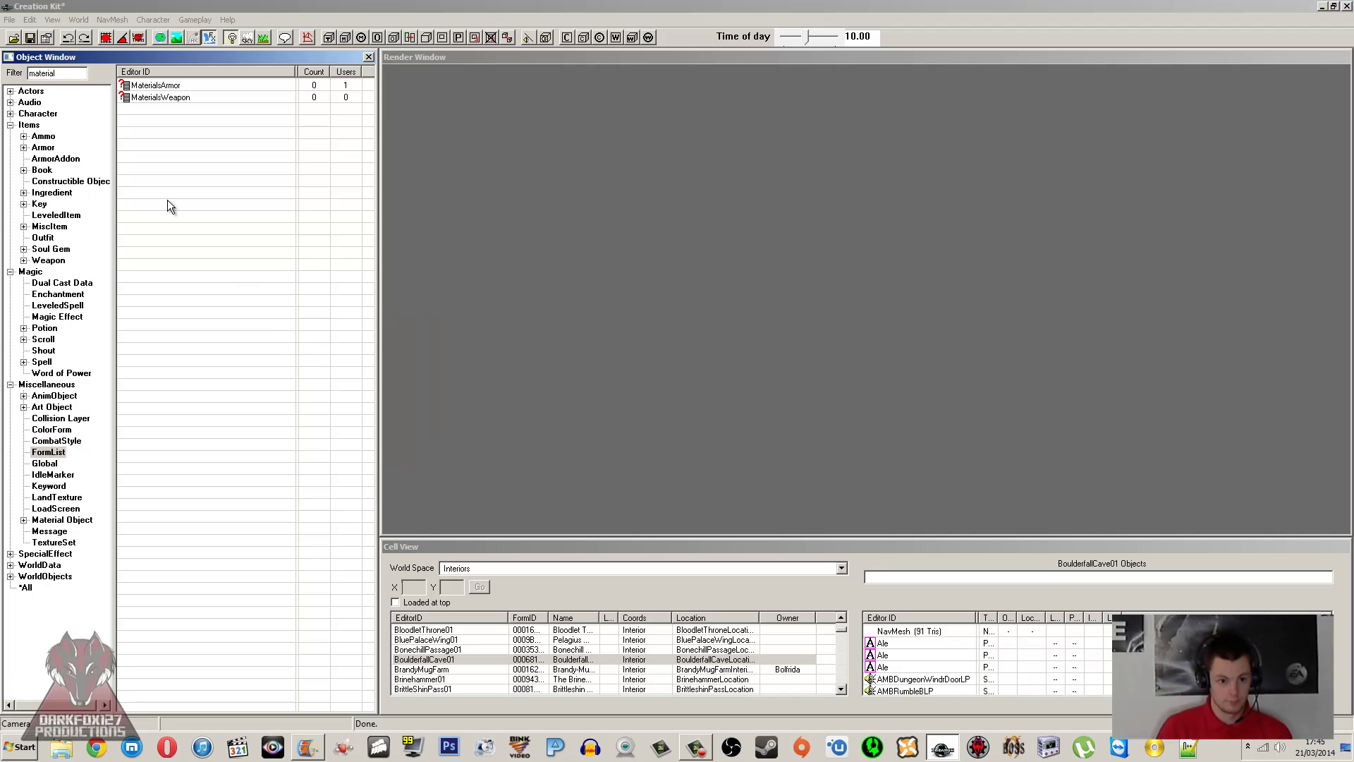
# Step: Filter the Armor records by 'ring' and scroll down to the JewelryRing entries
pyautogui.click(43, 148)
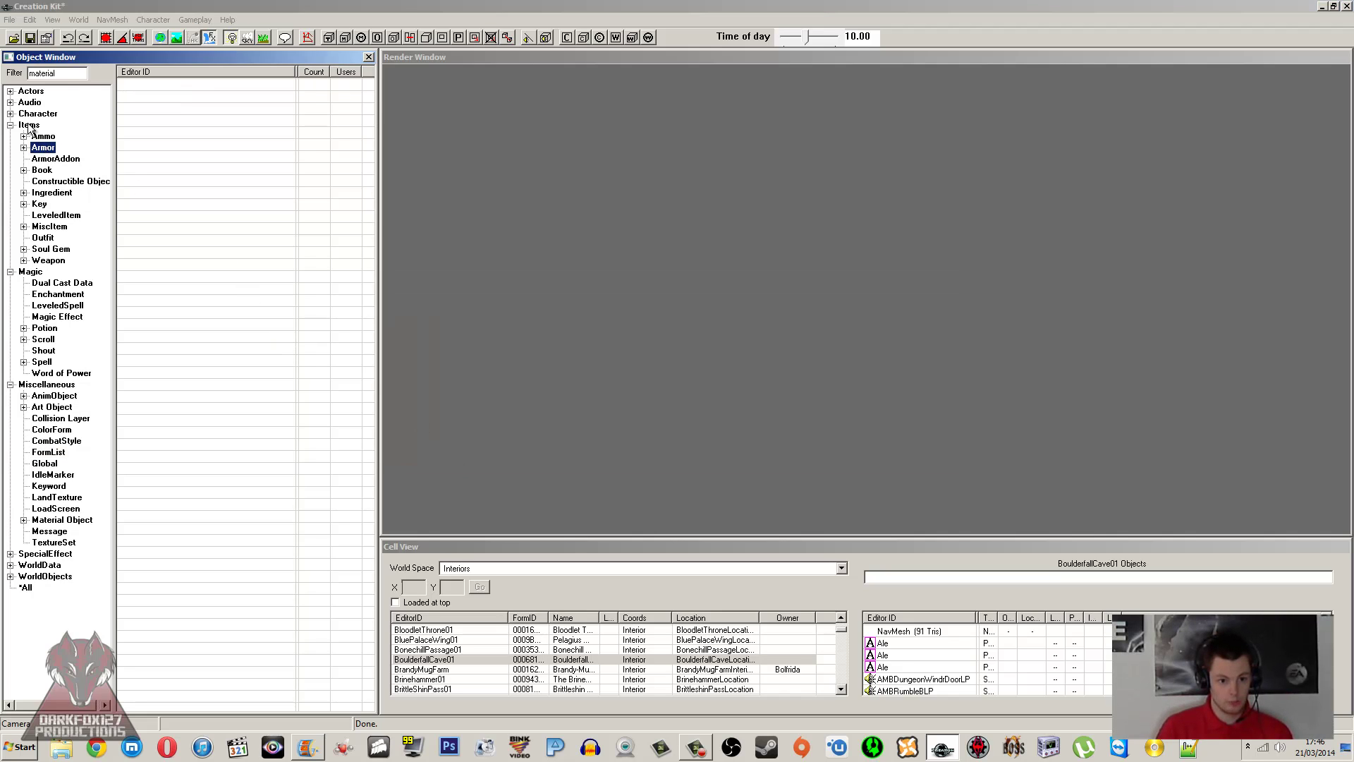
pyautogui.doubleClick(64, 73)
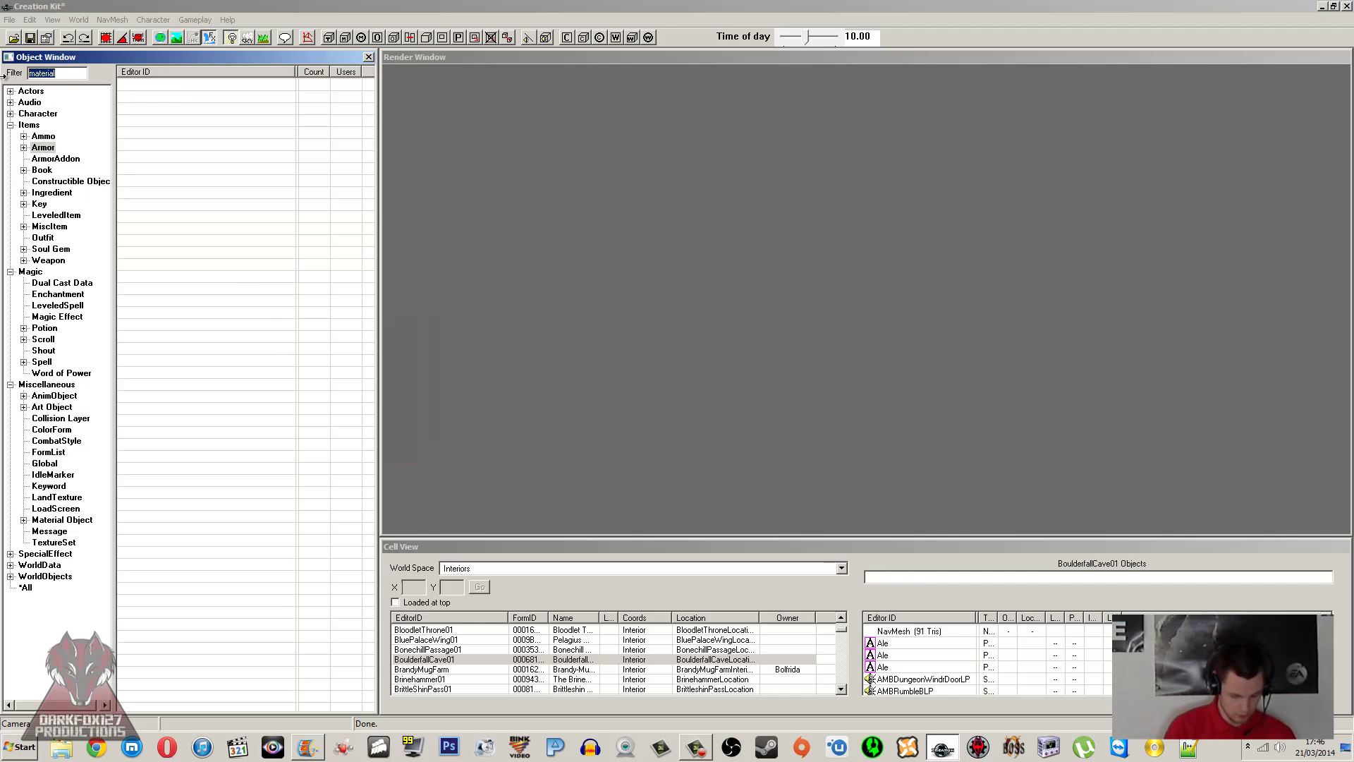
pyautogui.write('ring')
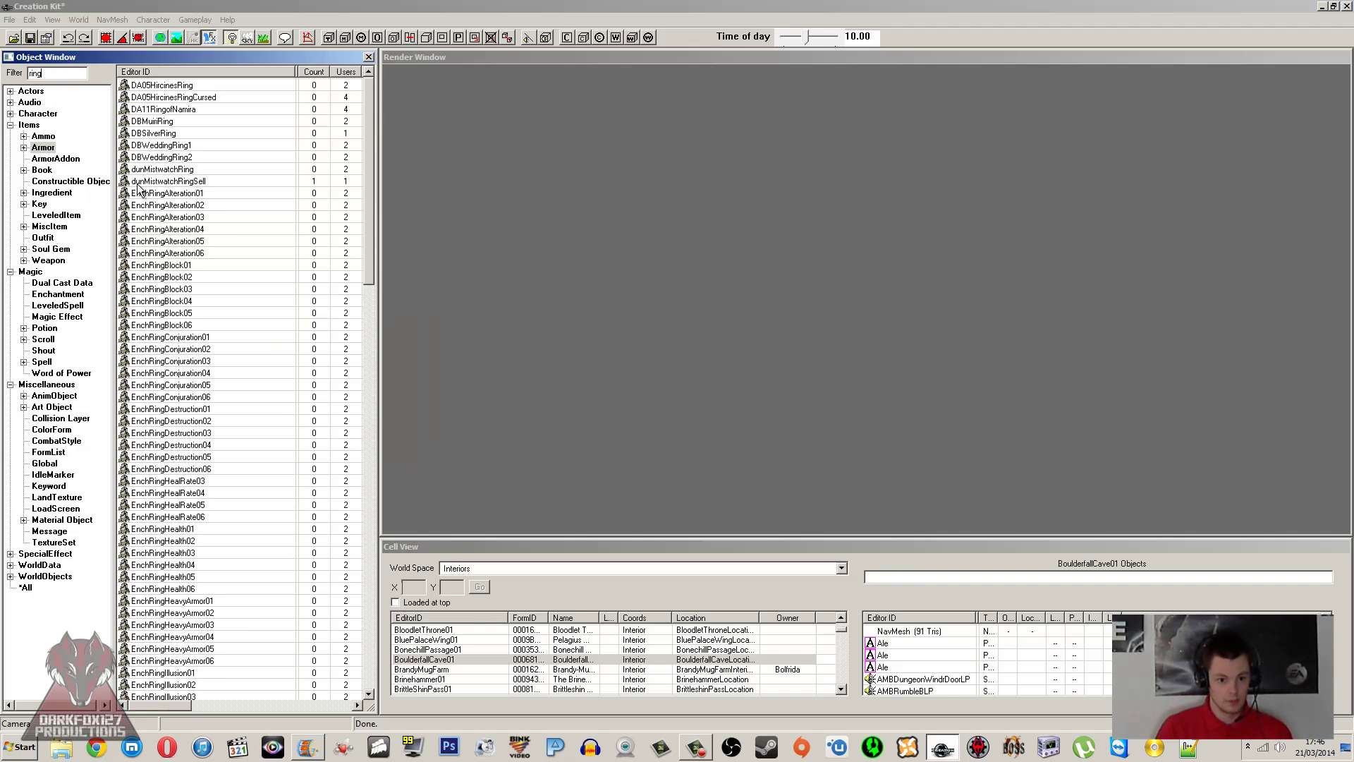
pyautogui.click(141, 193)
pyautogui.scroll(-20, 248, 297)
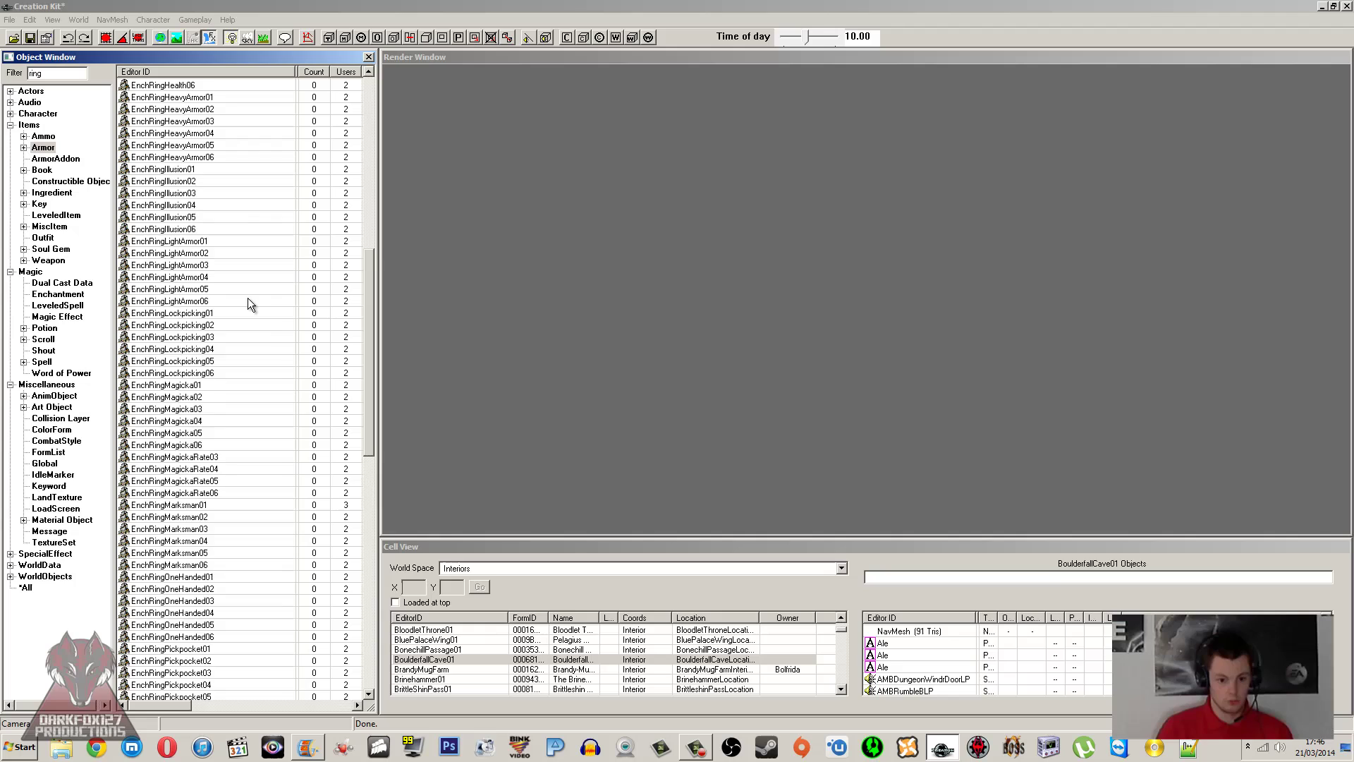
pyautogui.scroll(-1, 247, 300)
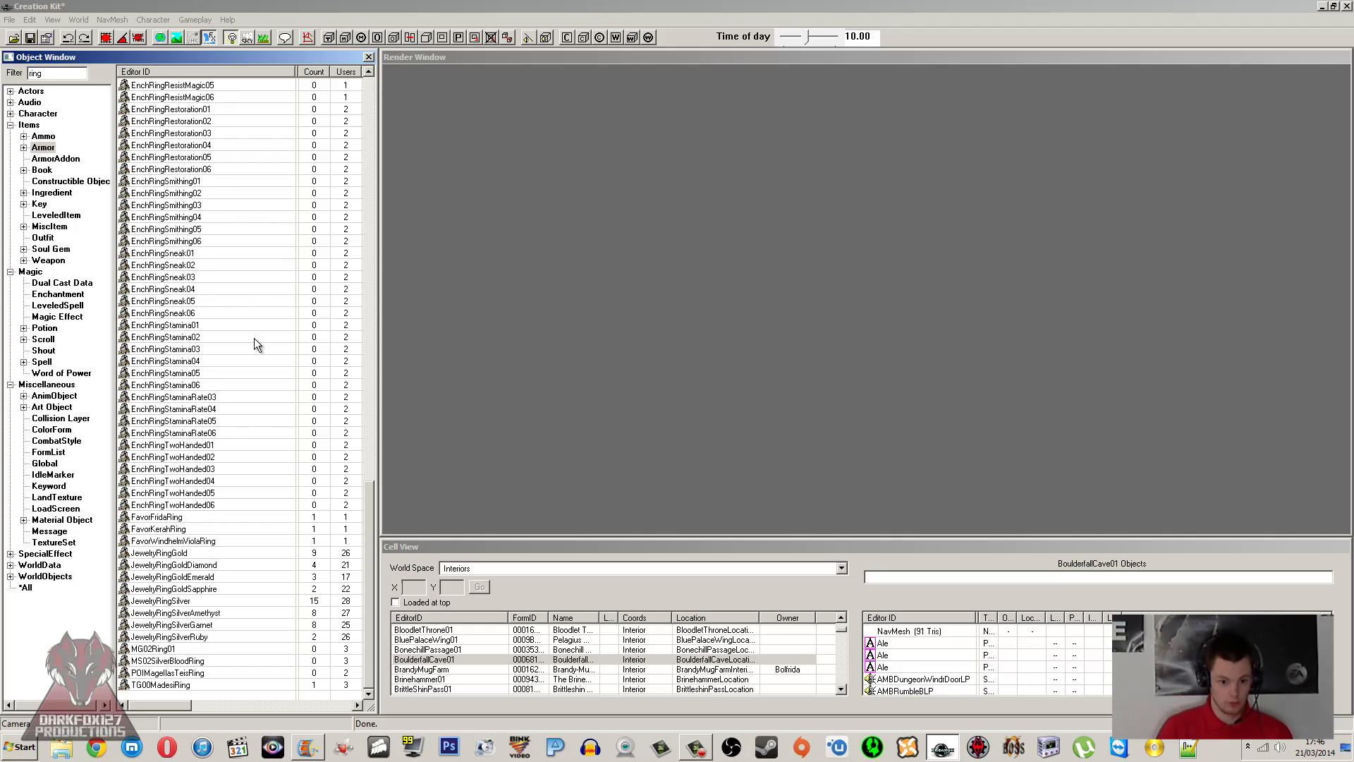
# Step: Open JewelryRingSilver and set ID DF127AlchemyRing and name DF Ring, leaving value 30
pyautogui.doubleClick(175, 600)
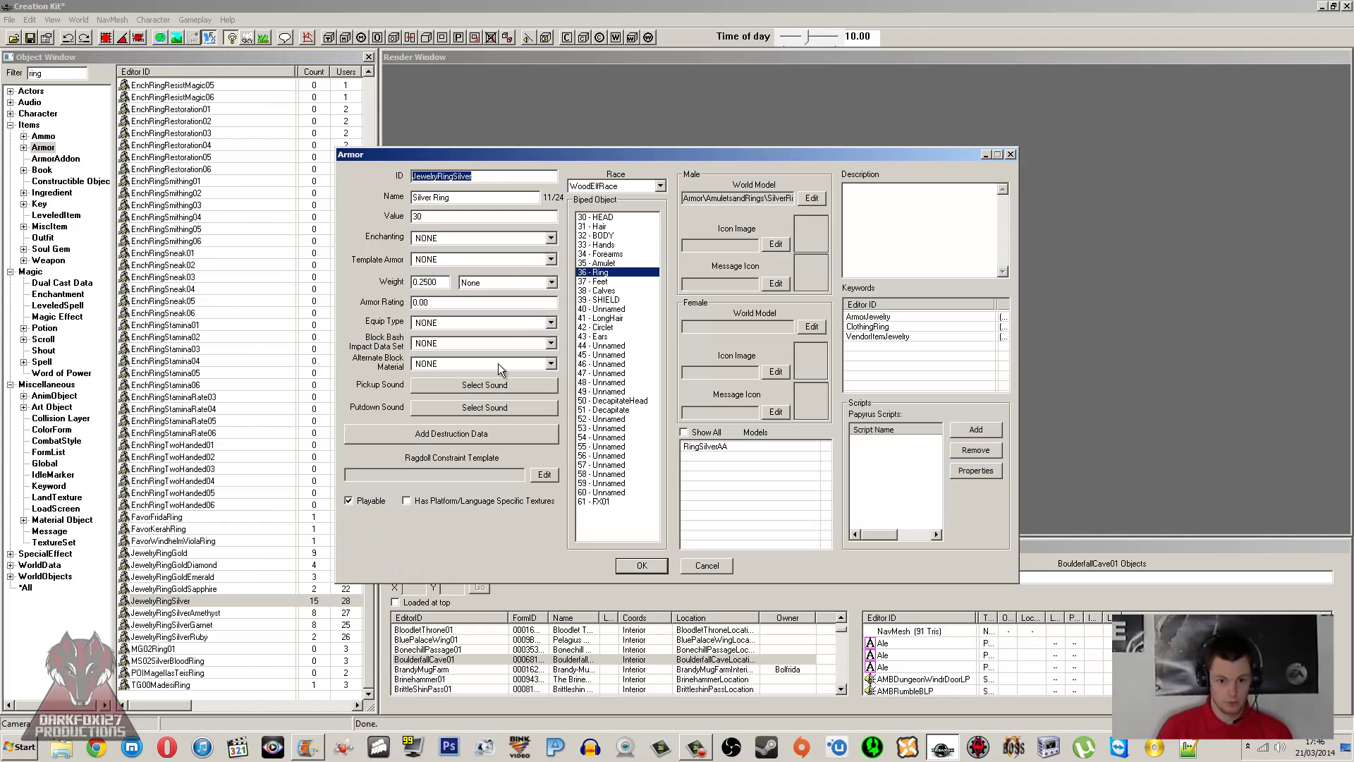
pyautogui.write('DF')
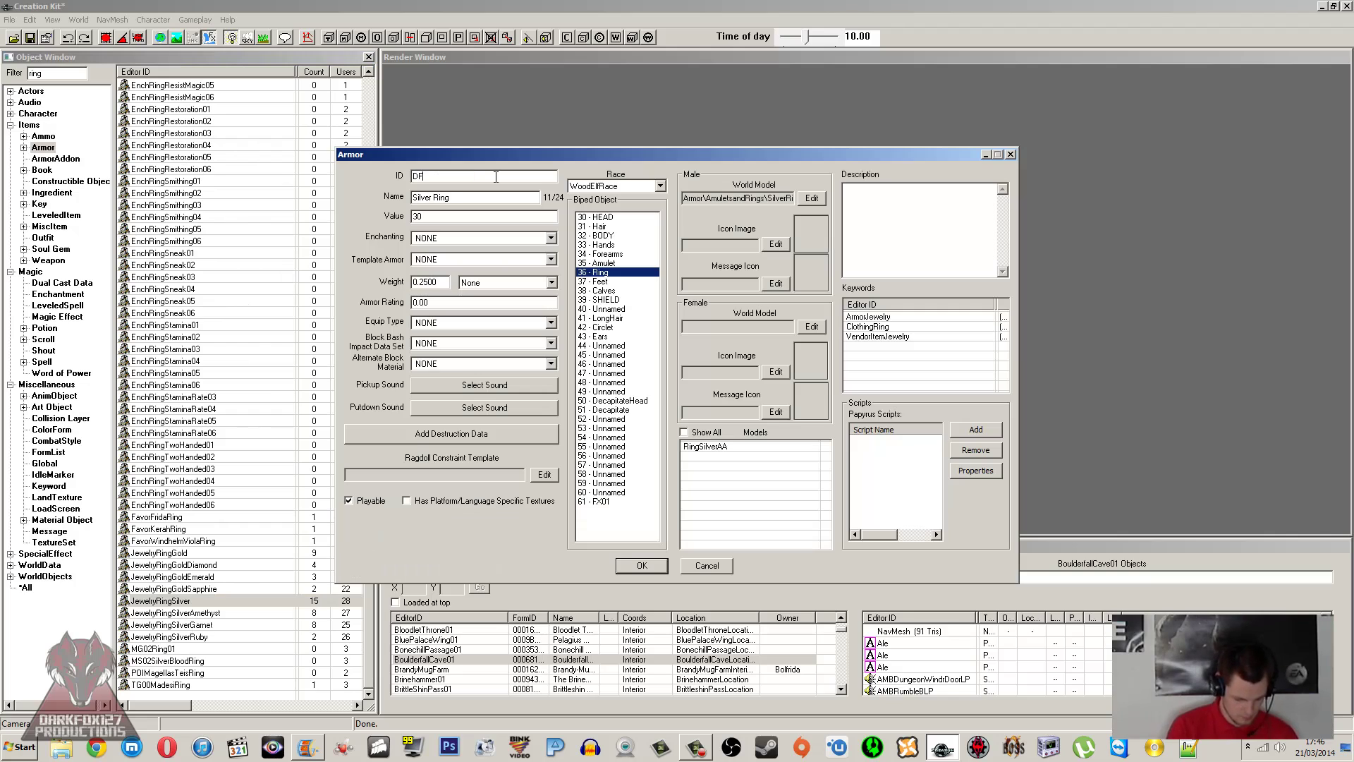
pyautogui.write('127Alchem')
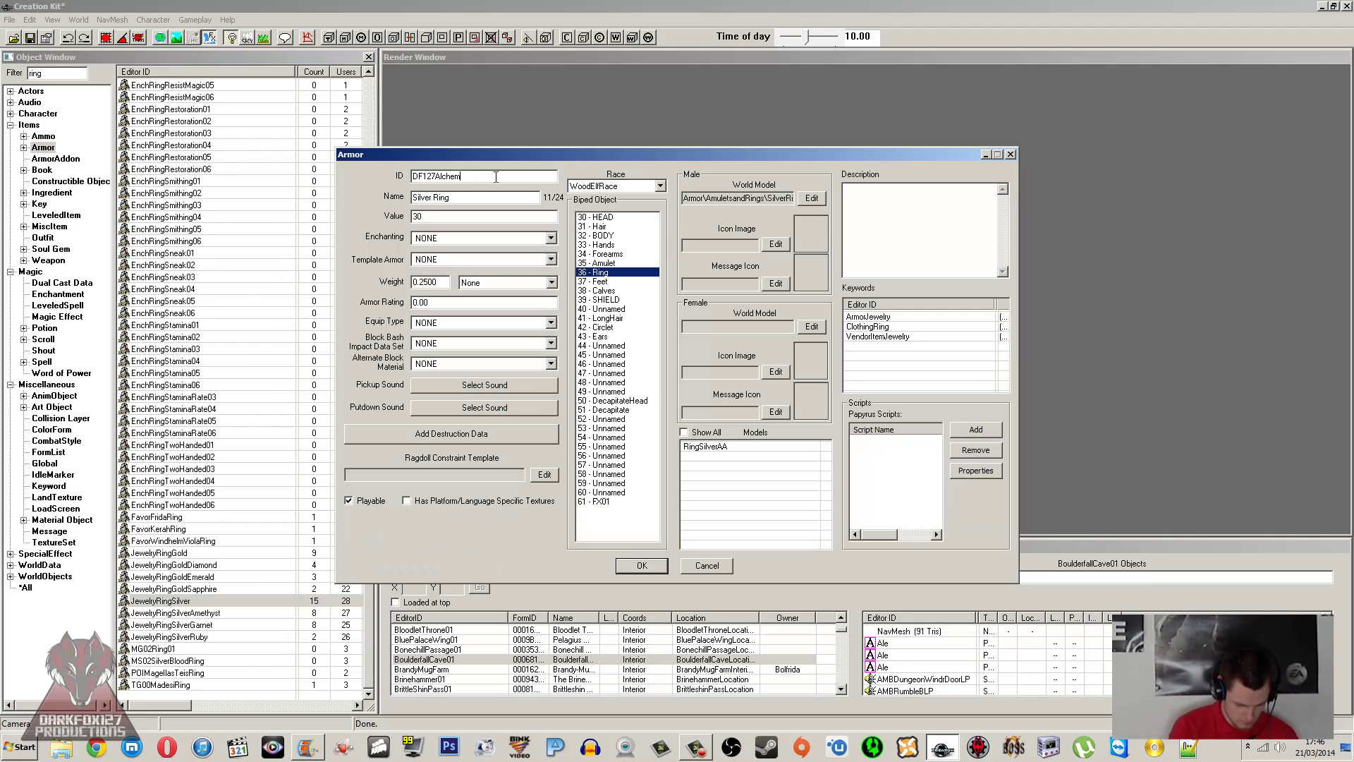
pyautogui.write('yRing')
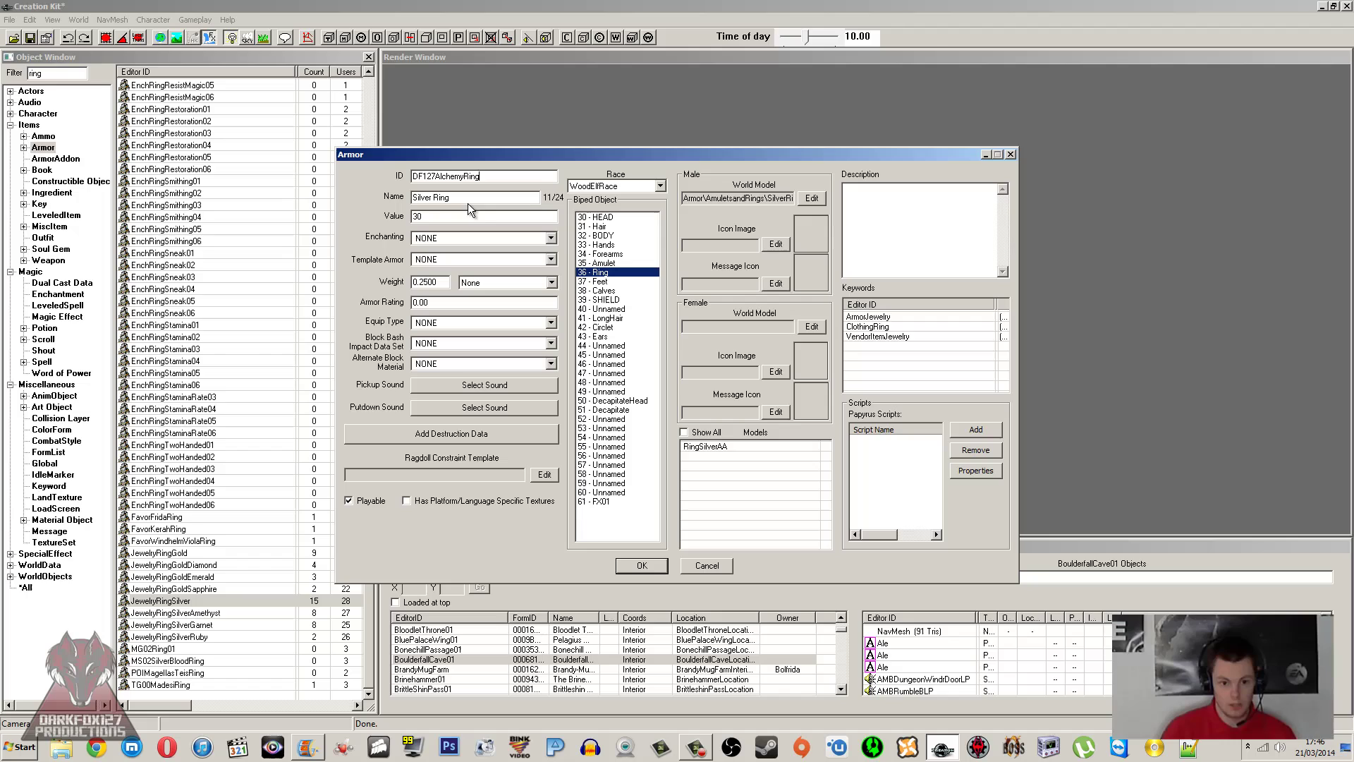
pyautogui.moveTo(431, 197); pyautogui.dragTo(328, 200)
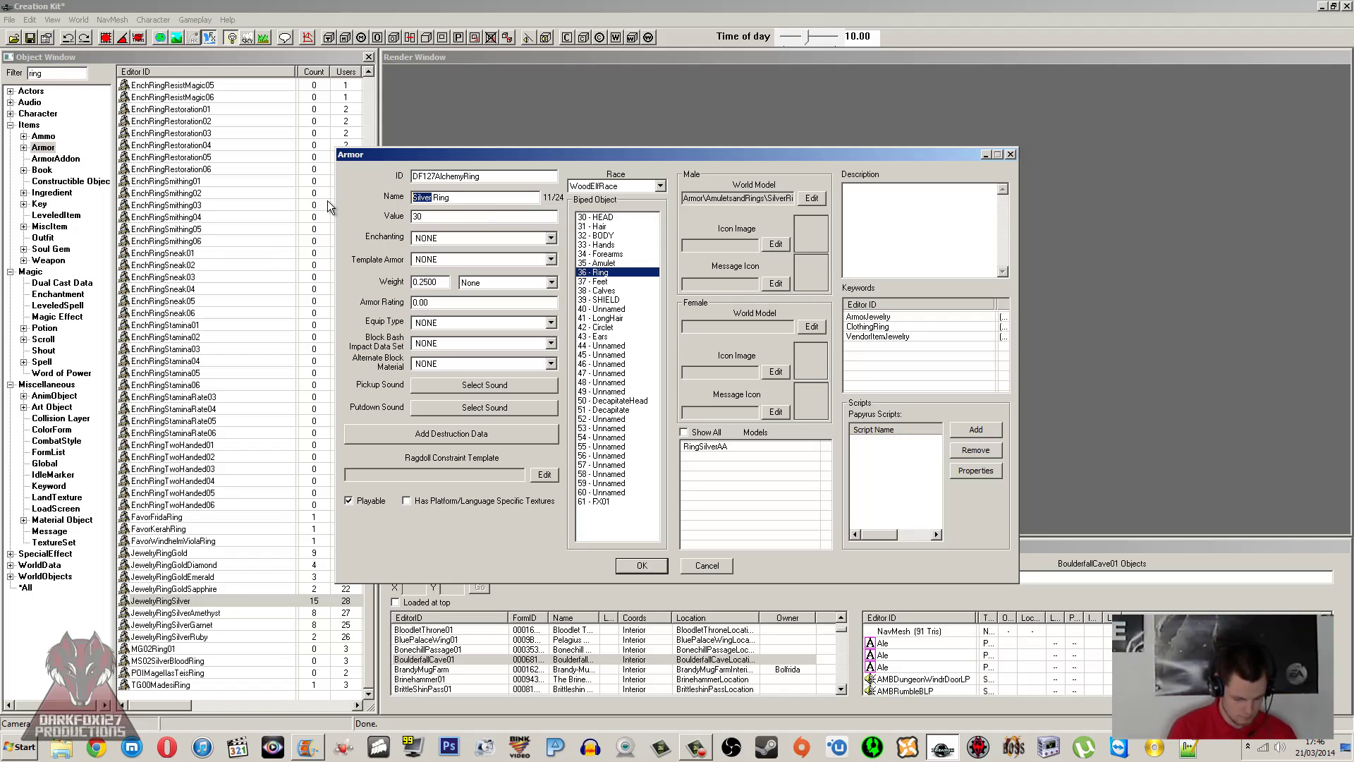
pyautogui.write('DF')
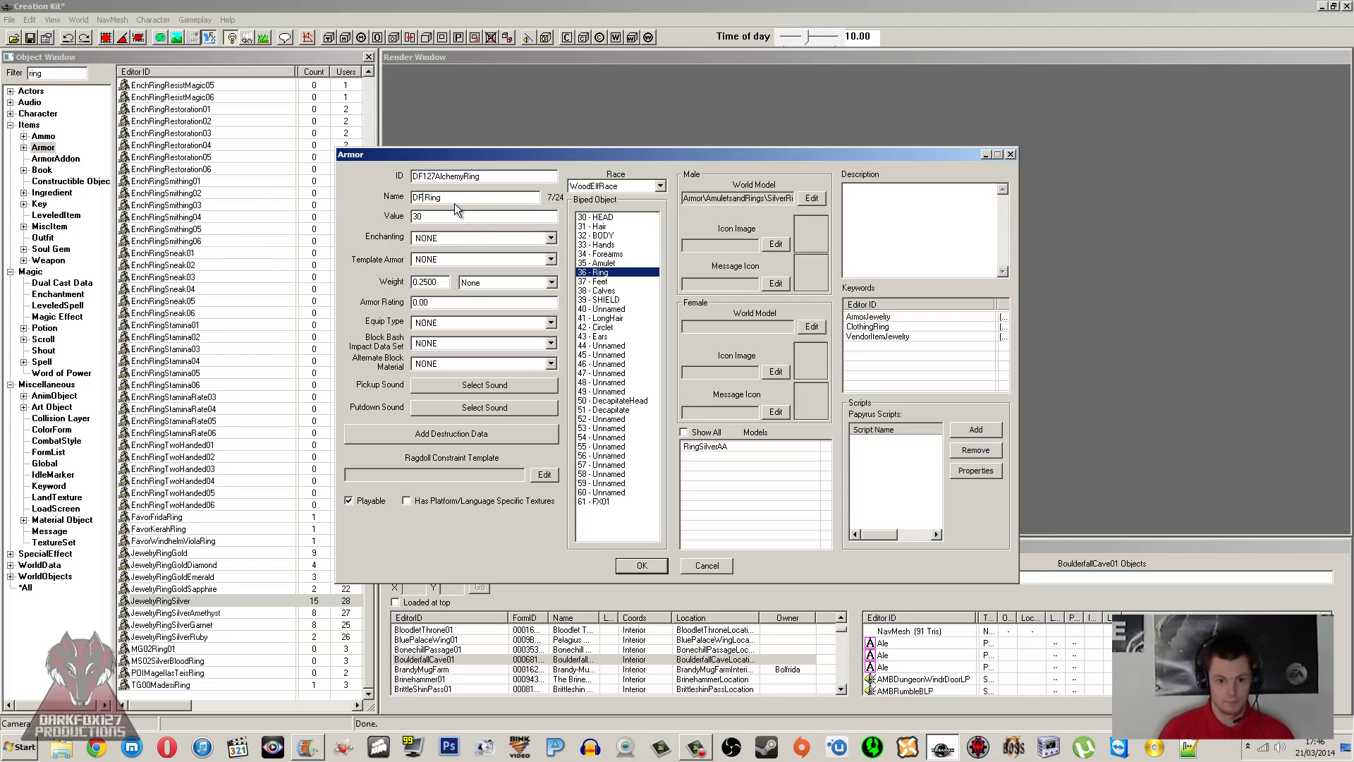
pyautogui.moveTo(450, 220); pyautogui.dragTo(244, 215)
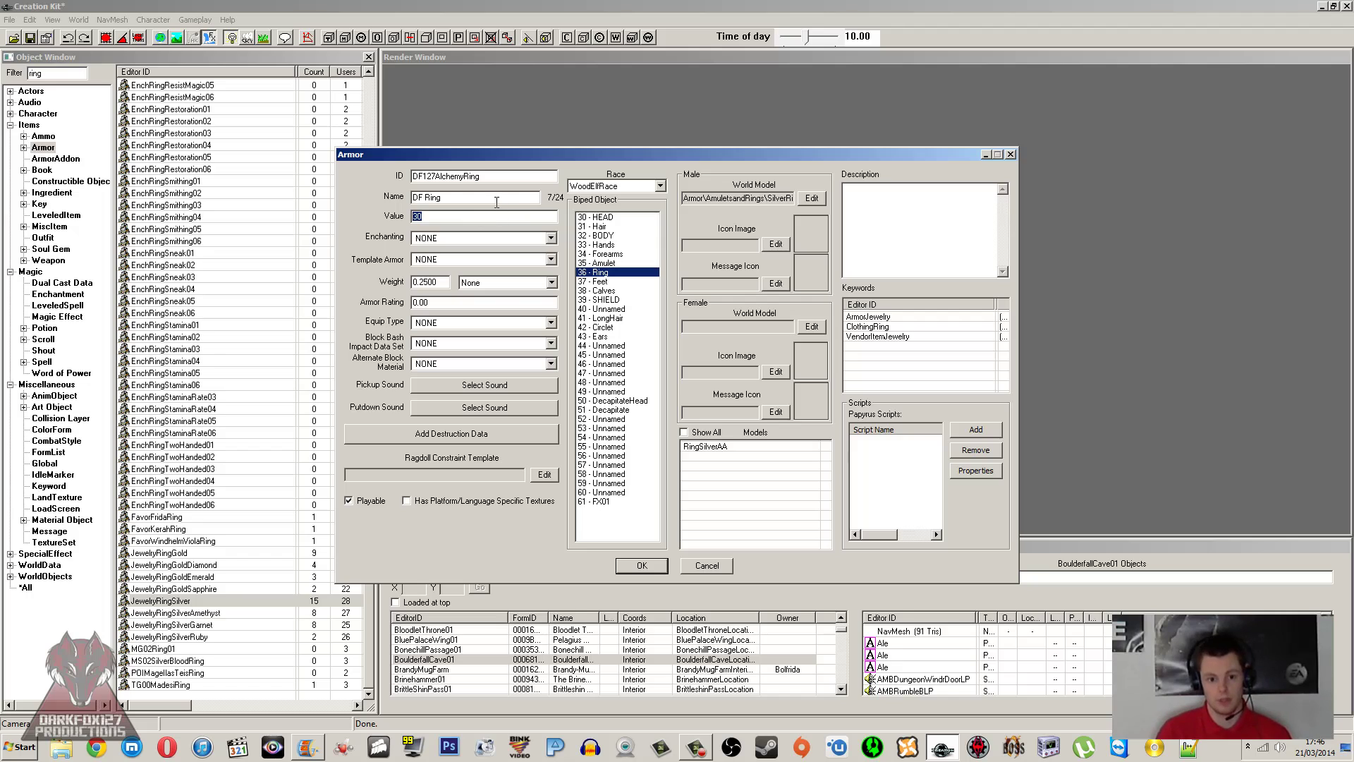
pyautogui.click(444, 219)
pyautogui.doubleClick(434, 217)
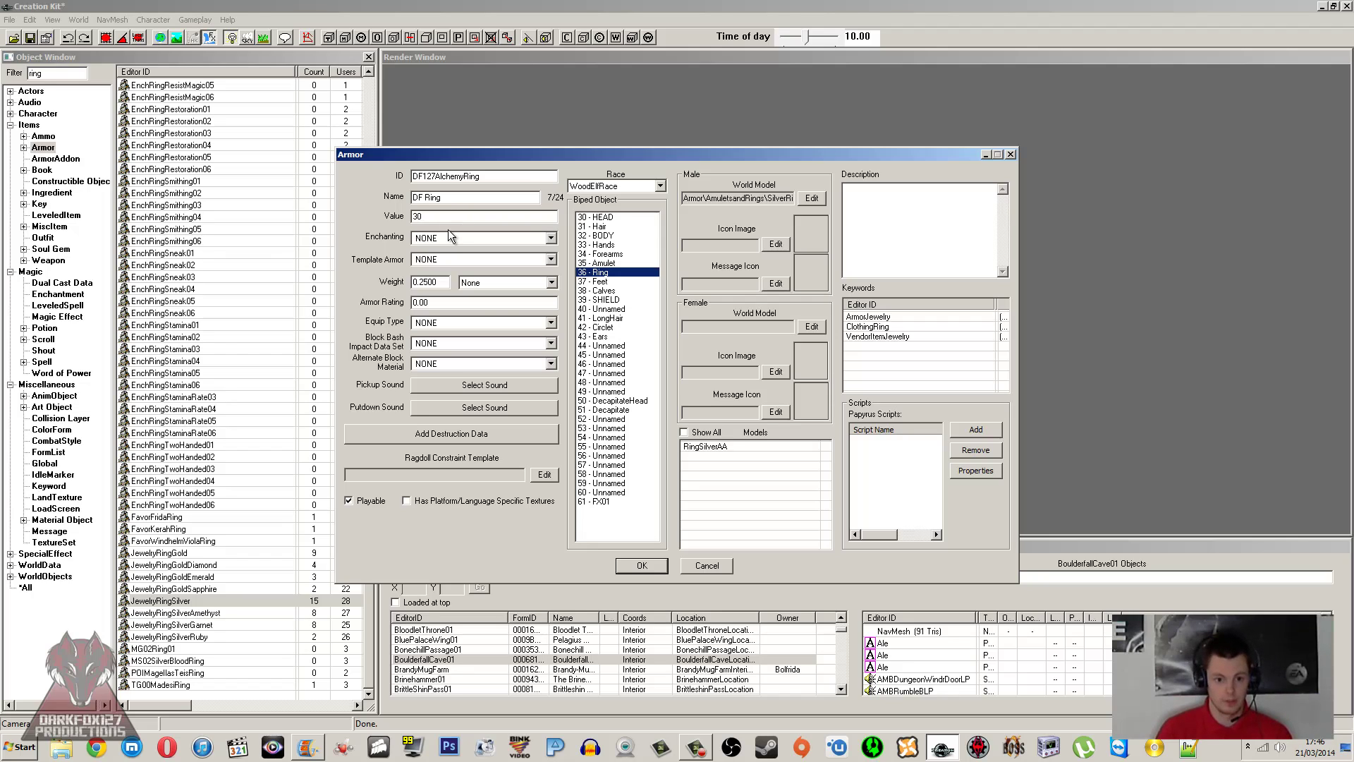
# Step: Set the DF Ring's Enchanting dropdown to DF127FortifyAlchemy
pyautogui.click(446, 237)
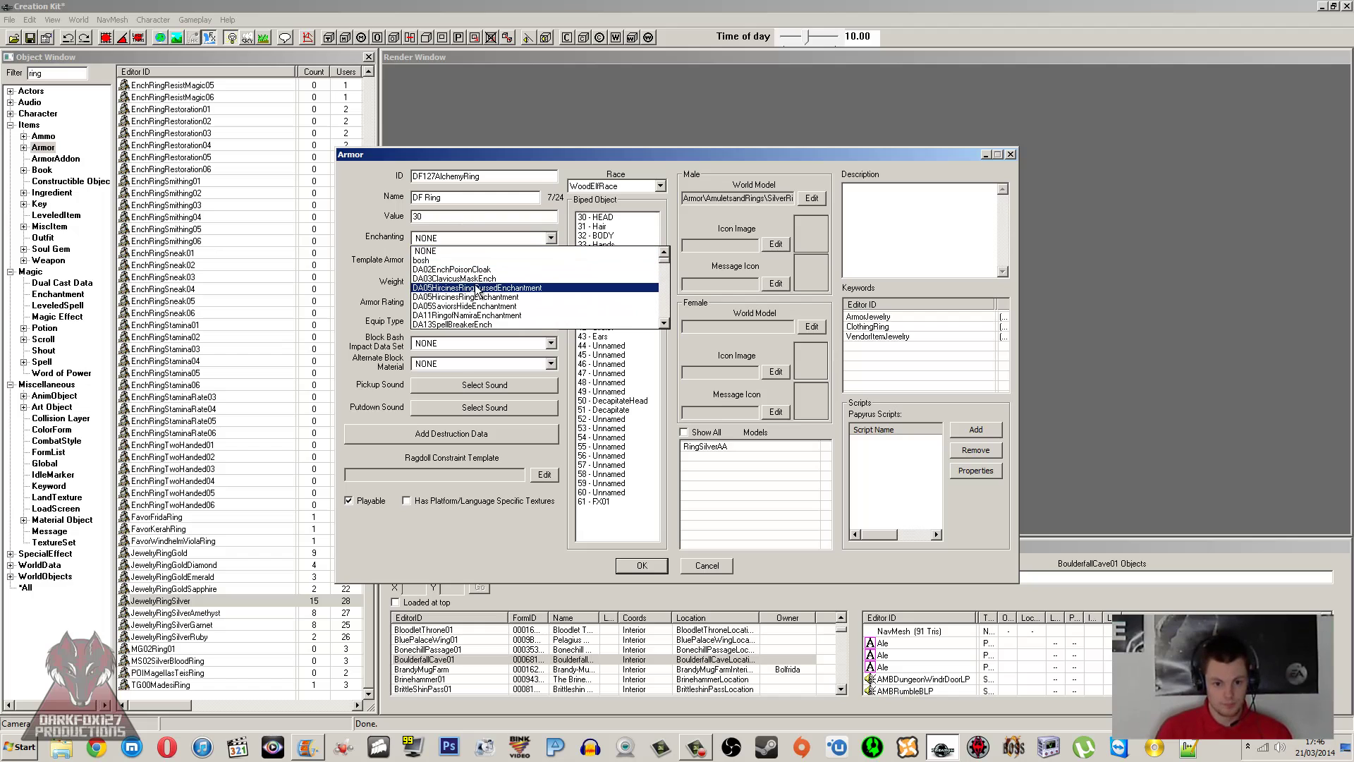
pyautogui.scroll(-15, 478, 290)
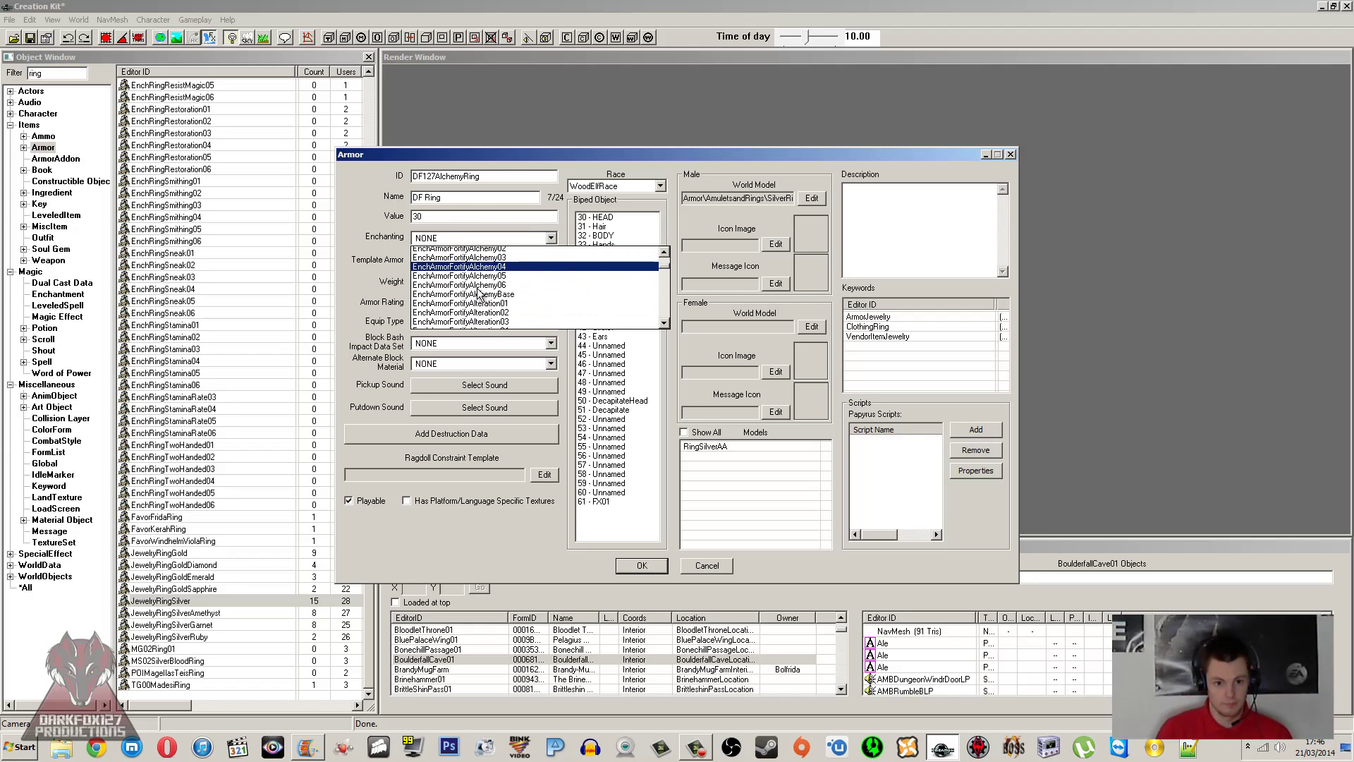
pyautogui.scroll(5, 479, 285)
pyautogui.press('d')
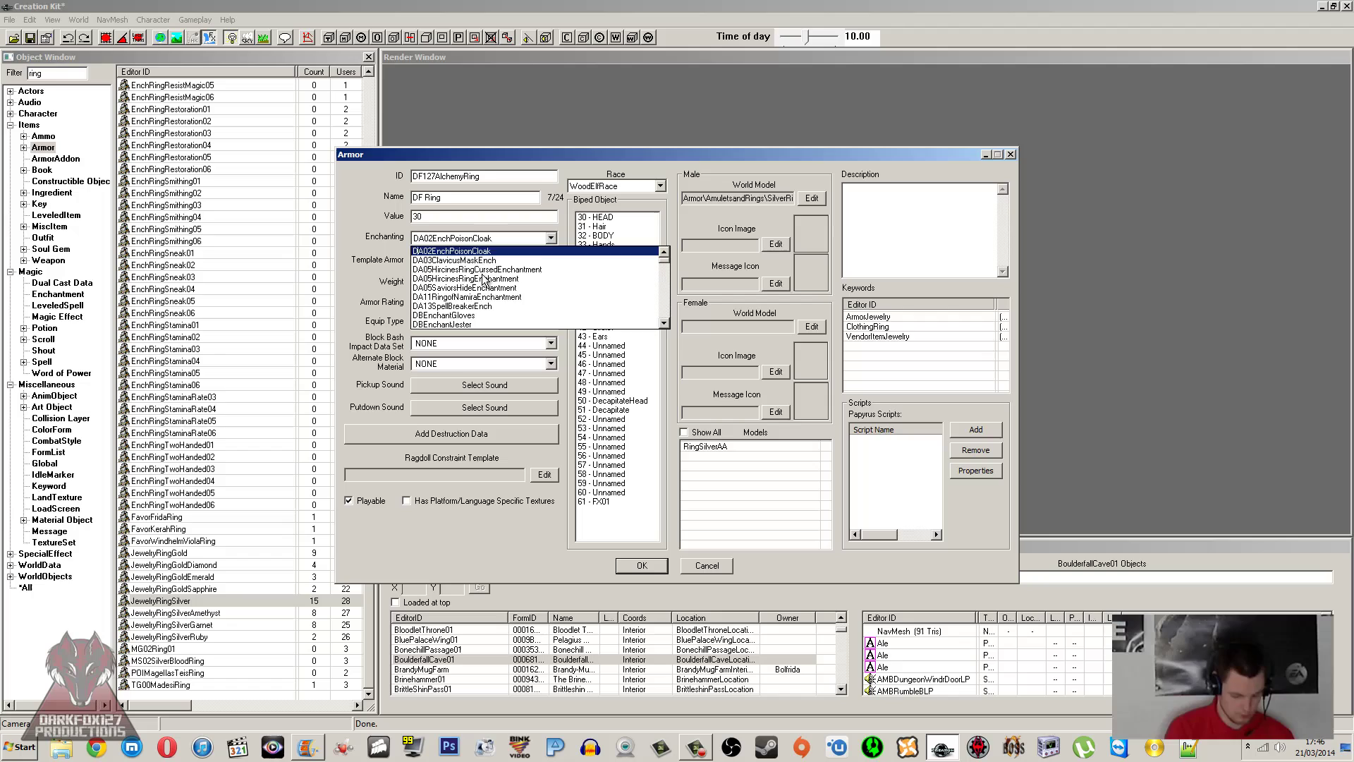
pyautogui.press('f')
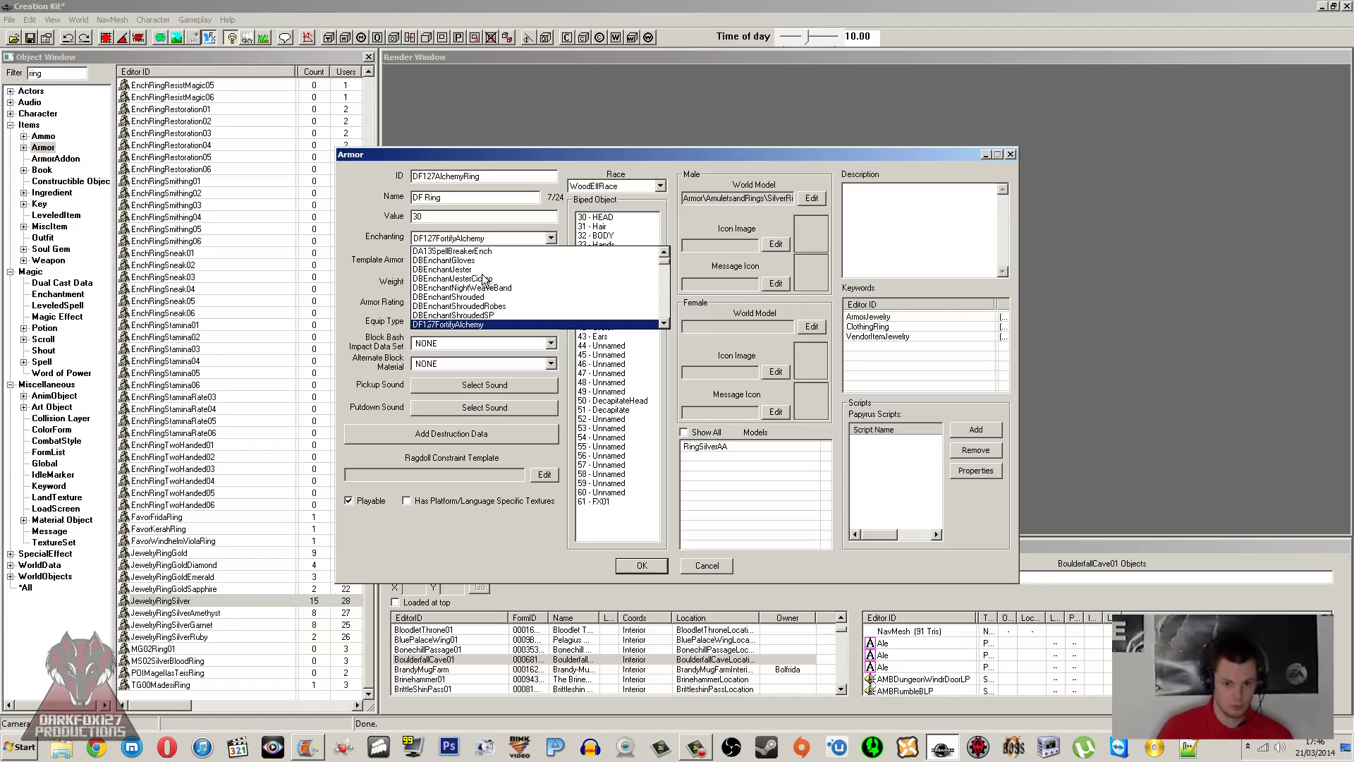
pyautogui.click(467, 323)
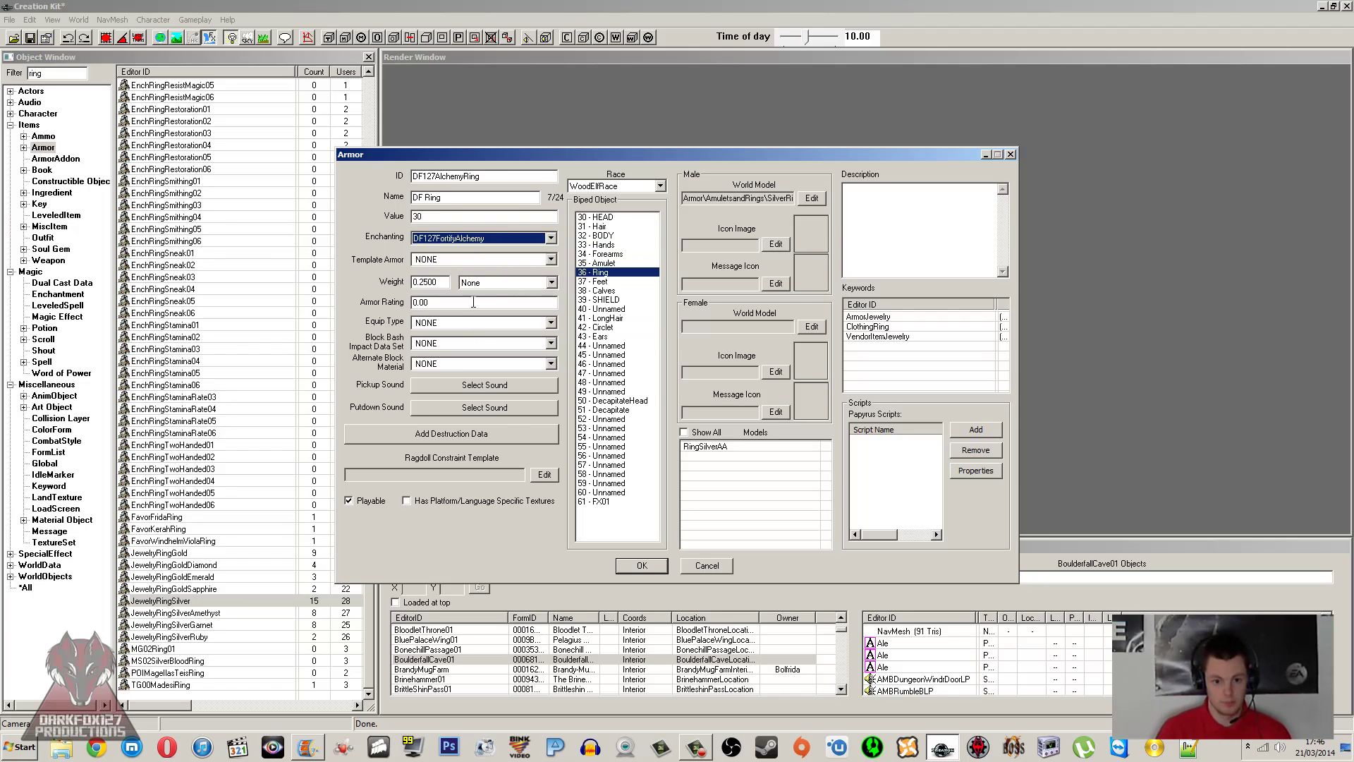
pyautogui.click(462, 215)
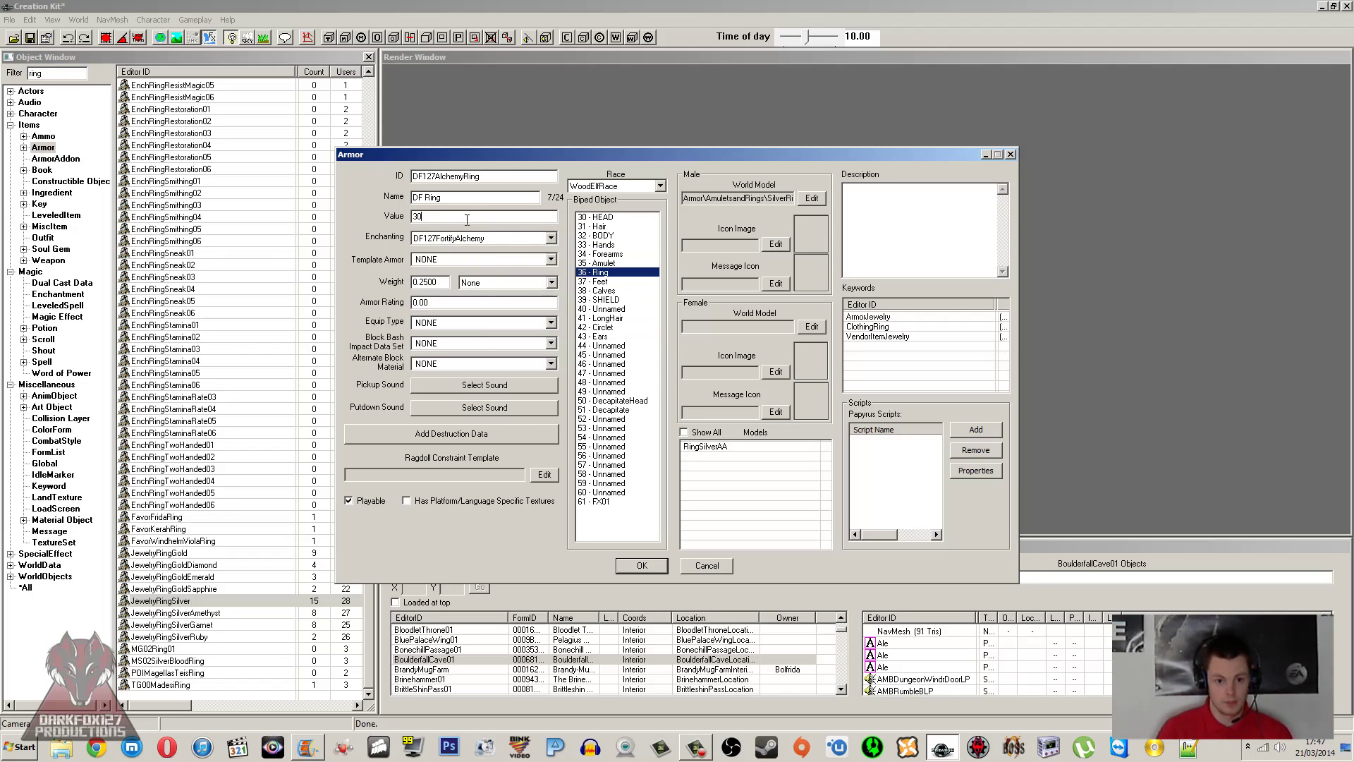
# Step: Add MagicDisallowEnchanting, found by filtering 'dis', to the ring's Keywords list
pyautogui.rightClick(893, 361)
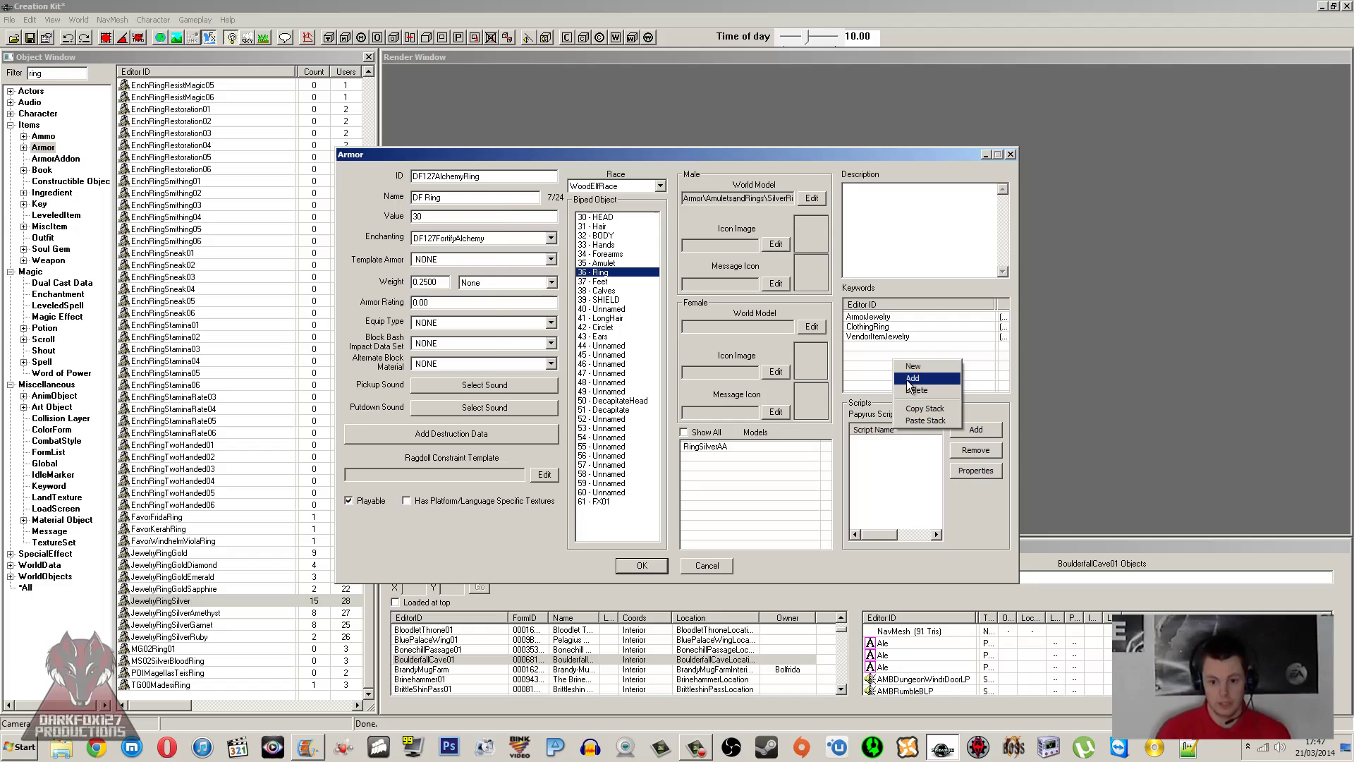
pyautogui.click(910, 379)
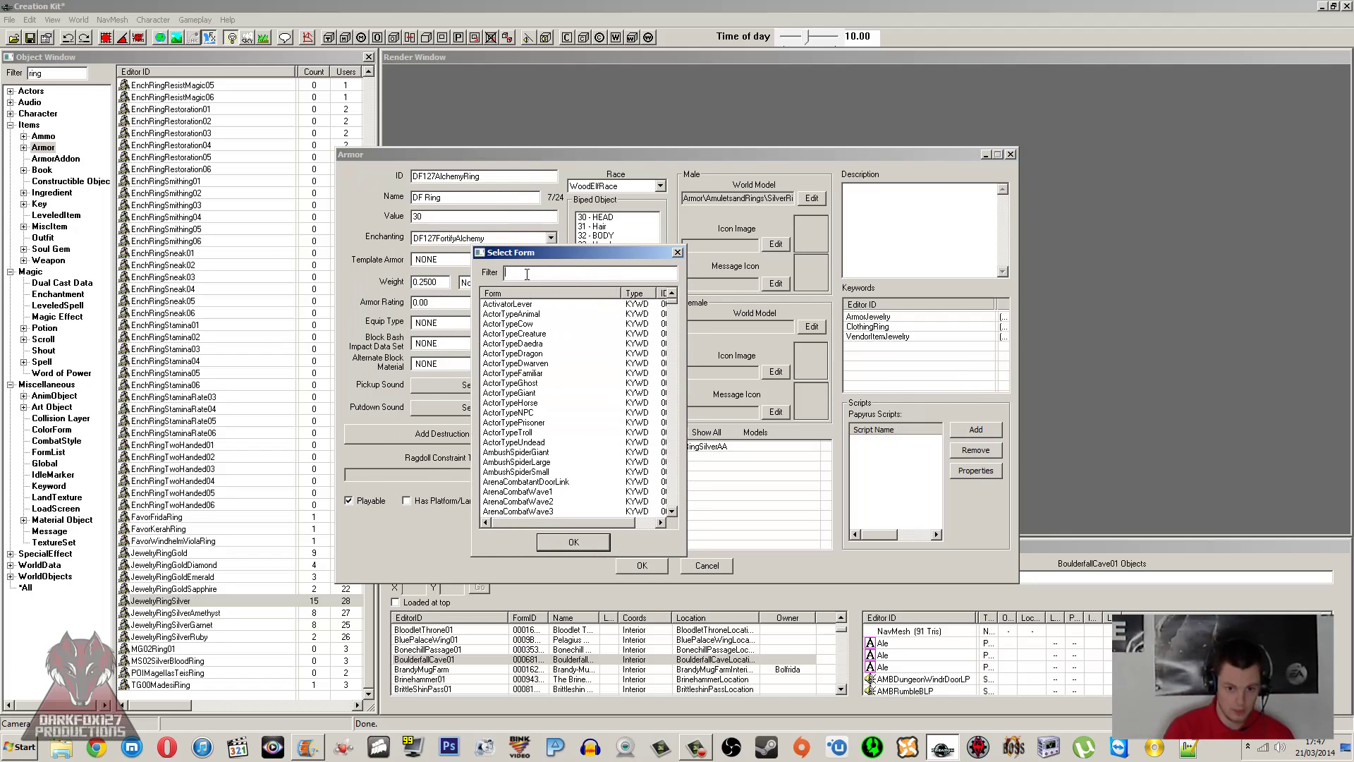
pyautogui.write('dis')
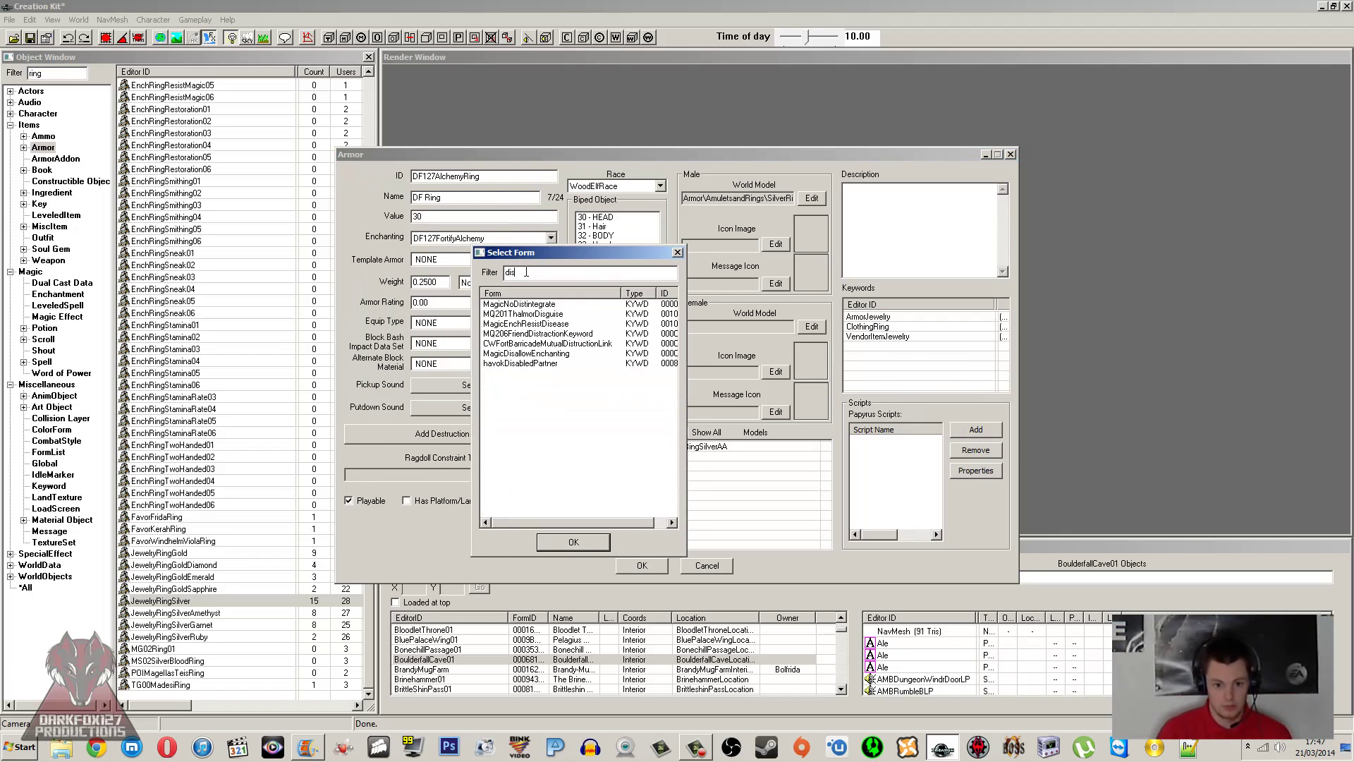
pyautogui.click(526, 344)
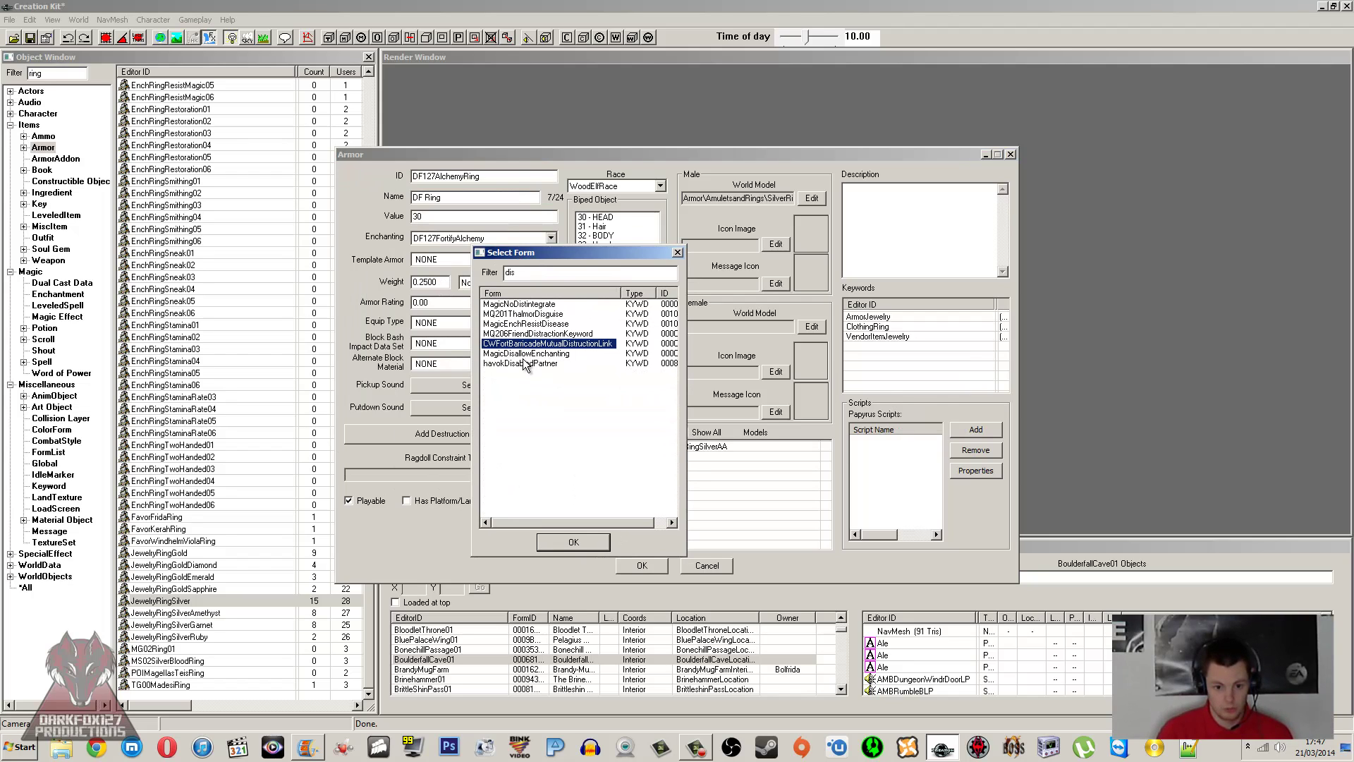
pyautogui.click(529, 354)
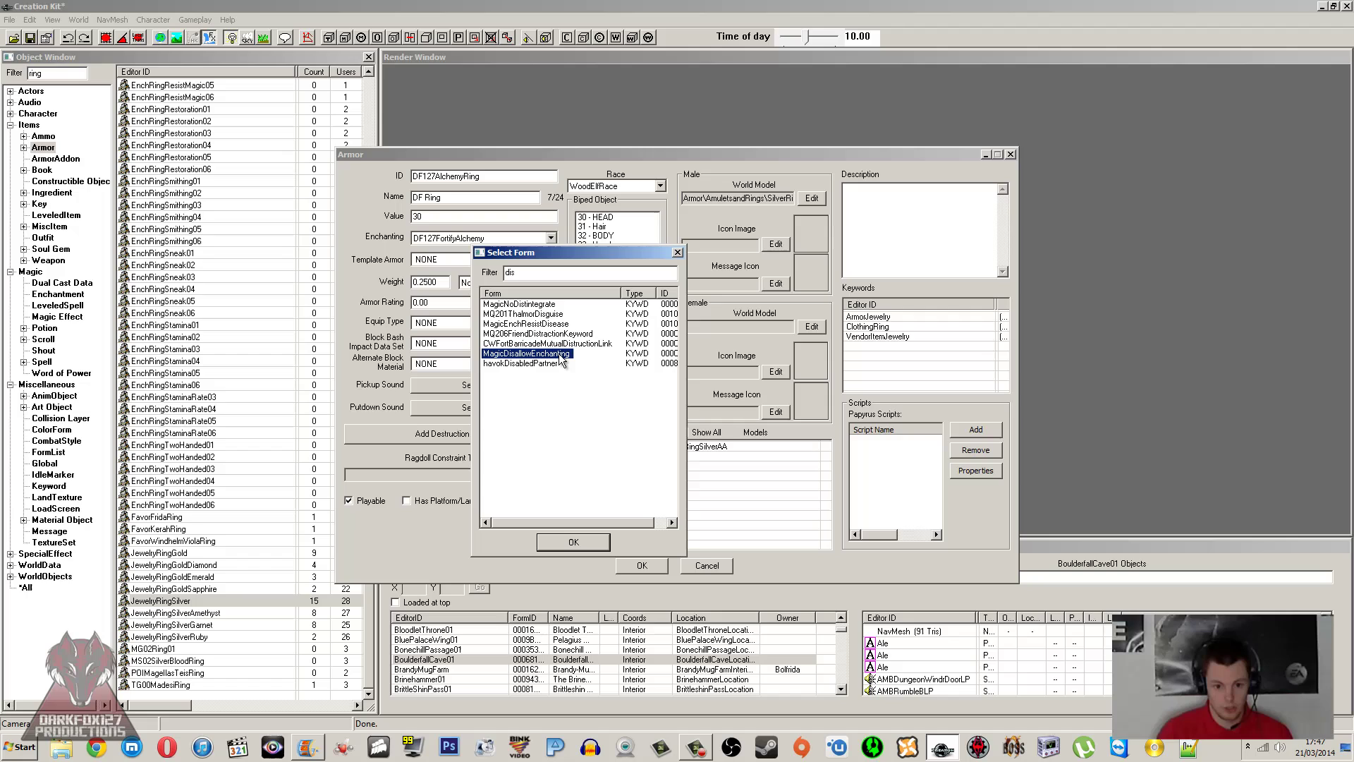
pyautogui.click(571, 542)
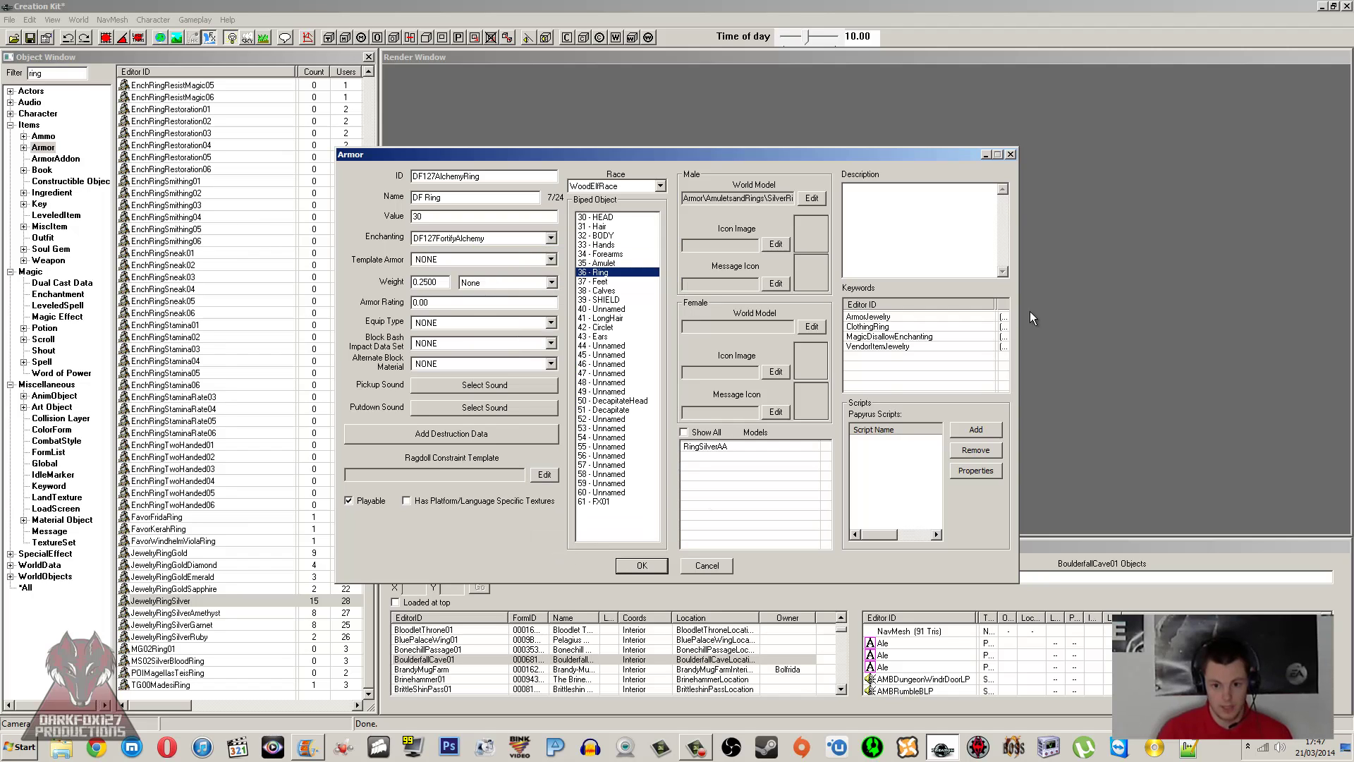
pyautogui.click(896, 346)
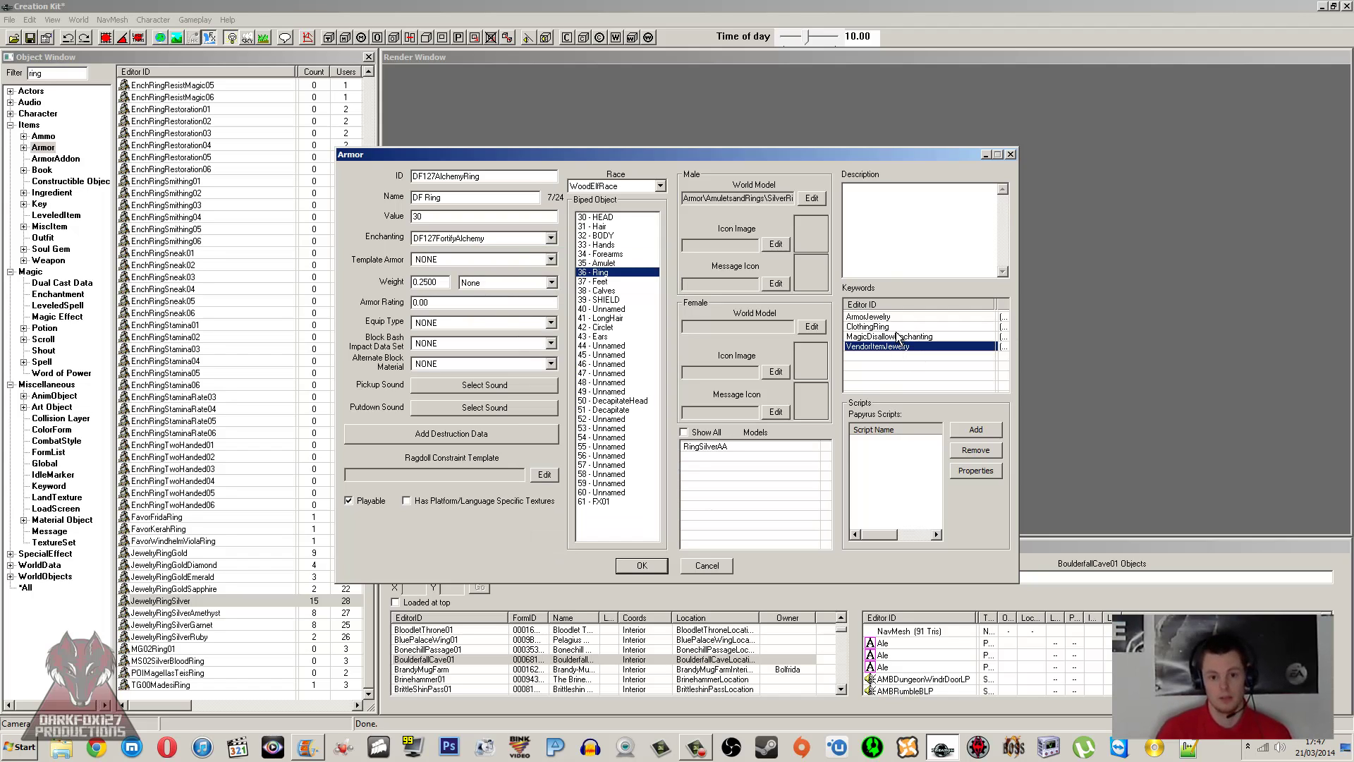
pyautogui.click(869, 259)
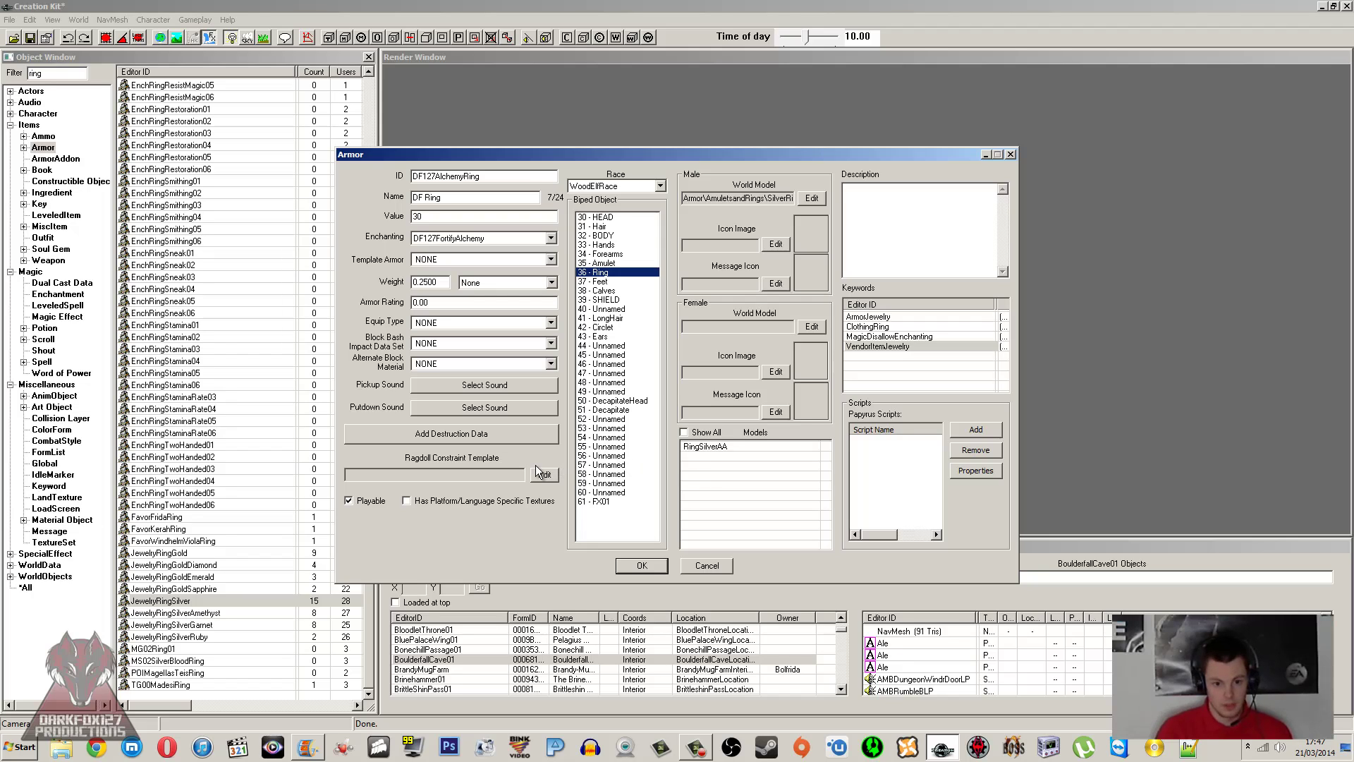
# Step: Cancel the ring's Armor dialog and open DA14DremoraGreatswordFire03 from Weapons filtered by 'sword'
pyautogui.click(707, 565)
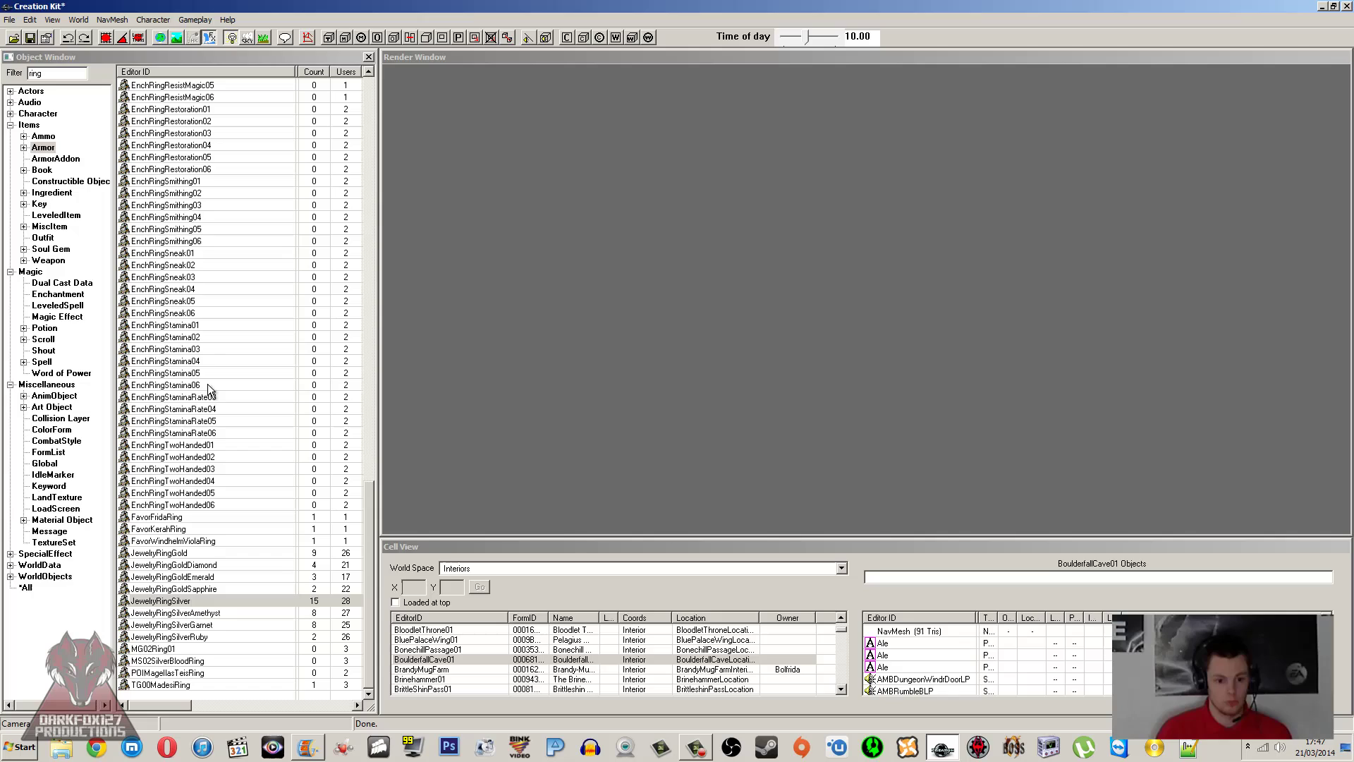
pyautogui.click(206, 373)
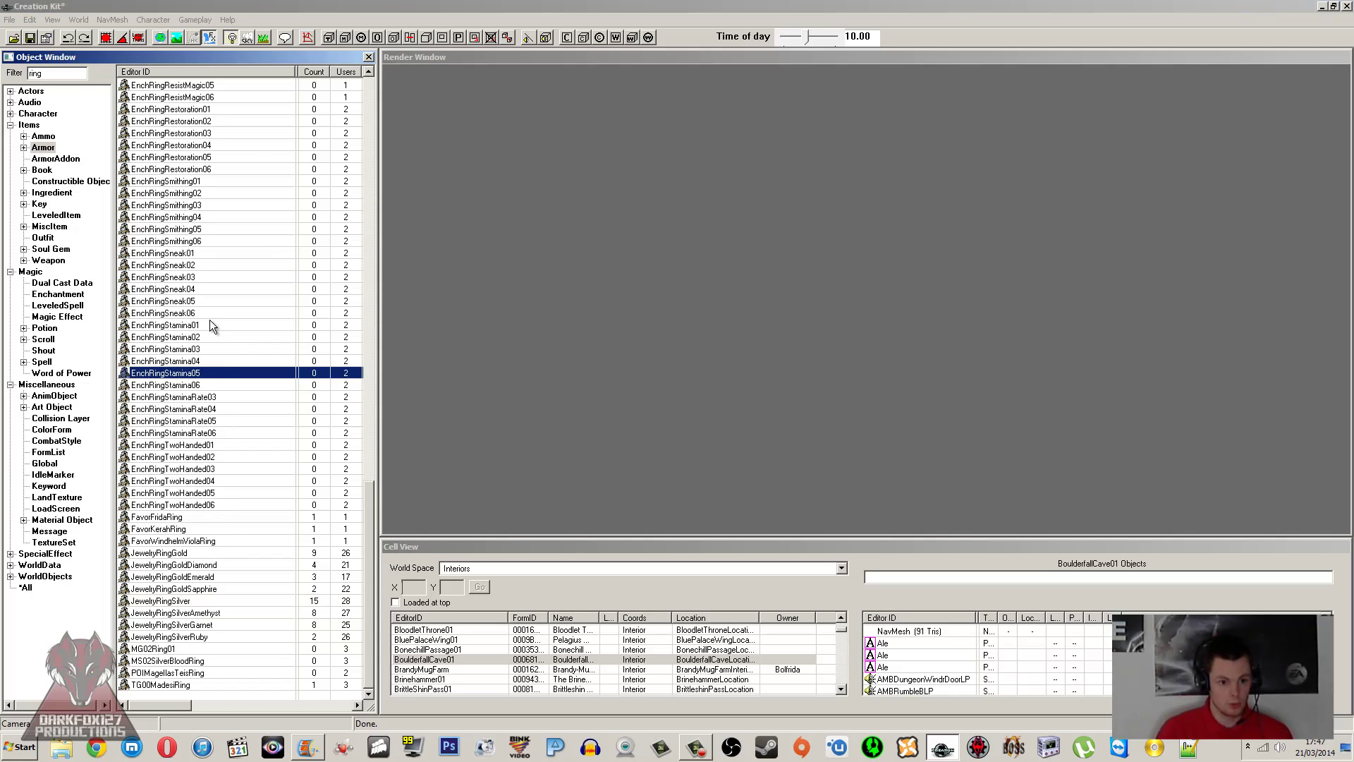
pyautogui.click(48, 260)
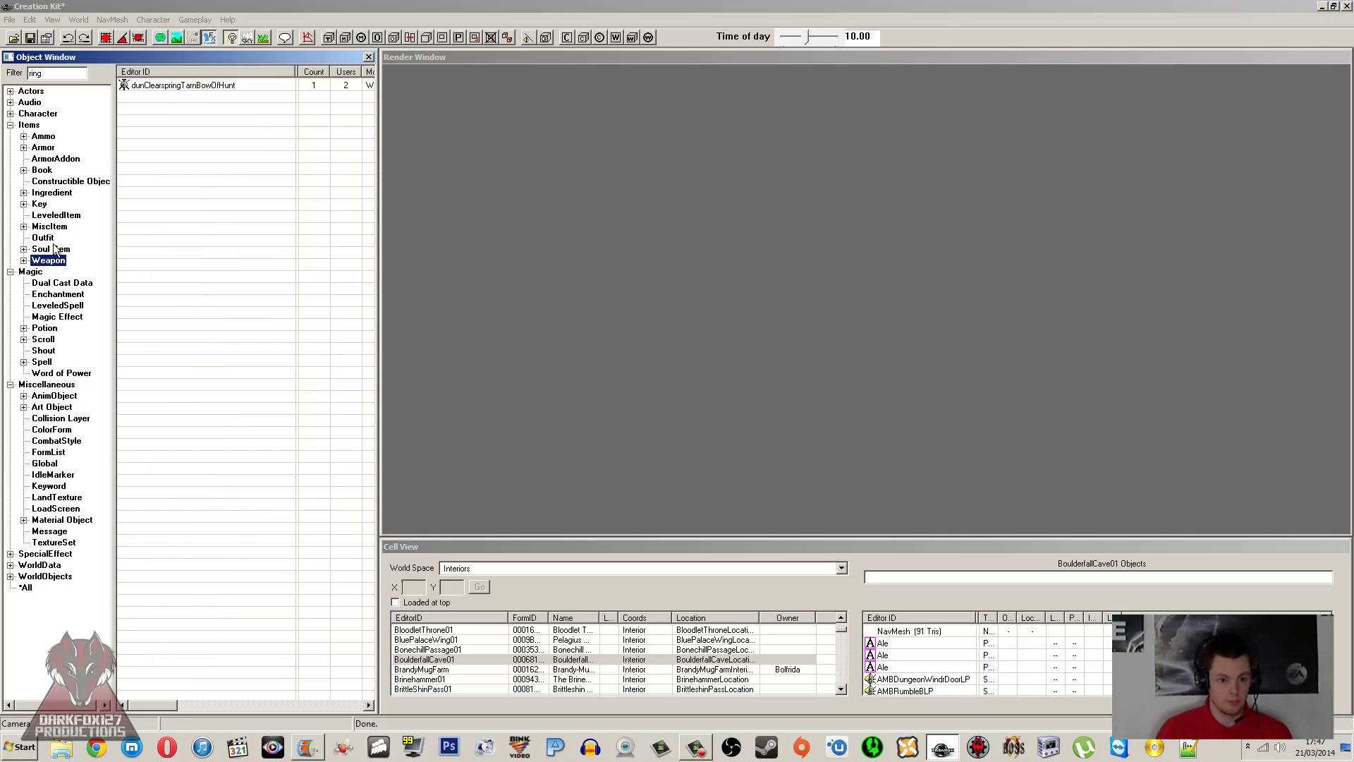
pyautogui.doubleClick(74, 74)
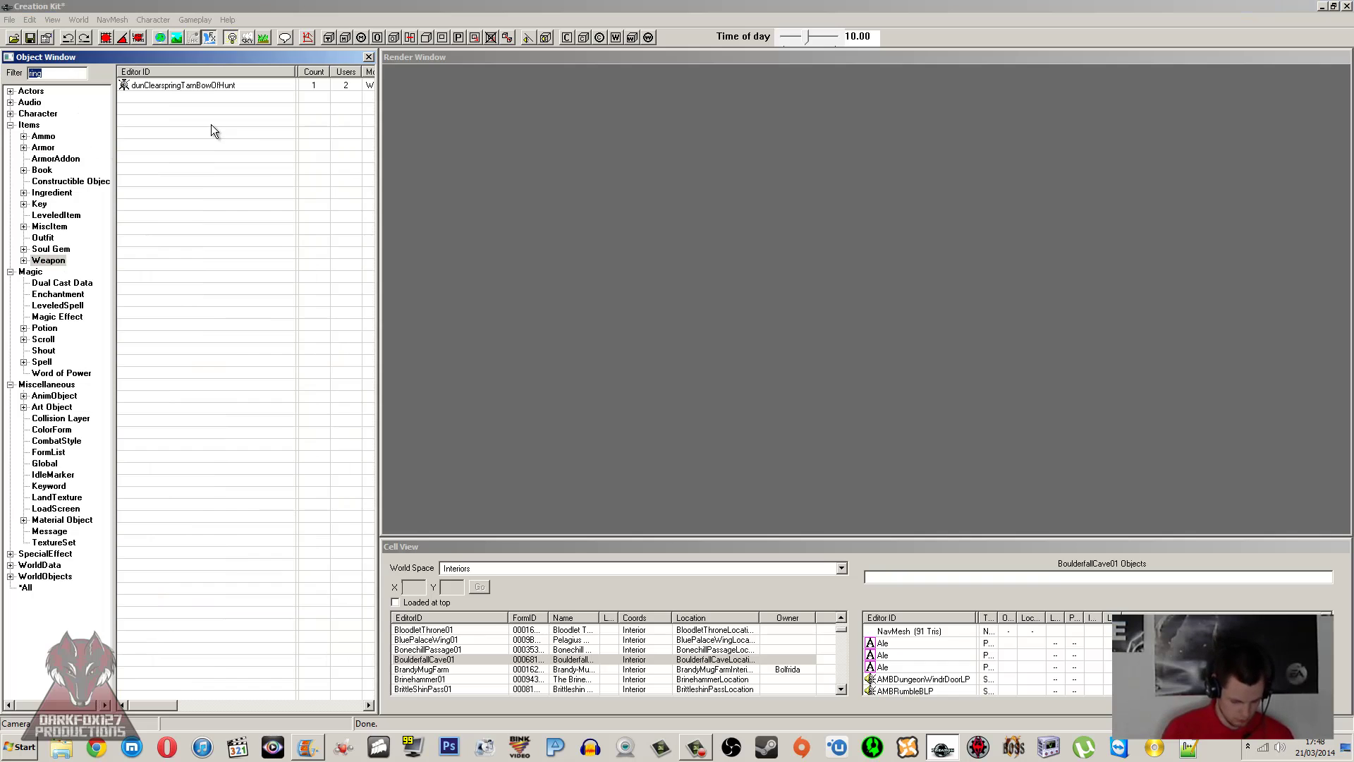
pyautogui.write('sword')
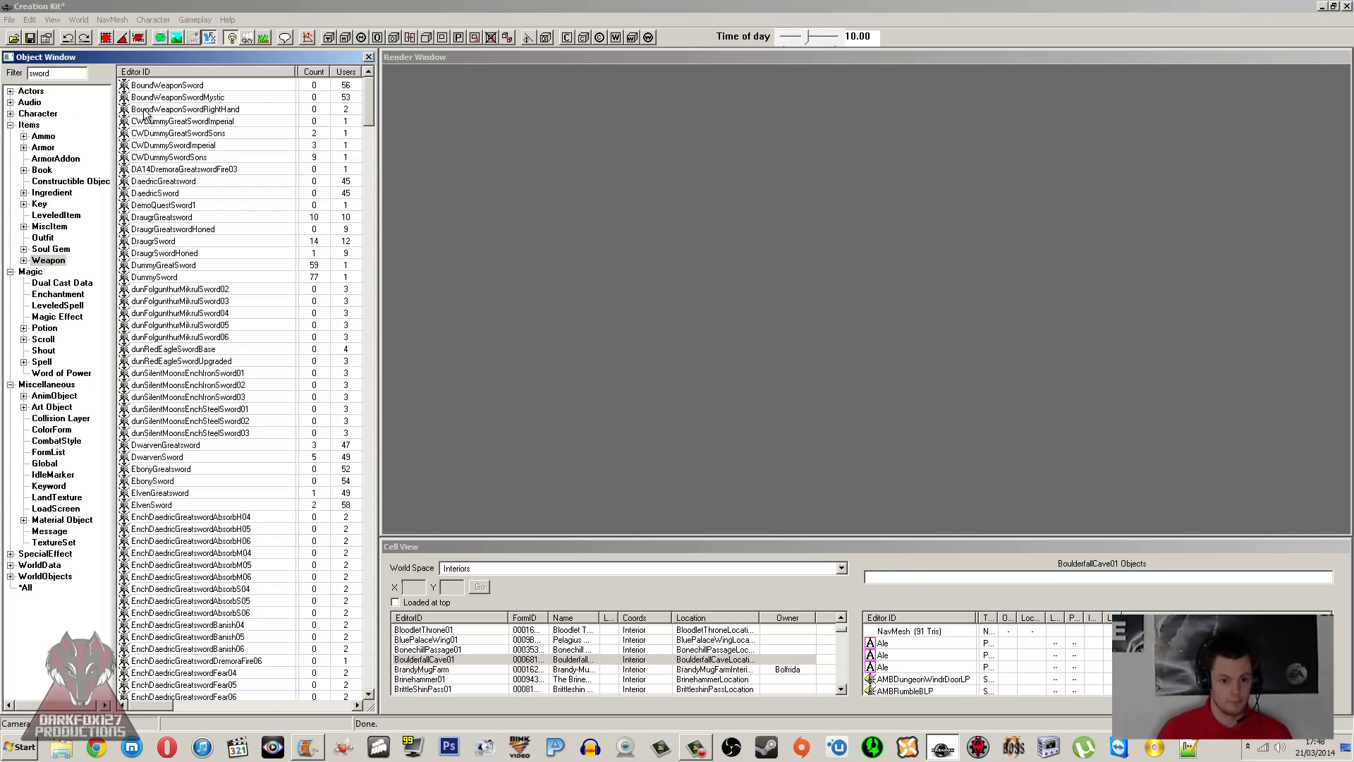
pyautogui.click(176, 133)
pyautogui.doubleClick(184, 170)
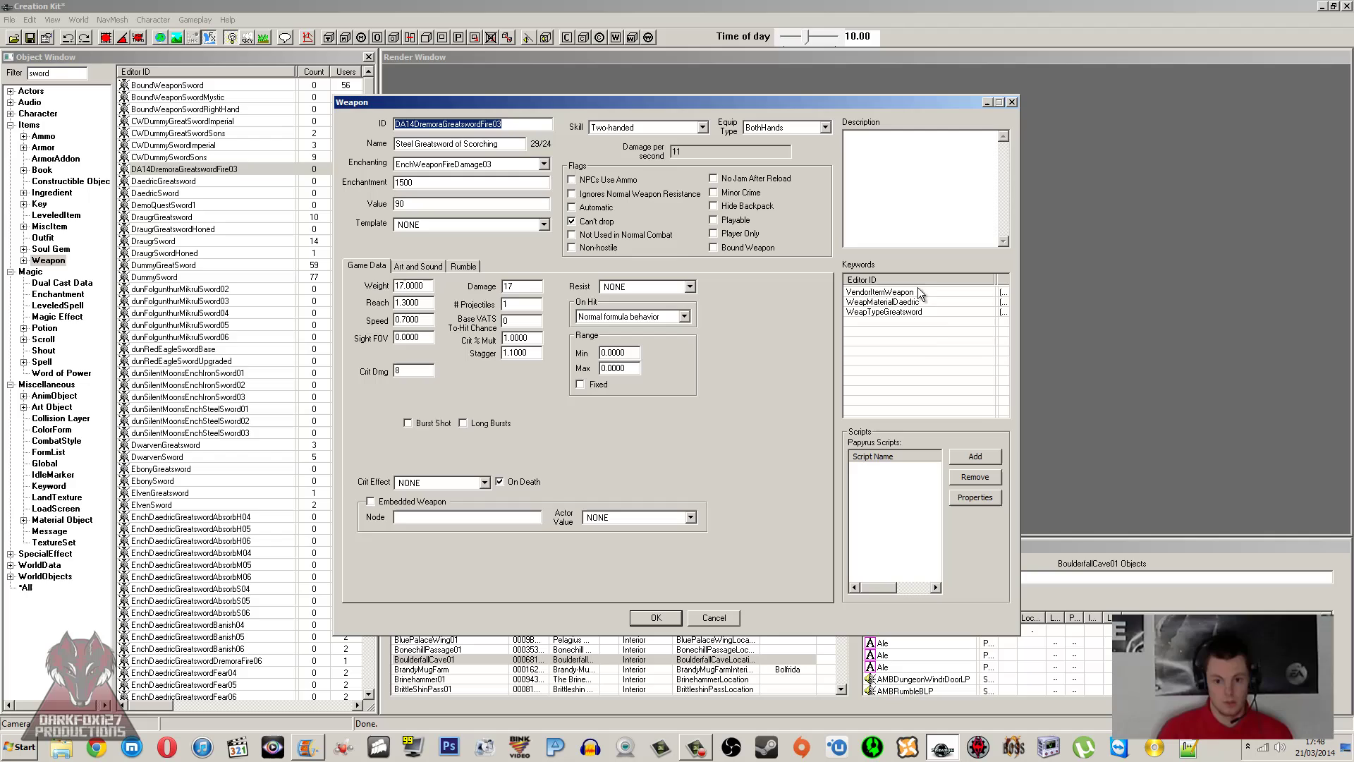
# Step: Inspect the greatsword's keyword options and its enchantment amount of 1500
pyautogui.rightClick(911, 349)
pyautogui.click(931, 159)
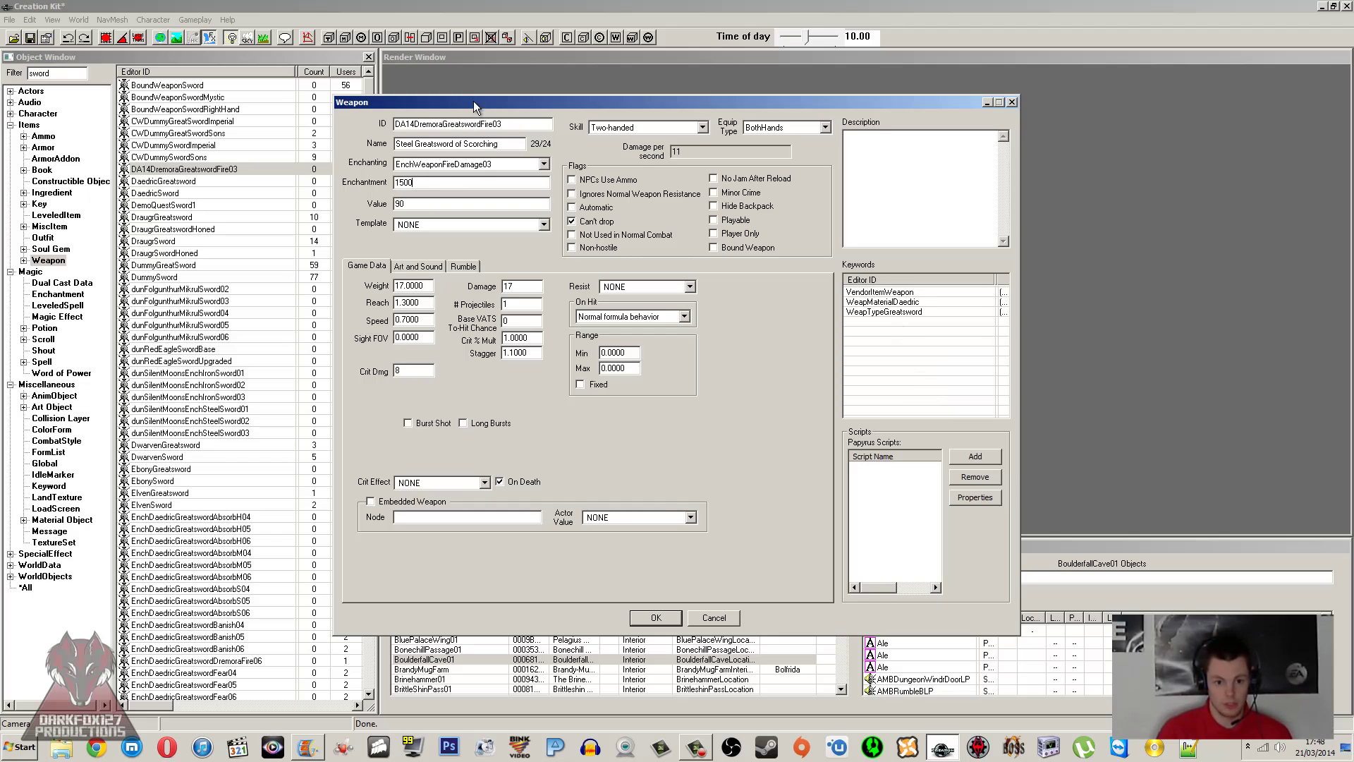
pyautogui.moveTo(474, 103); pyautogui.dragTo(507, 138)
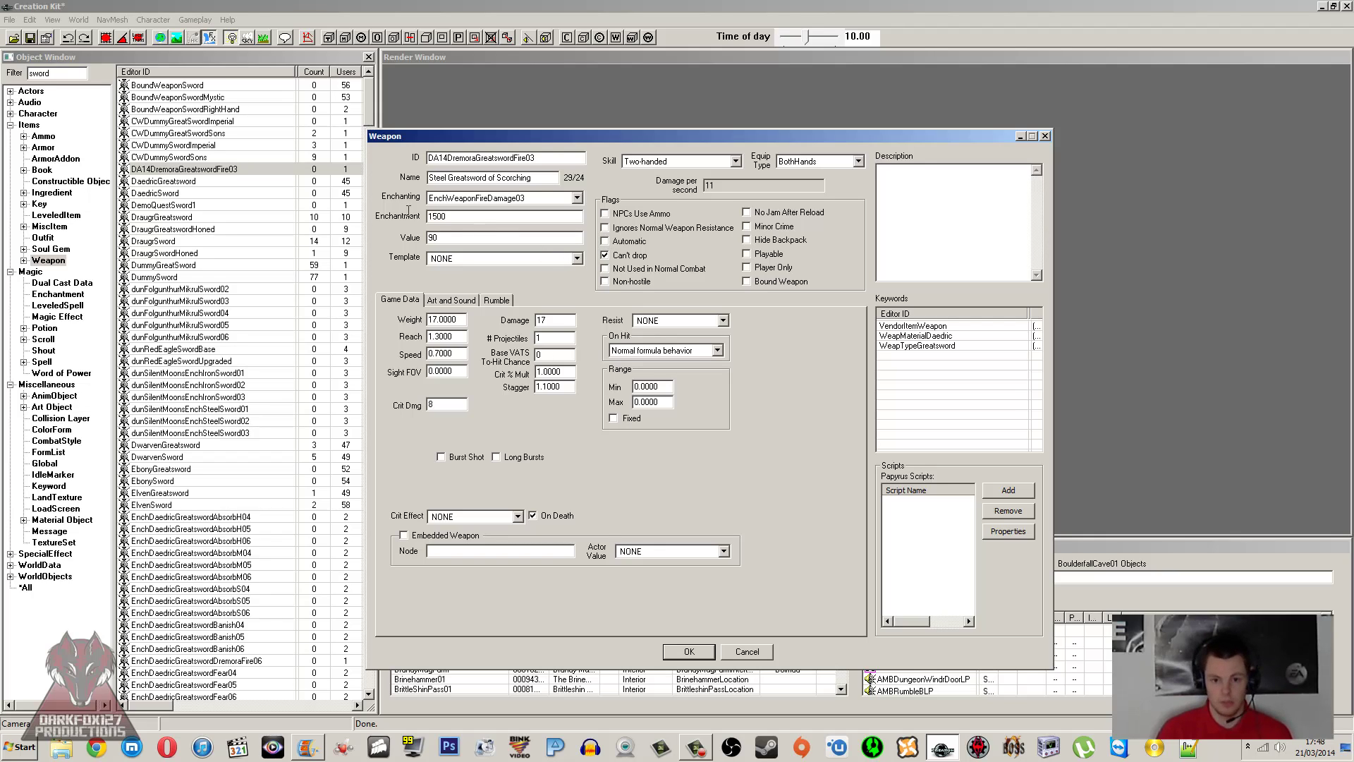
pyautogui.hotkey('shift', 'Home')
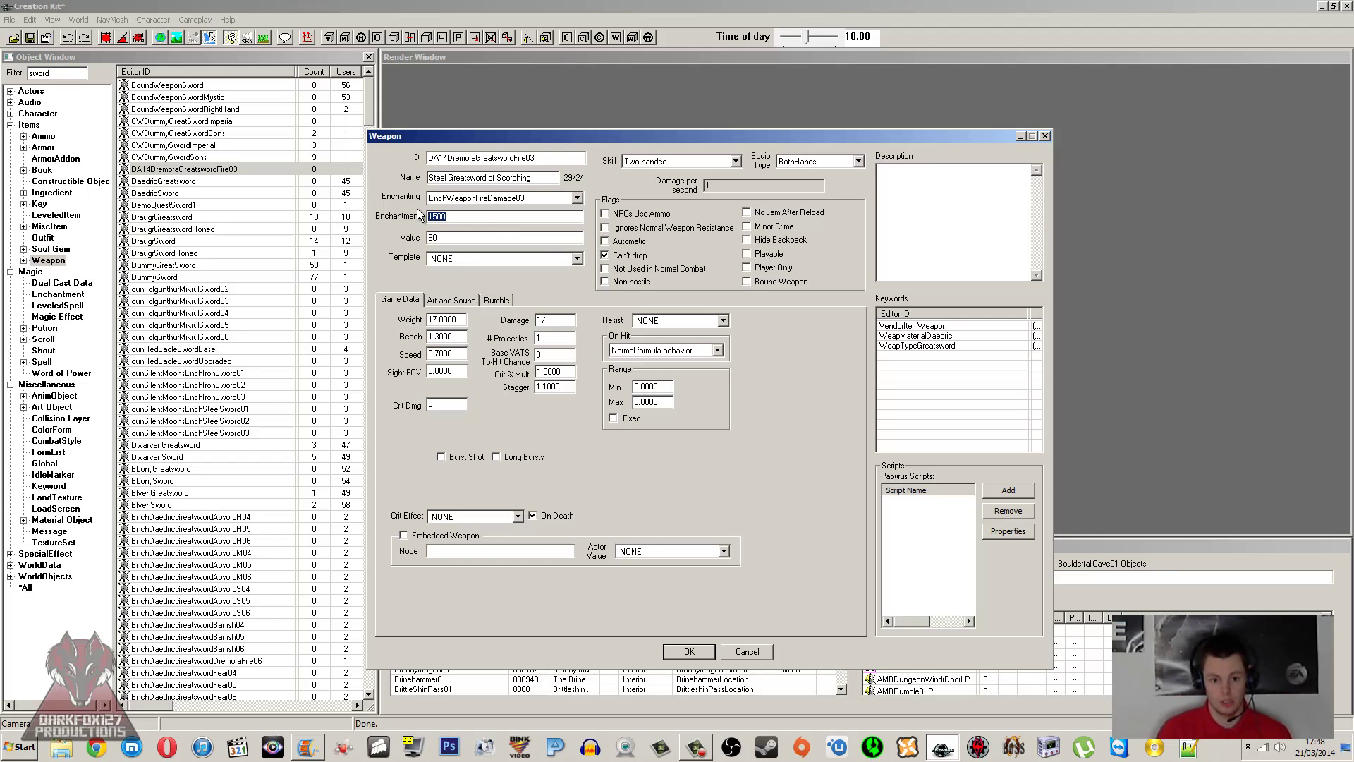
pyautogui.click(452, 216)
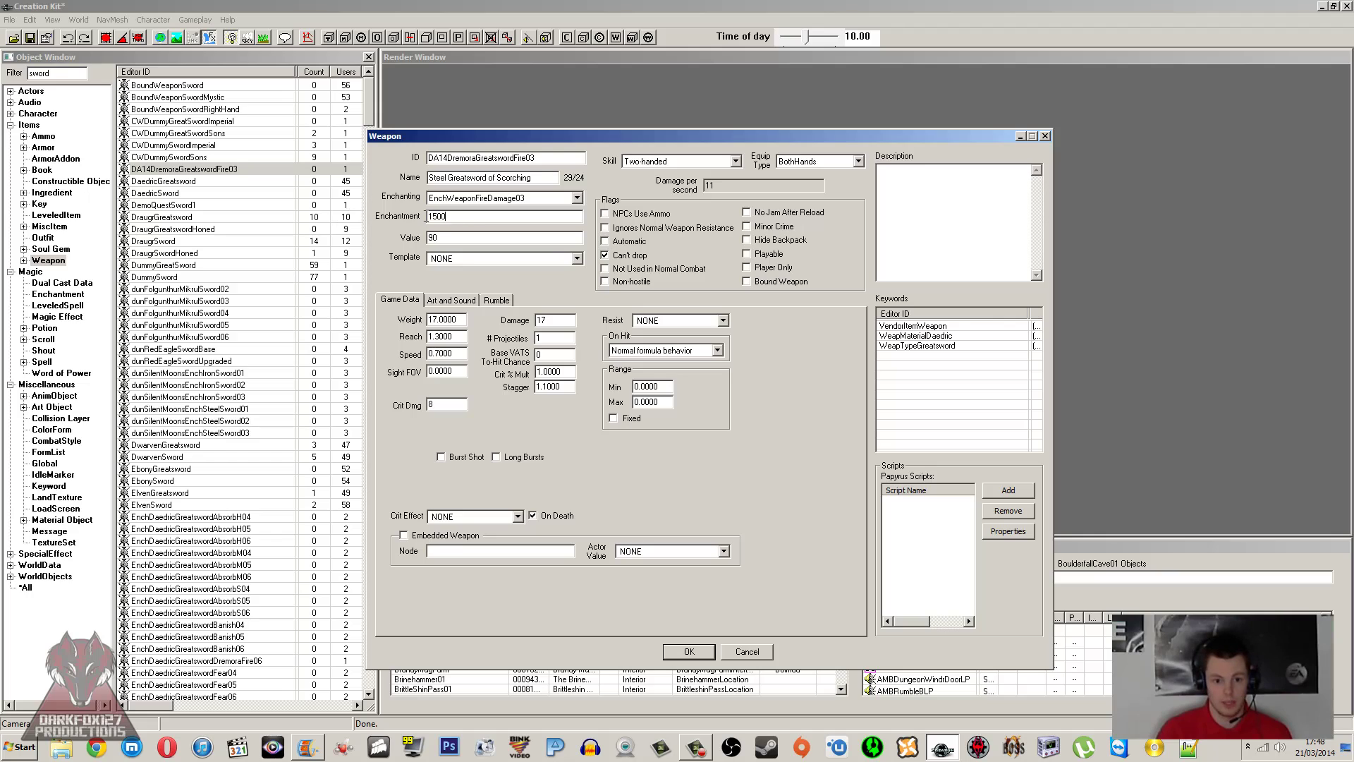
pyautogui.press('Left')
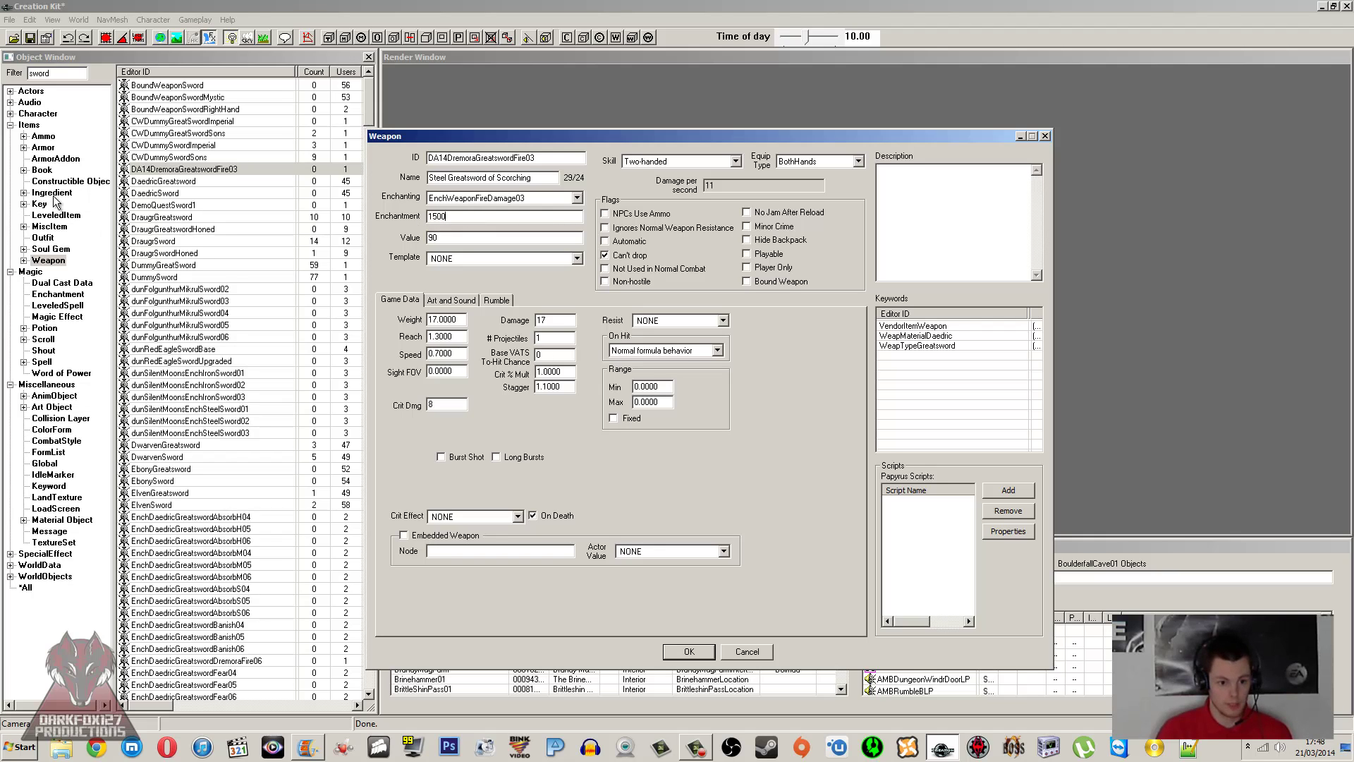
# Step: Open DF127FortifyAlchemy from Enchantments filtered by 'df12', review its 458 amount, then cancel
pyautogui.click(58, 294)
pyautogui.doubleClick(42, 73)
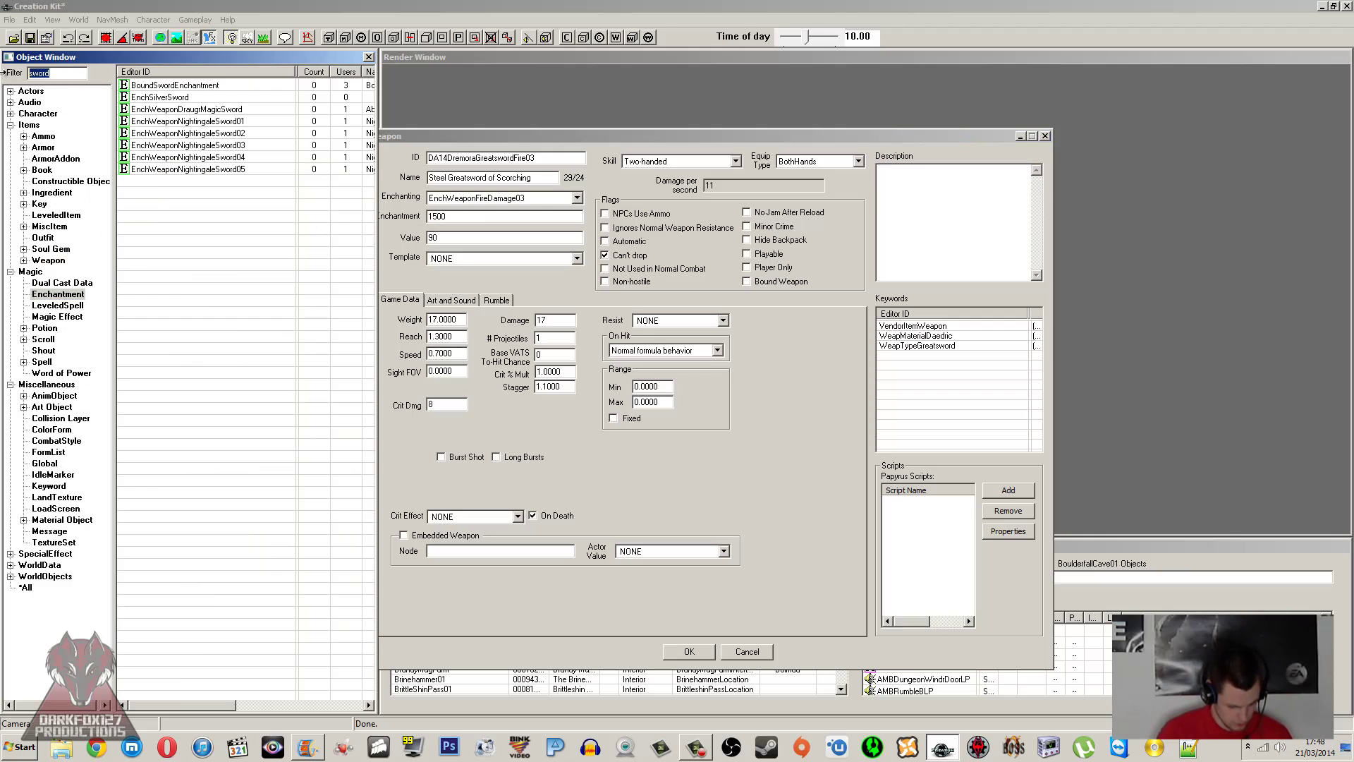
pyautogui.write('df12')
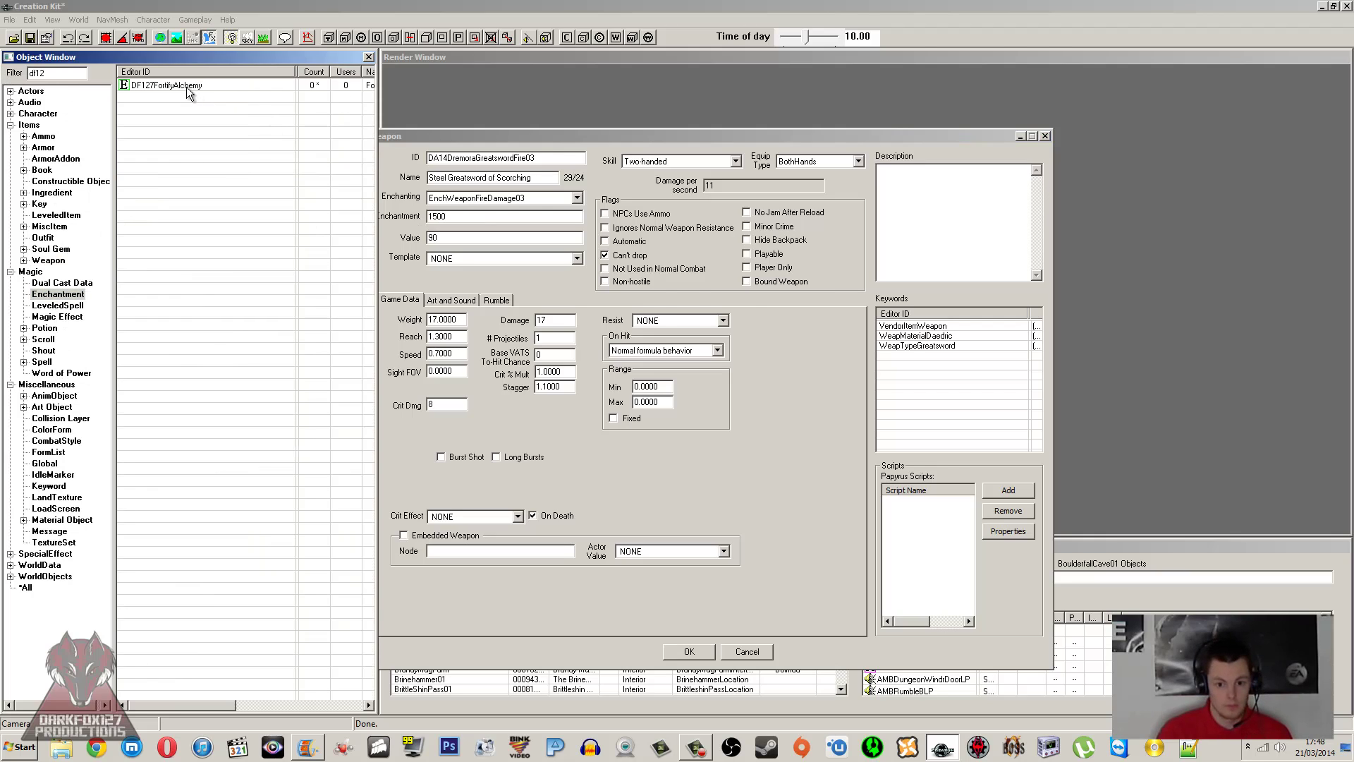
pyautogui.doubleClick(187, 86)
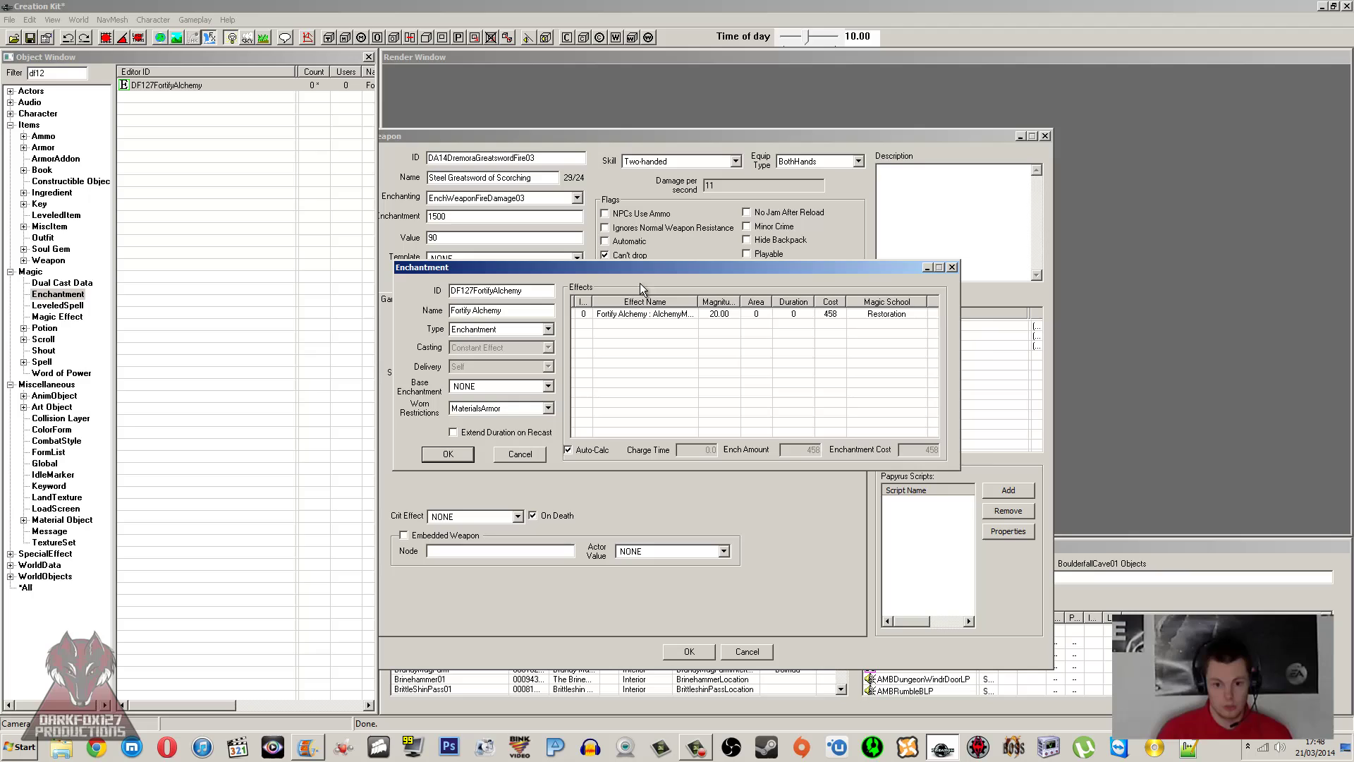
pyautogui.moveTo(640, 268); pyautogui.dragTo(672, 314)
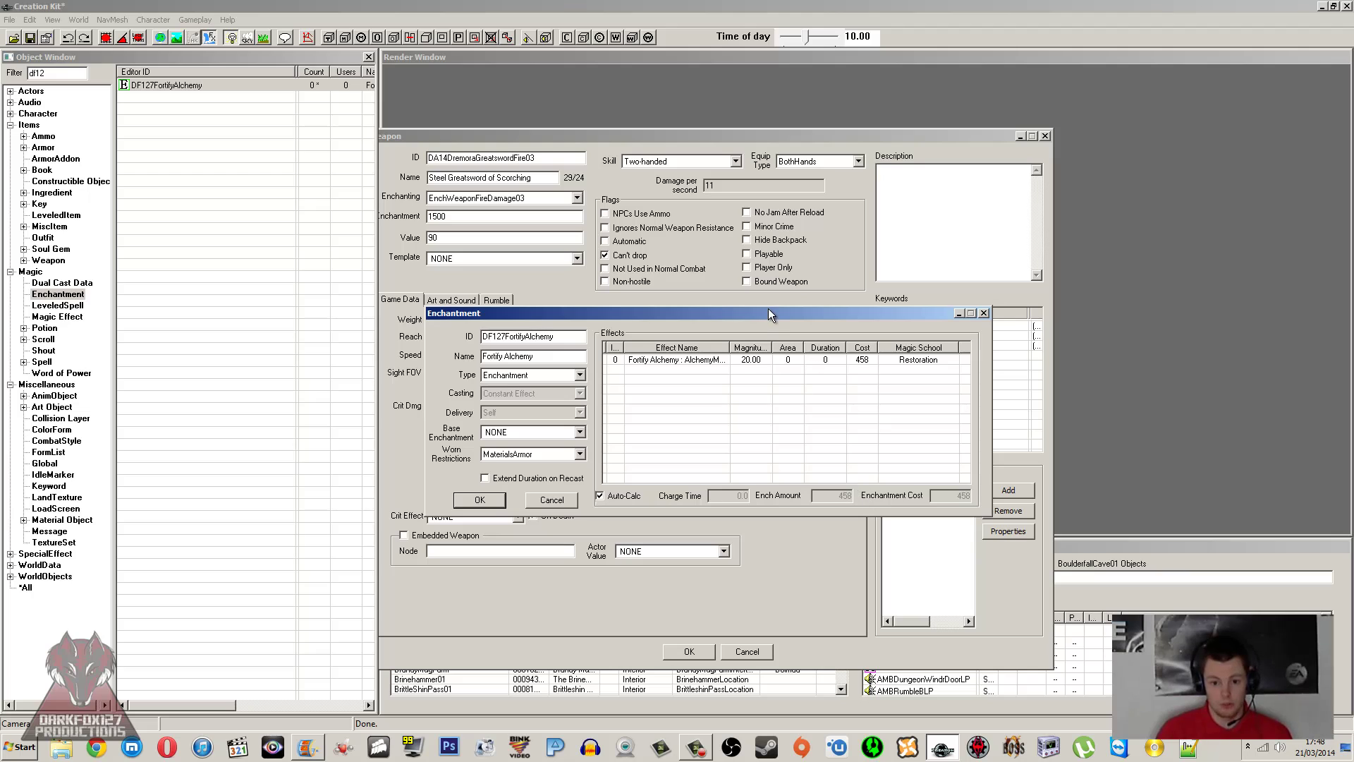
pyautogui.moveTo(761, 315); pyautogui.dragTo(883, 379)
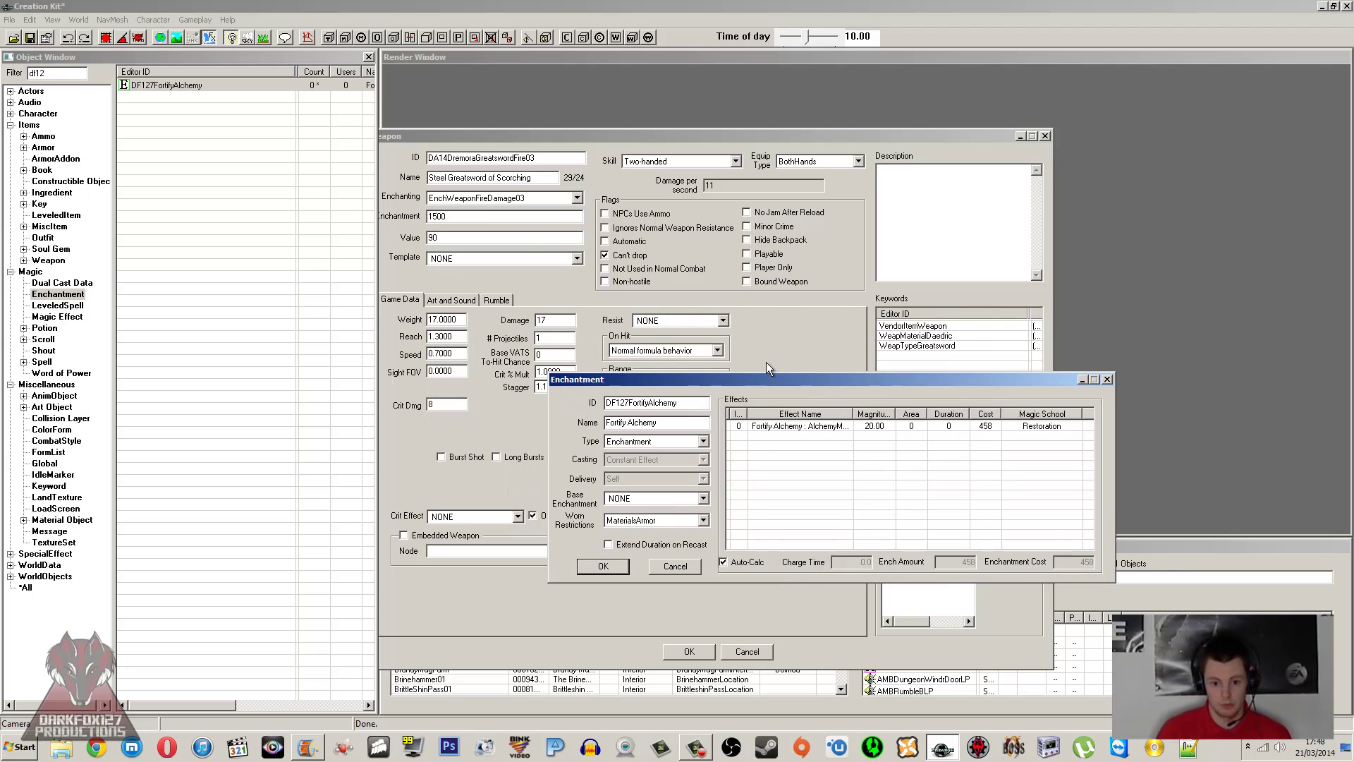
pyautogui.click(675, 566)
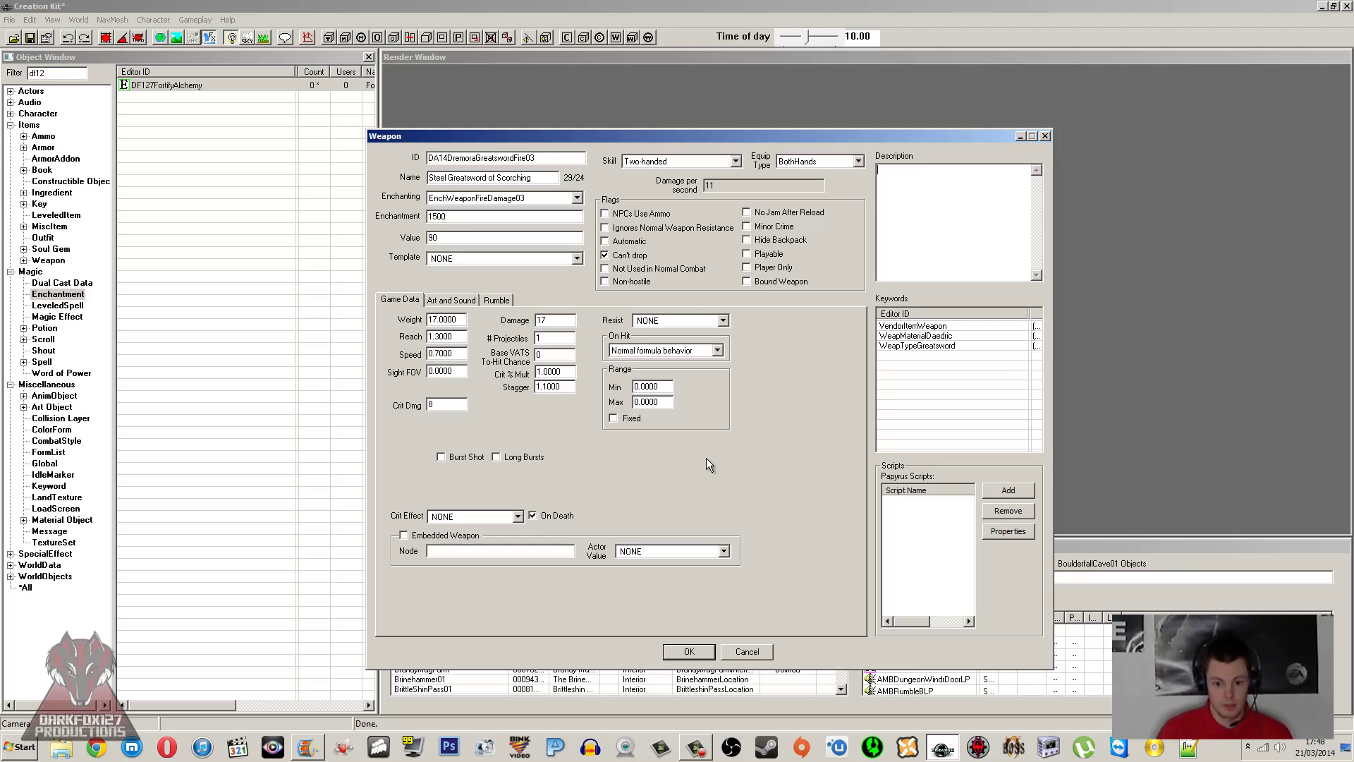
# Step: Cancel the Steel Greatsword of Scorching weapon record without saving
pyautogui.click(757, 648)
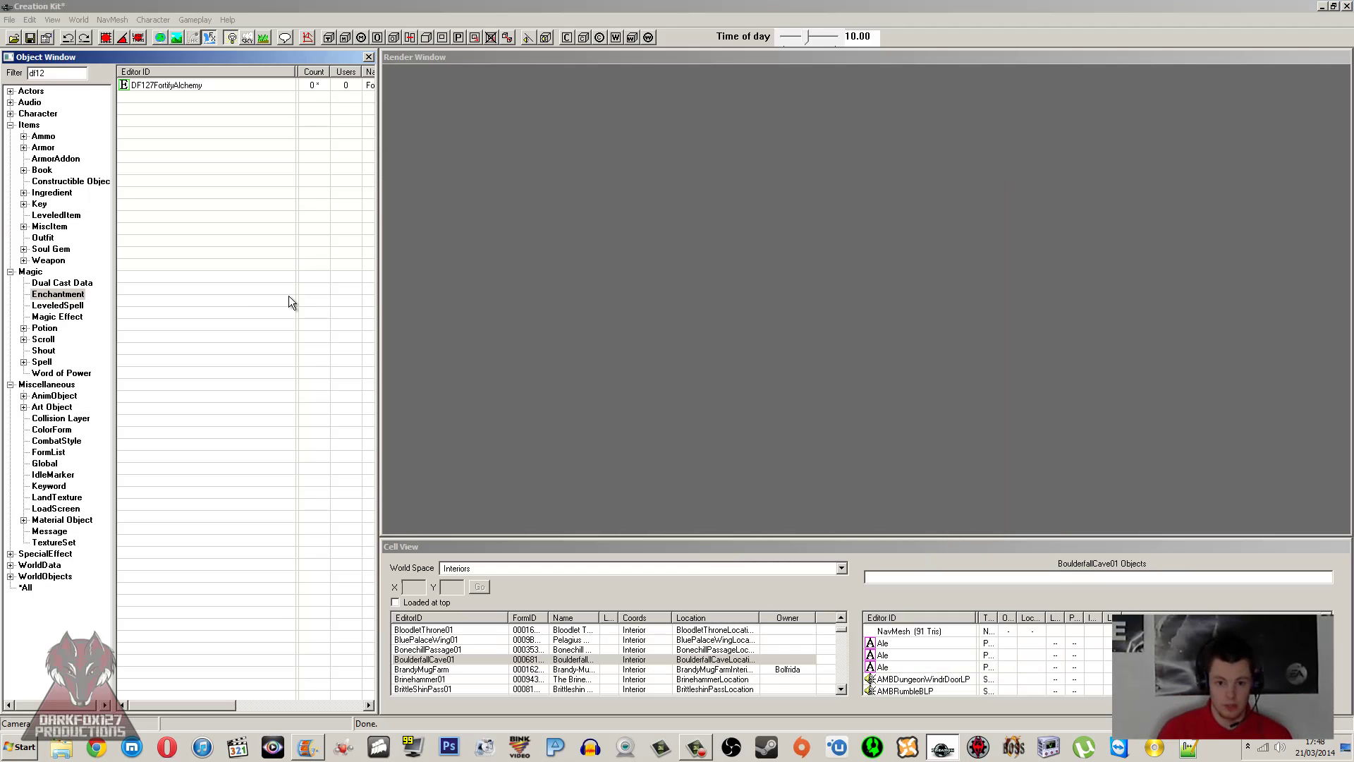